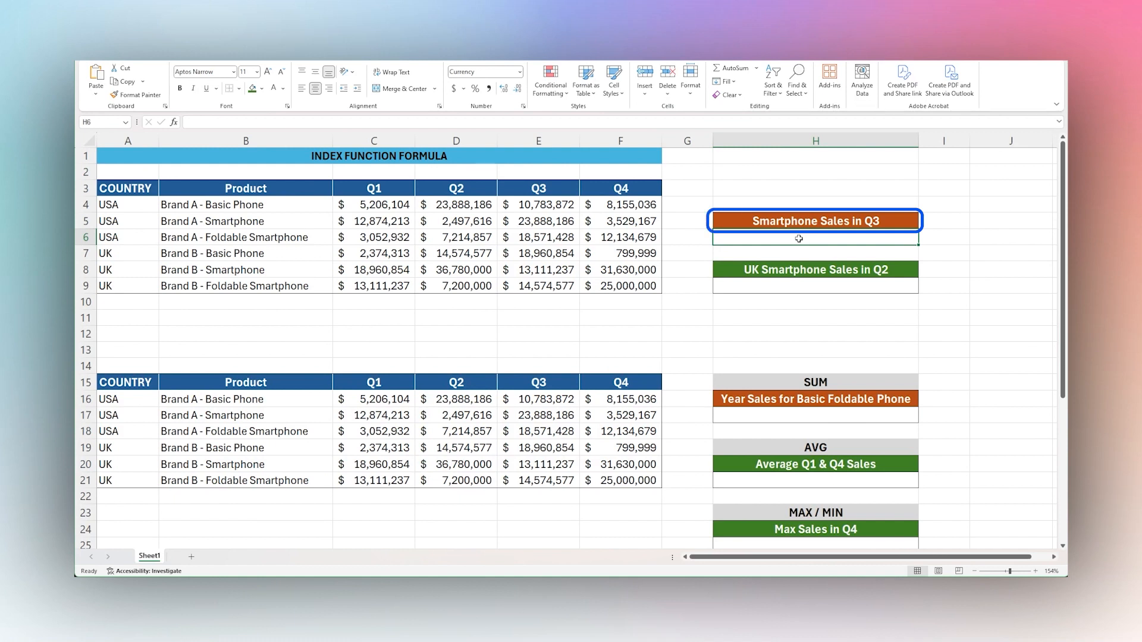
Enter the formula =INDEX(B4:B9,1) in cell H6 and compare it with the first product in B4.
type("=")
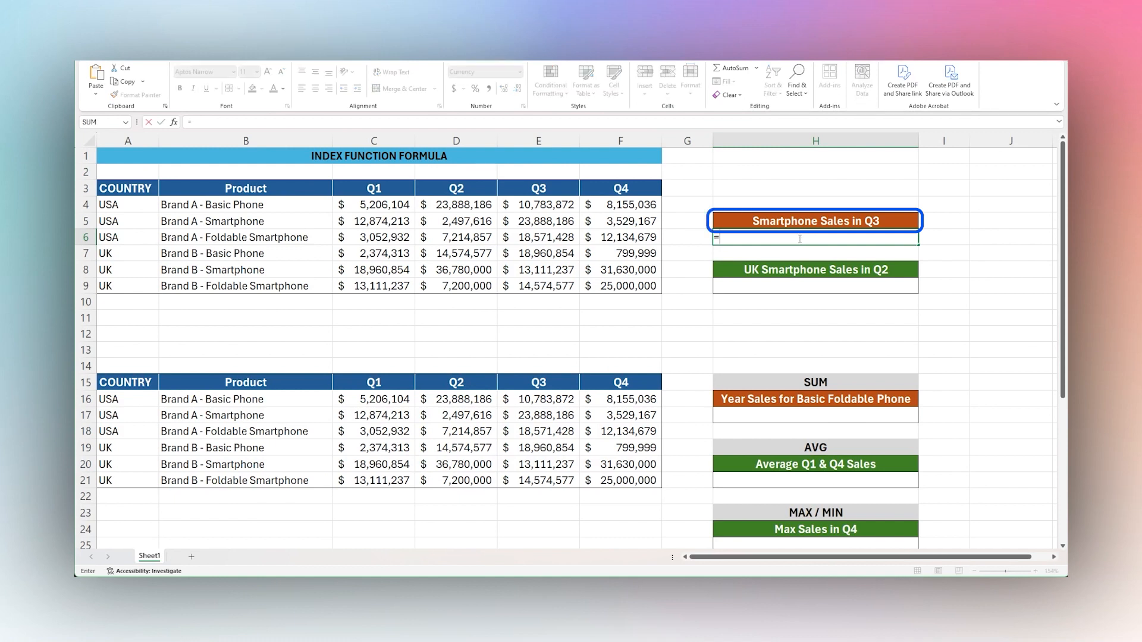
type("index(")
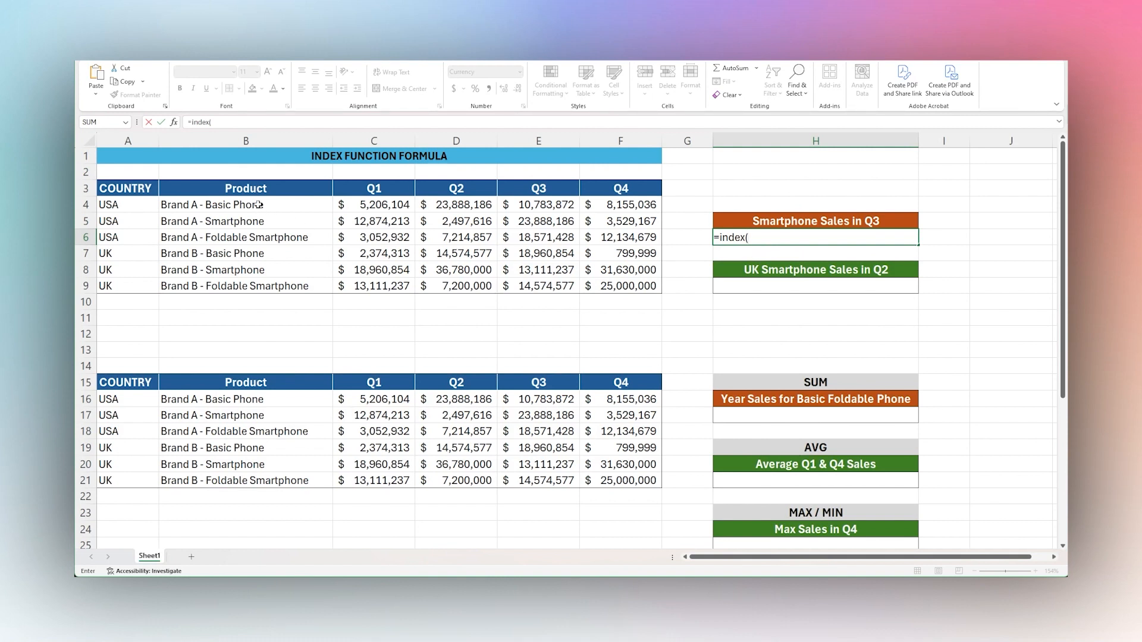
left_click_drag(258, 204, 303, 285)
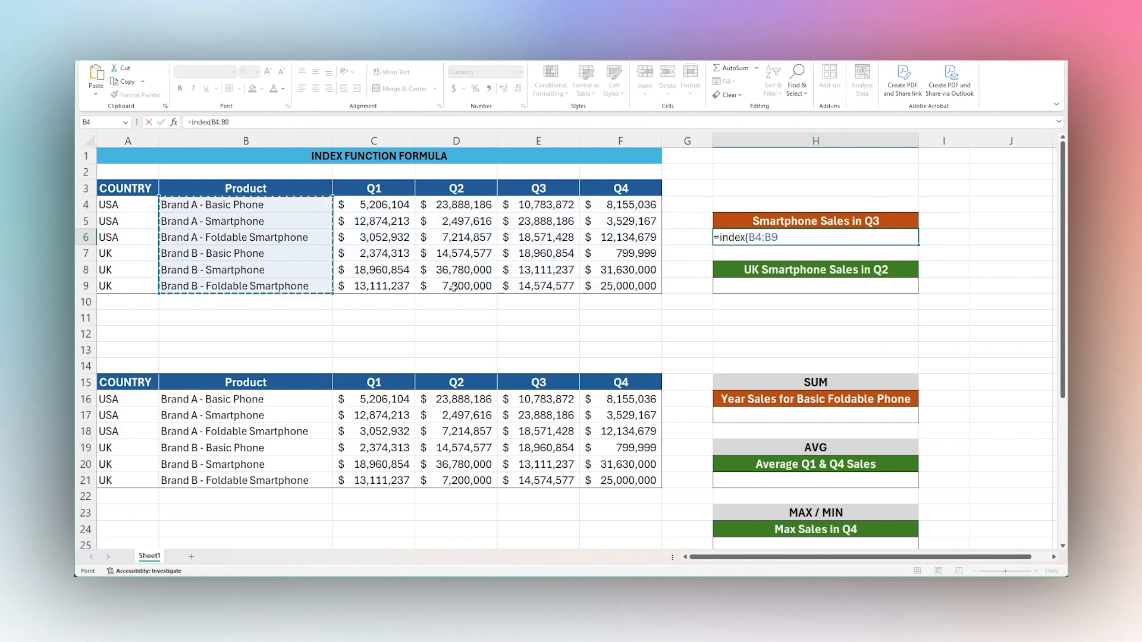
type(",1")
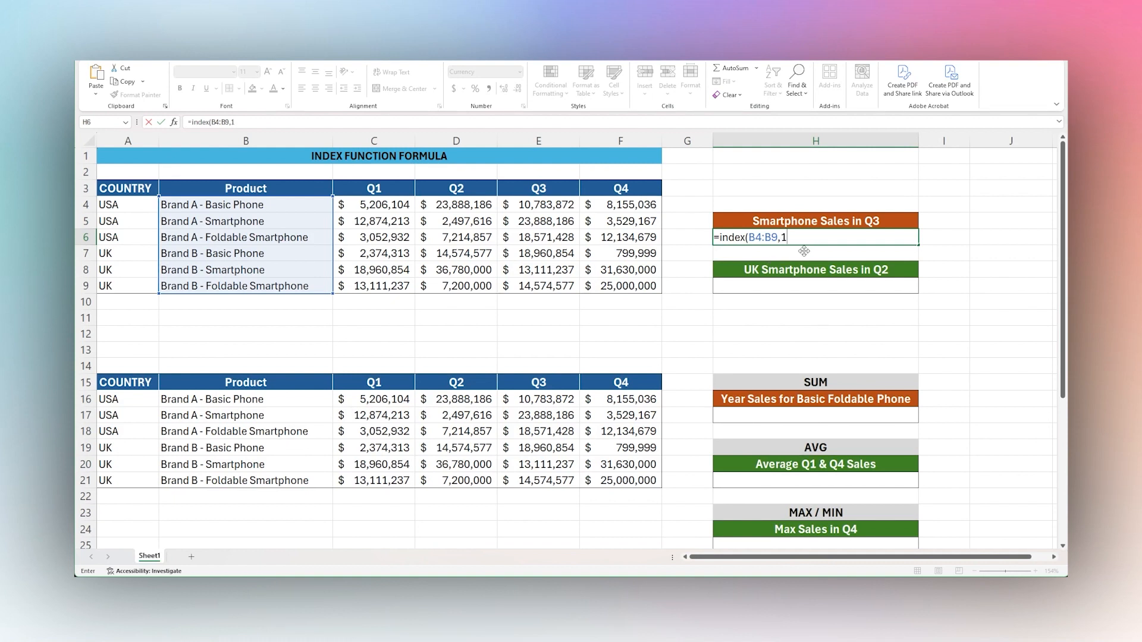
type(")")
key("Return")
left_click(796, 239)
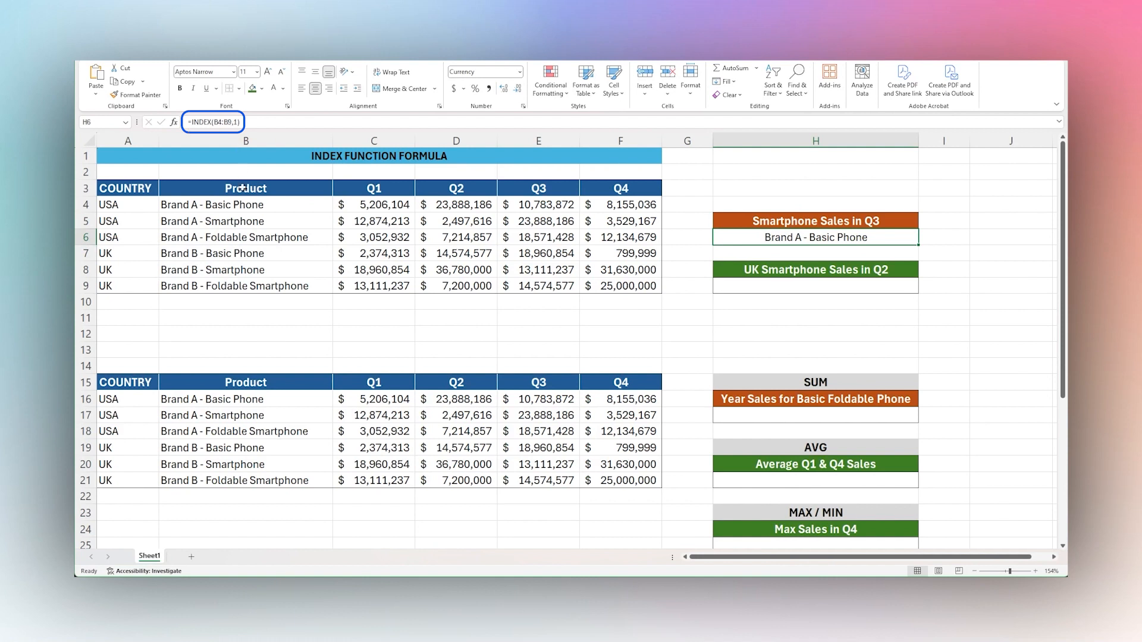
left_click(238, 205)
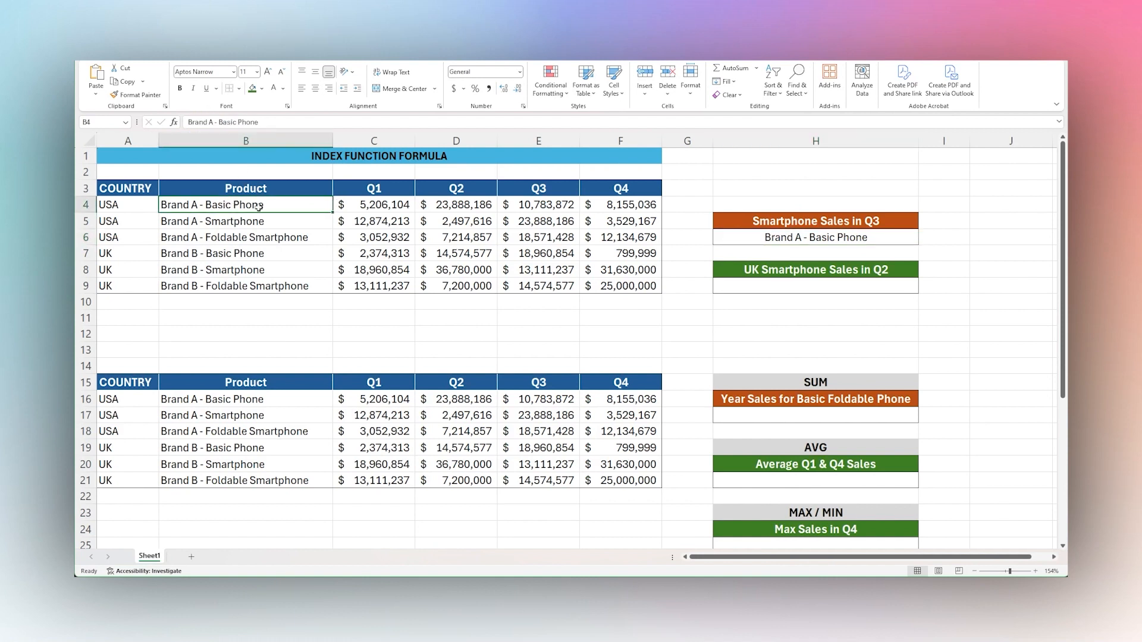
Change the row number in H6's INDEX formula to 3 and check the result against the products in B4:B6.
left_click(800, 237)
left_click(238, 121)
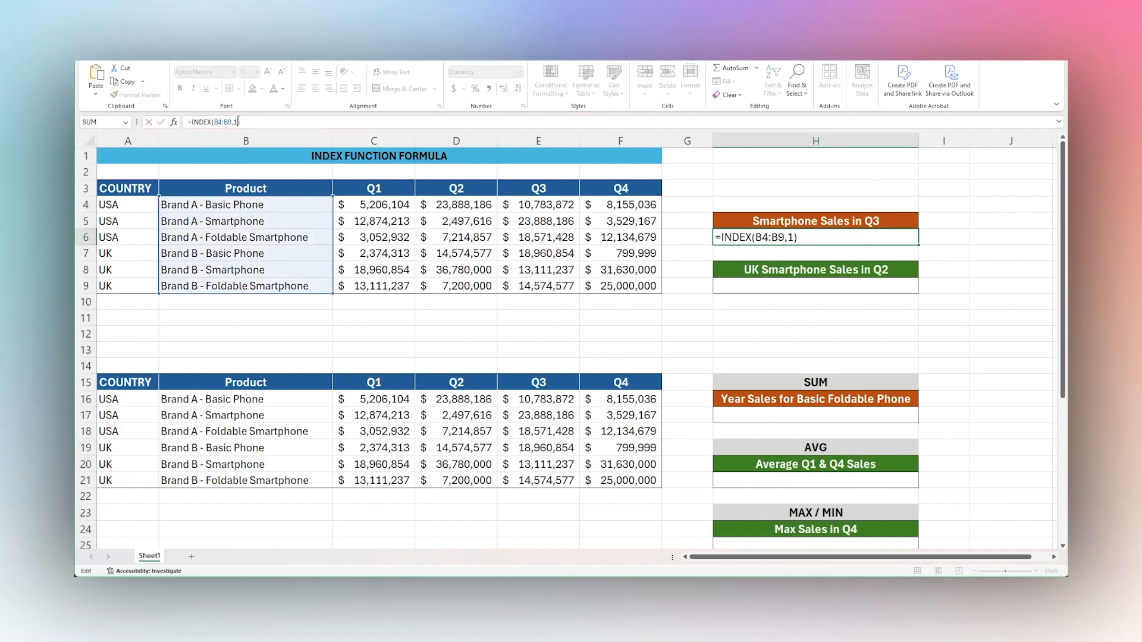
key("BackSpace")
type("3")
key("Return")
left_click(758, 239)
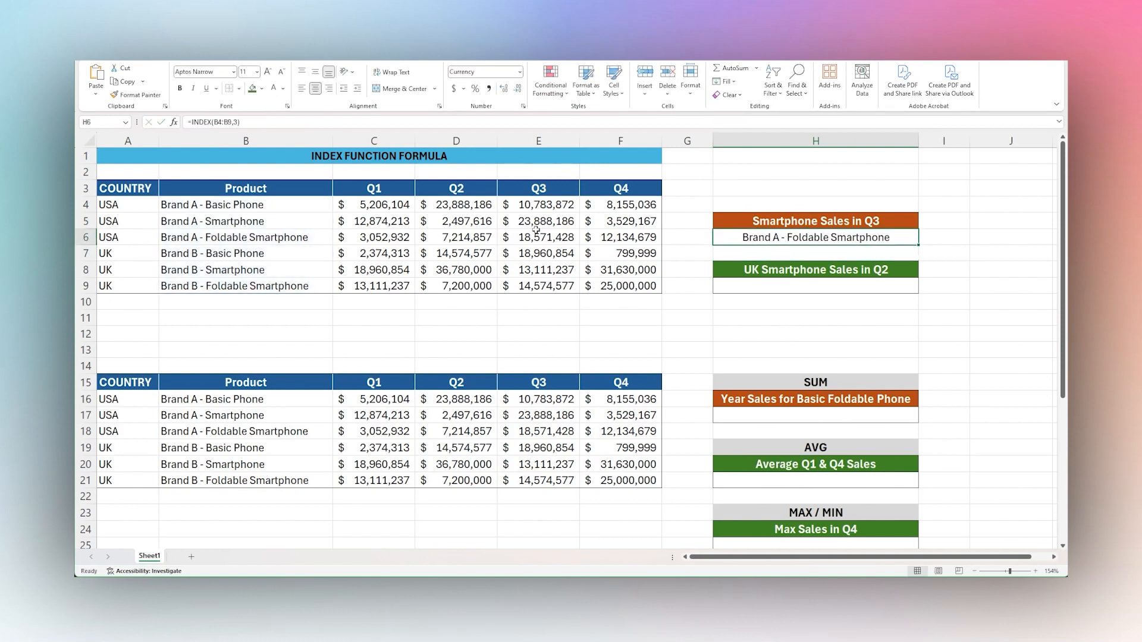
left_click(253, 238)
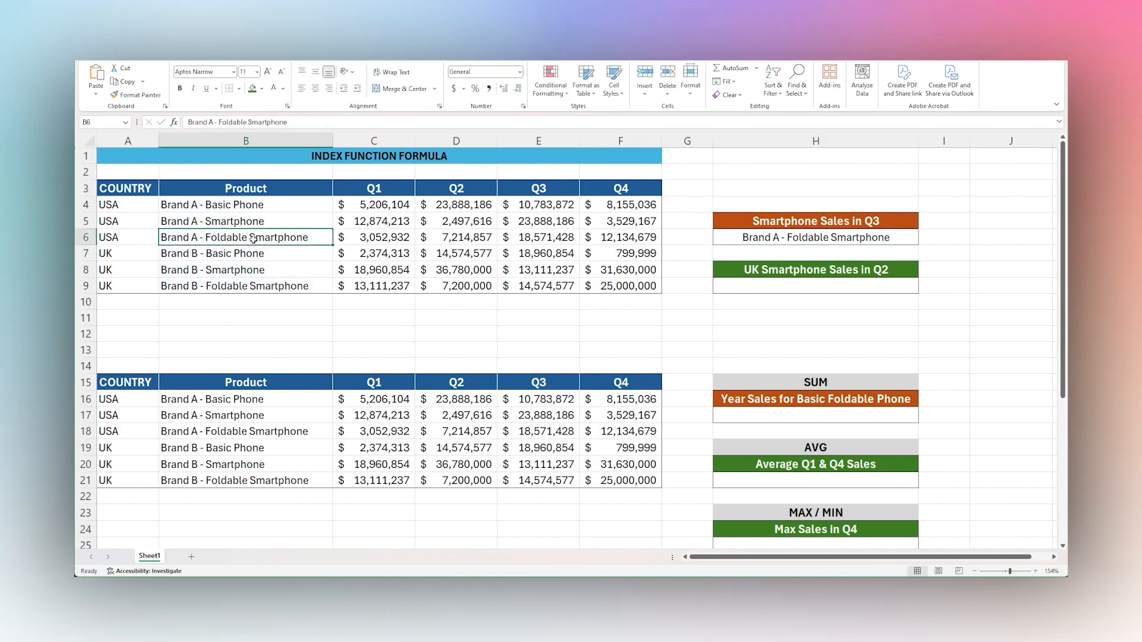
left_click(237, 205)
left_click(238, 221)
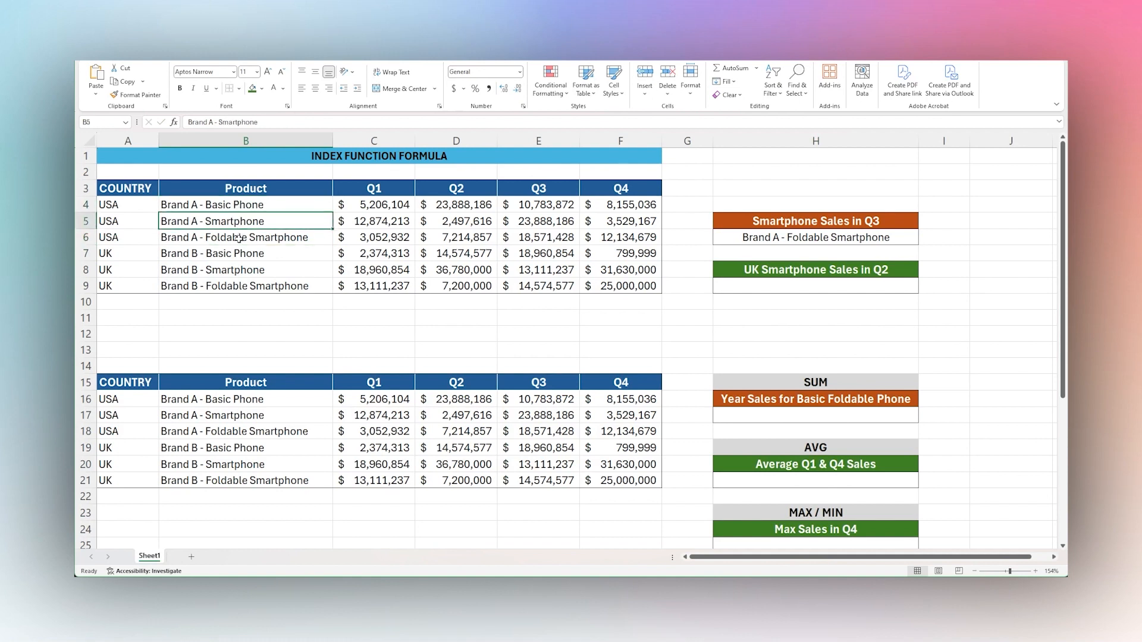
left_click(238, 238)
Change the row number in H6's INDEX formula to 6.
left_click(827, 237)
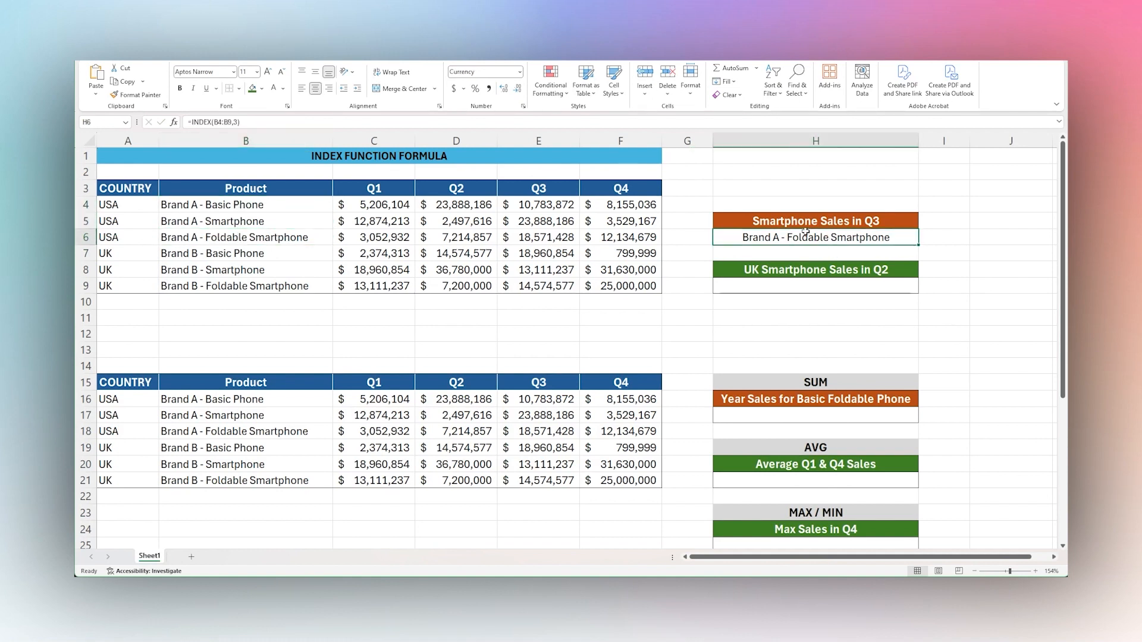
left_click(238, 122)
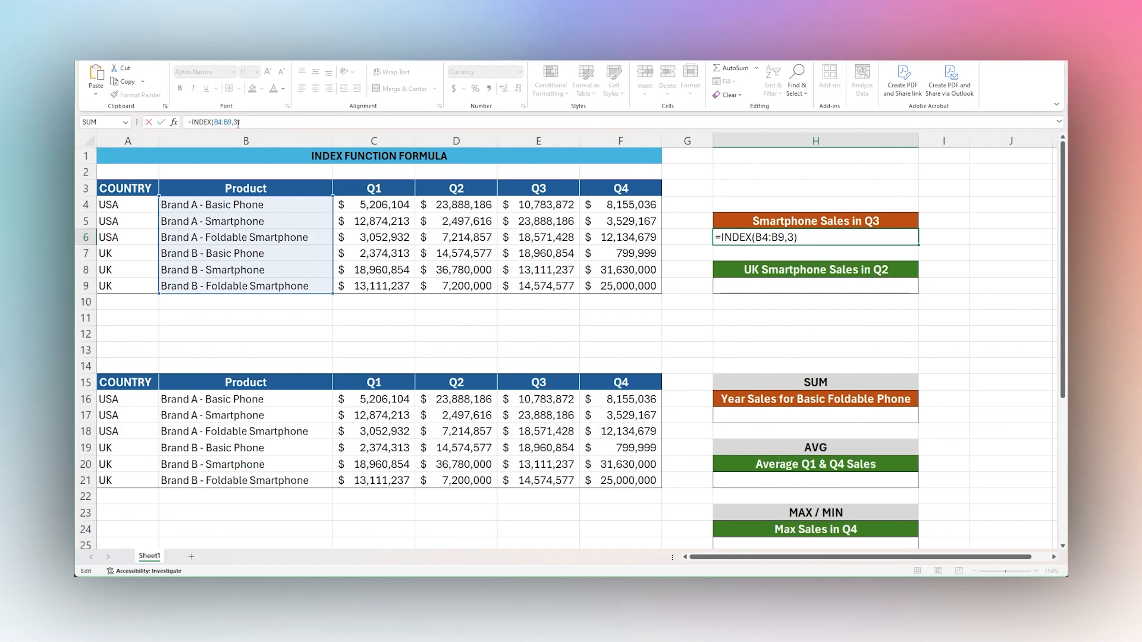
key("Return")
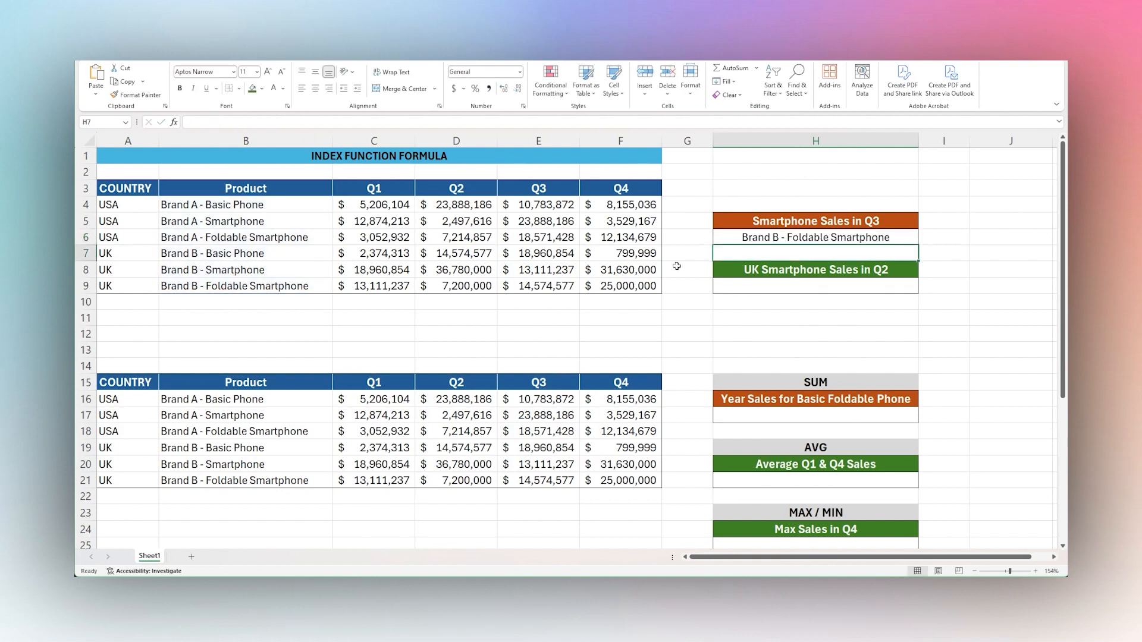
Set the row number in H6's INDEX formula to 7, beyond the last row of B4:B9.
left_click(796, 236)
left_click(238, 123)
key("BackSpace")
type("6")
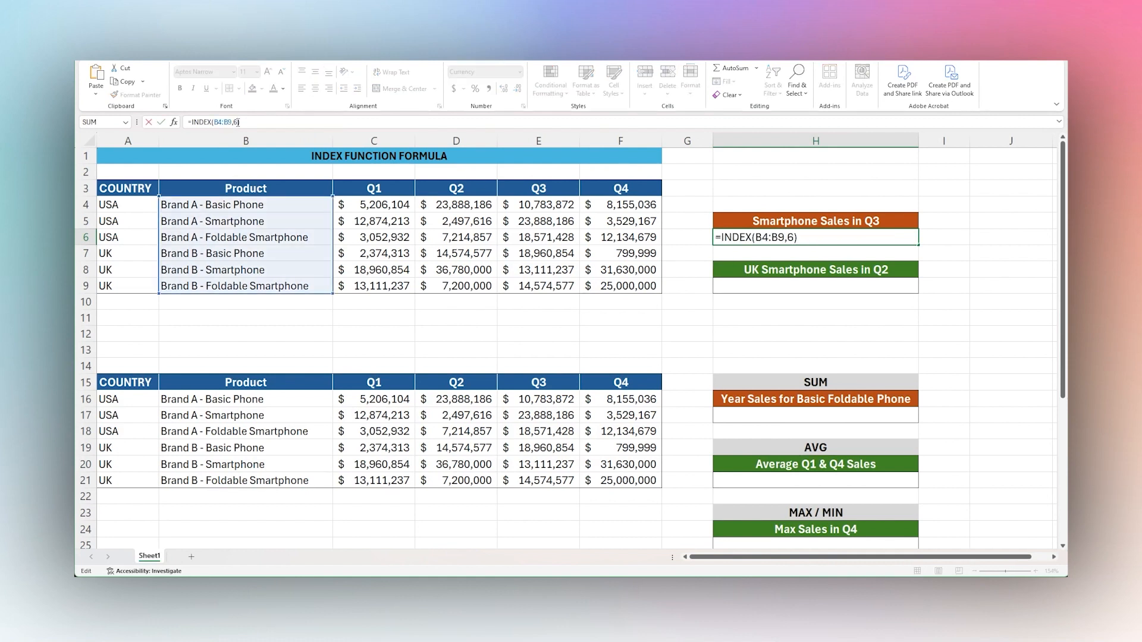
key("BackSpace")
type("7")
key("Return")
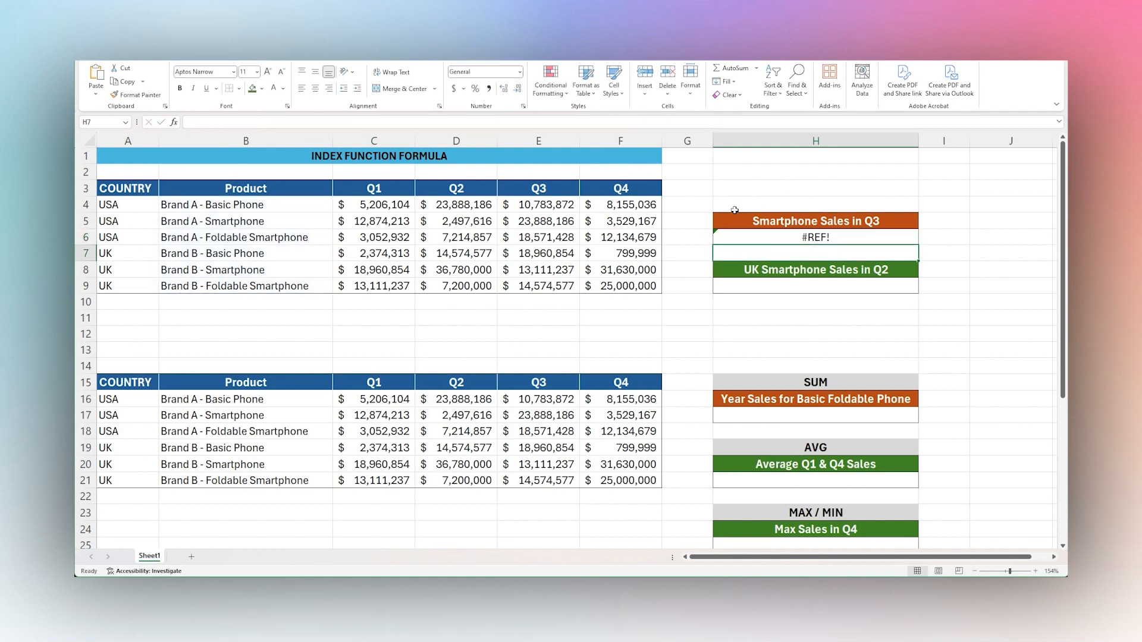
Change H6's formula to =INDEX(B4:B9,,1), leaving the row number blank and using column number 1.
left_click(819, 236)
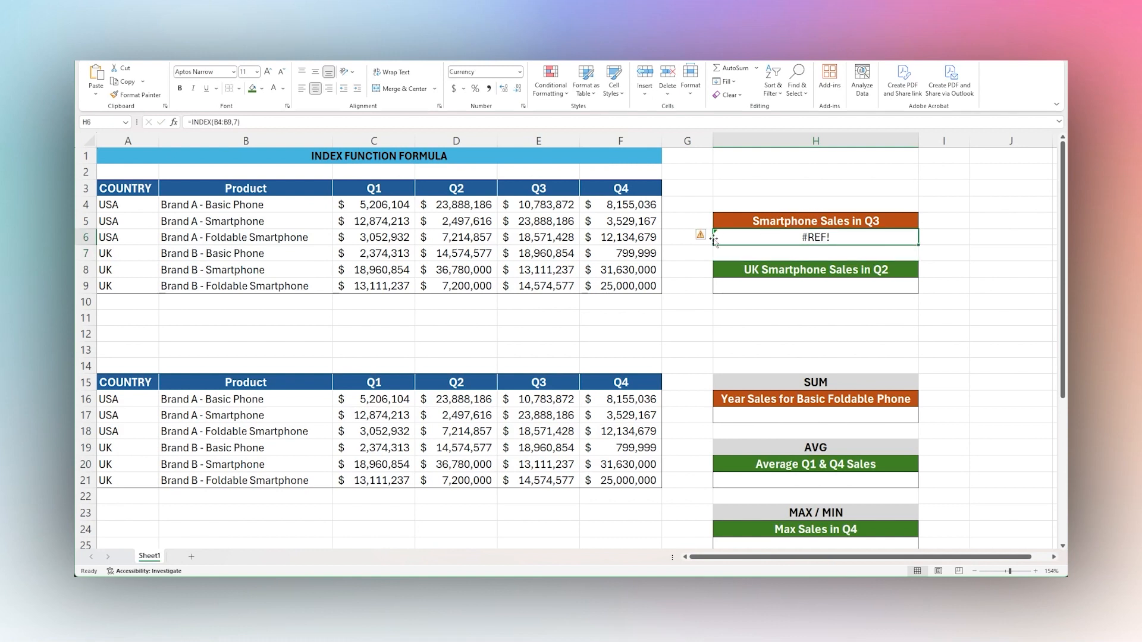
double_click(237, 123)
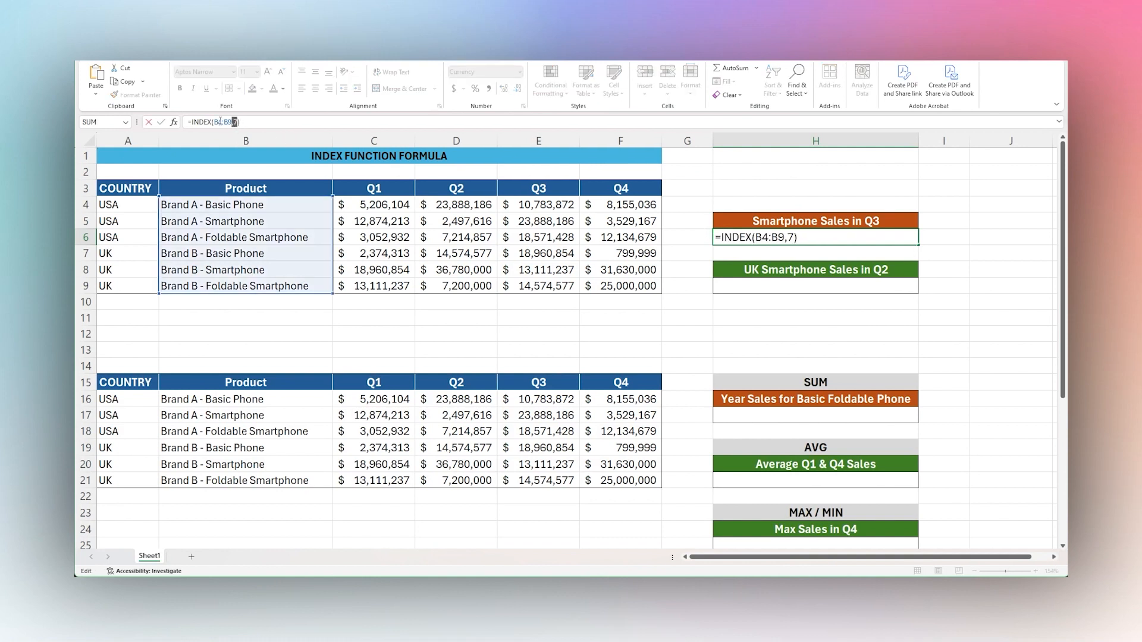
left_click_drag(216, 122, 227, 120)
left_click(241, 121)
key("Return")
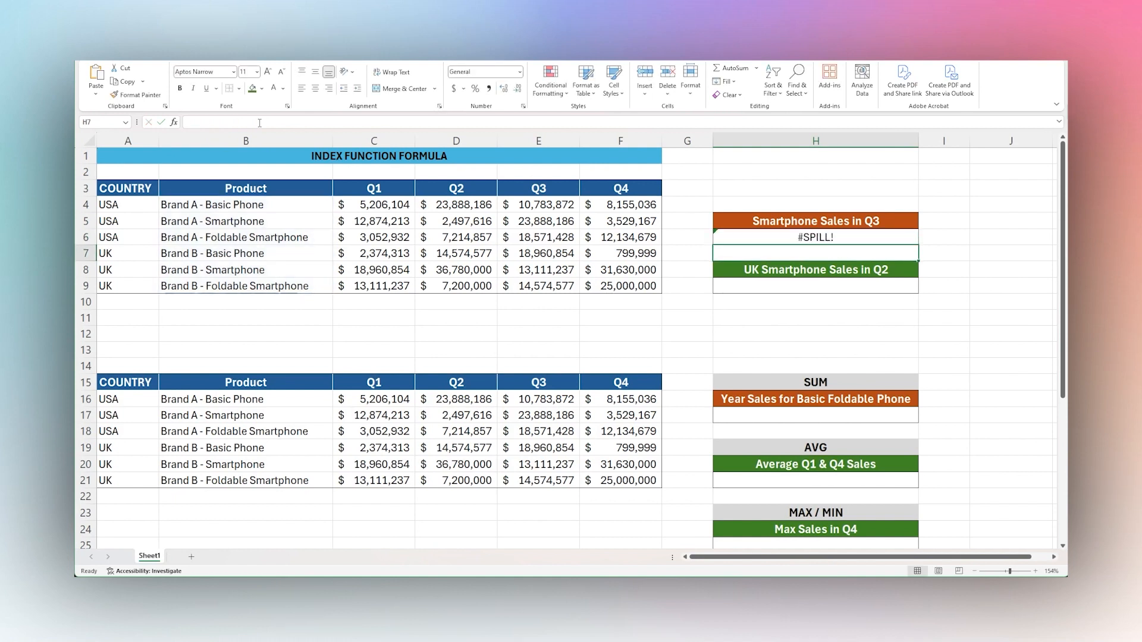
left_click(792, 238)
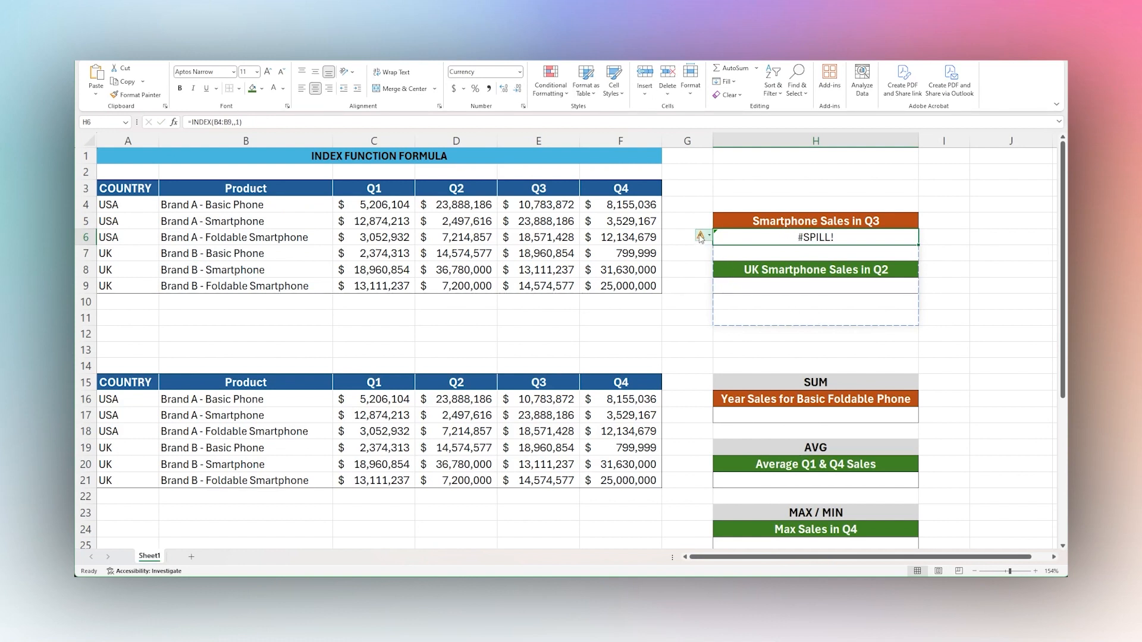
Copy the formula =INDEX(B4:B9,,1) from H6 into J5 and select the resulting range J5:J10.
left_click(257, 118)
left_click(174, 121)
key("ctrl+c")
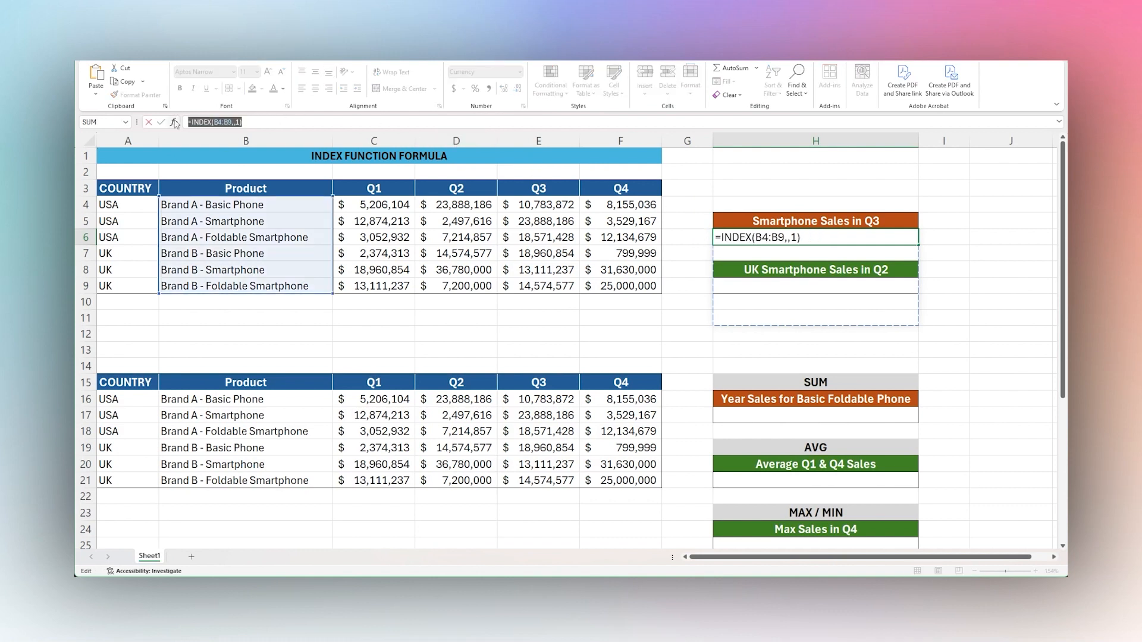
key("Return")
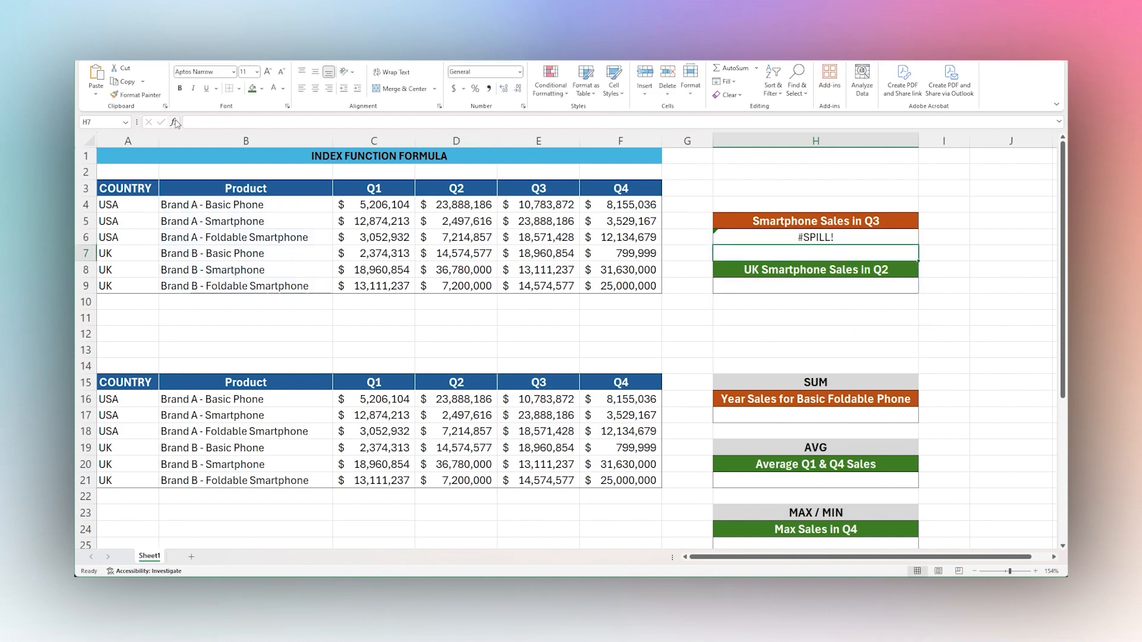
left_click(982, 224)
key("ctrl+v")
key("Return")
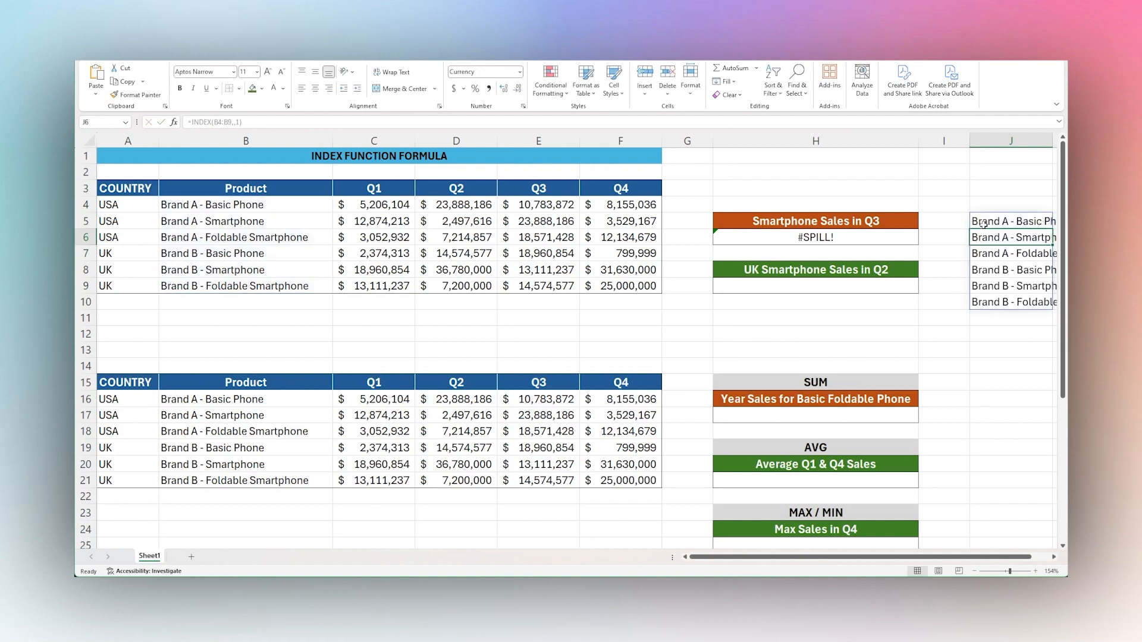
left_click_drag(985, 222, 996, 300)
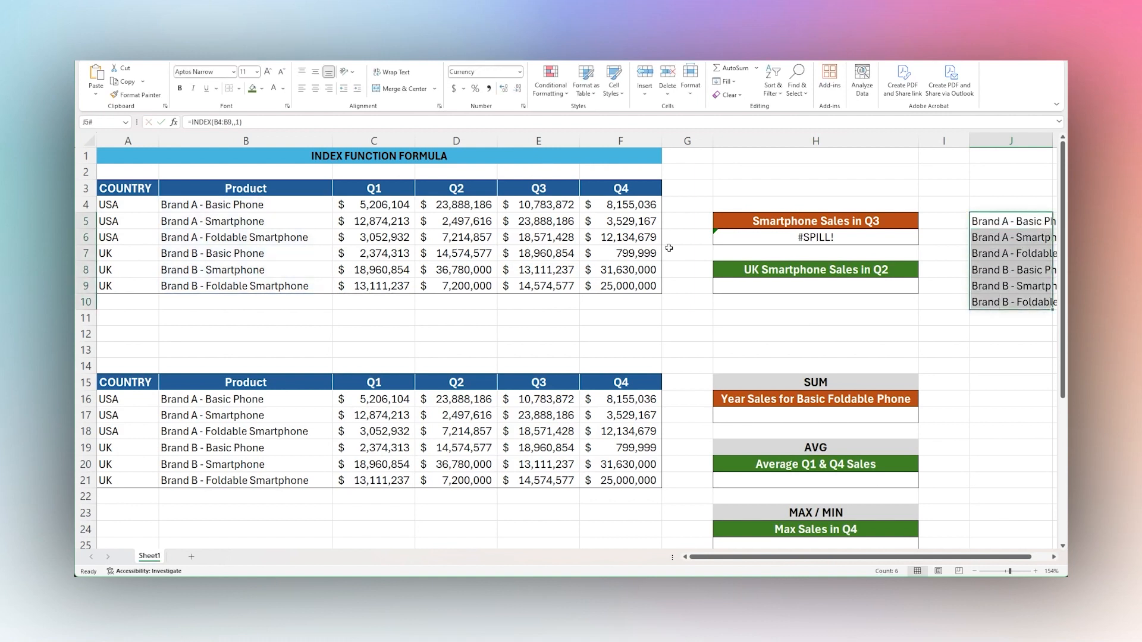
left_click_drag(216, 122, 227, 121)
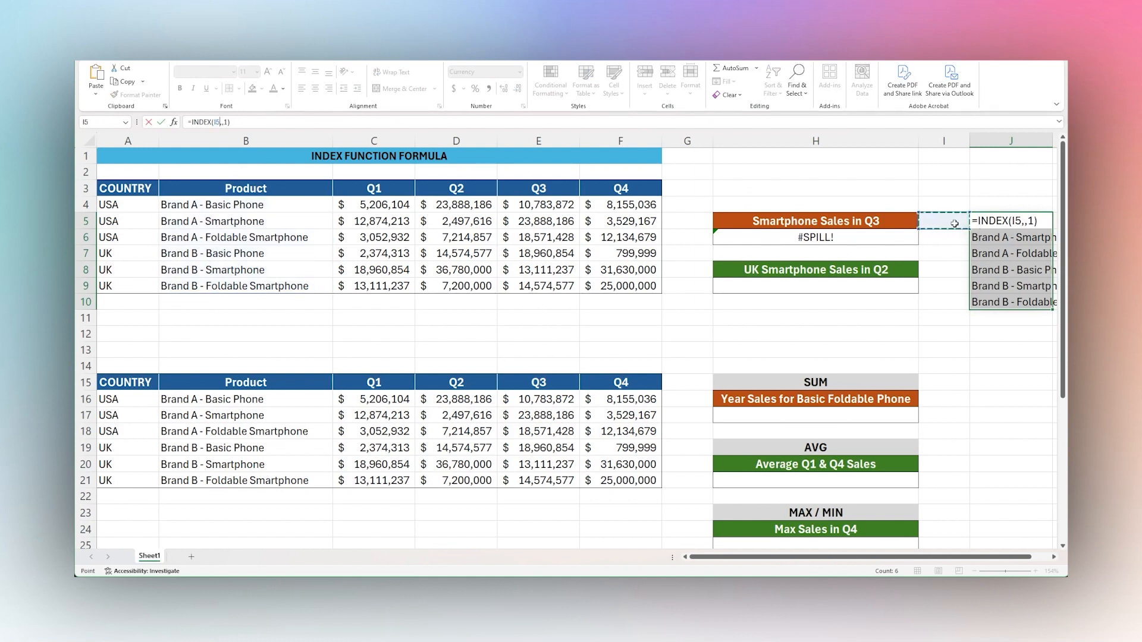
key("Return")
left_click(899, 241)
left_click(234, 122)
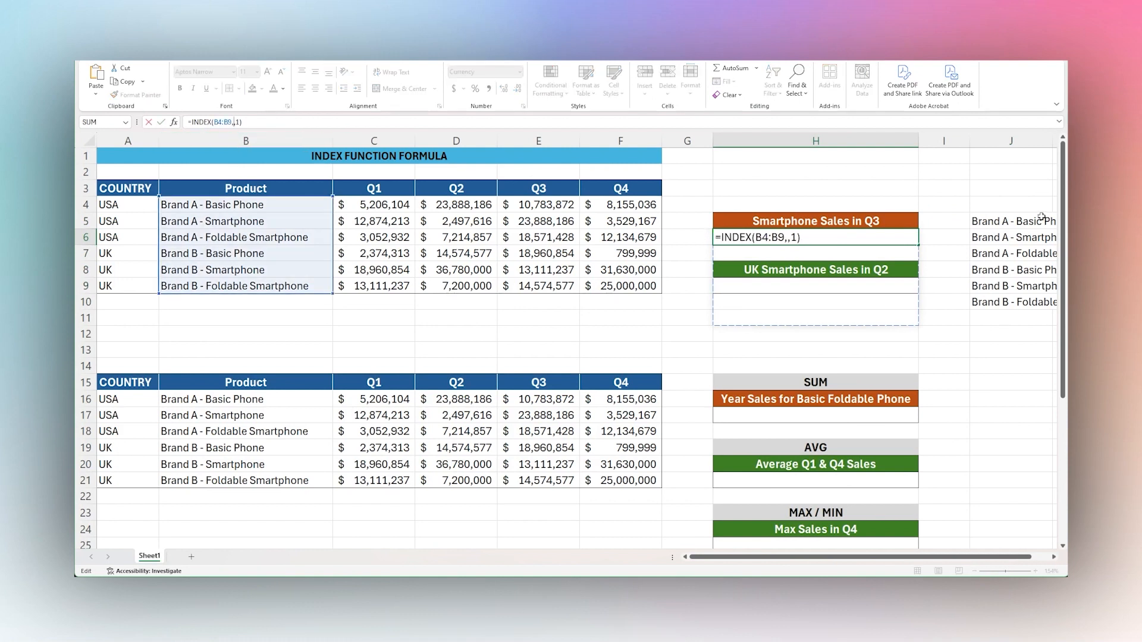
key("ctrl+Return")
Delete the copied INDEX formula from cell J5.
left_click(985, 220)
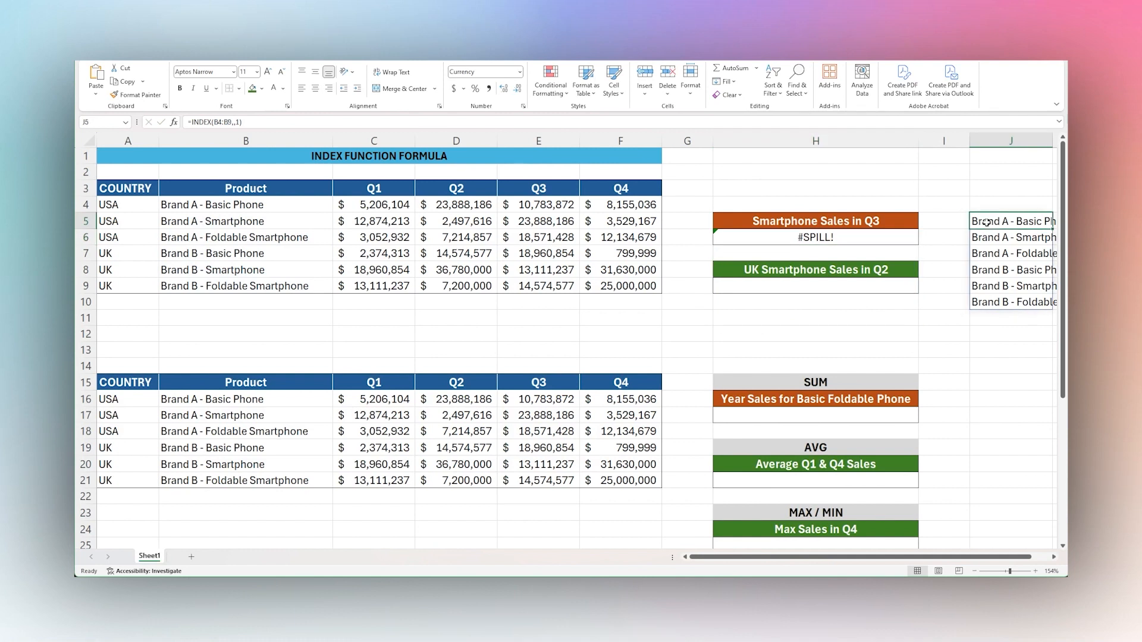
key("BackSpace")
left_click(948, 263)
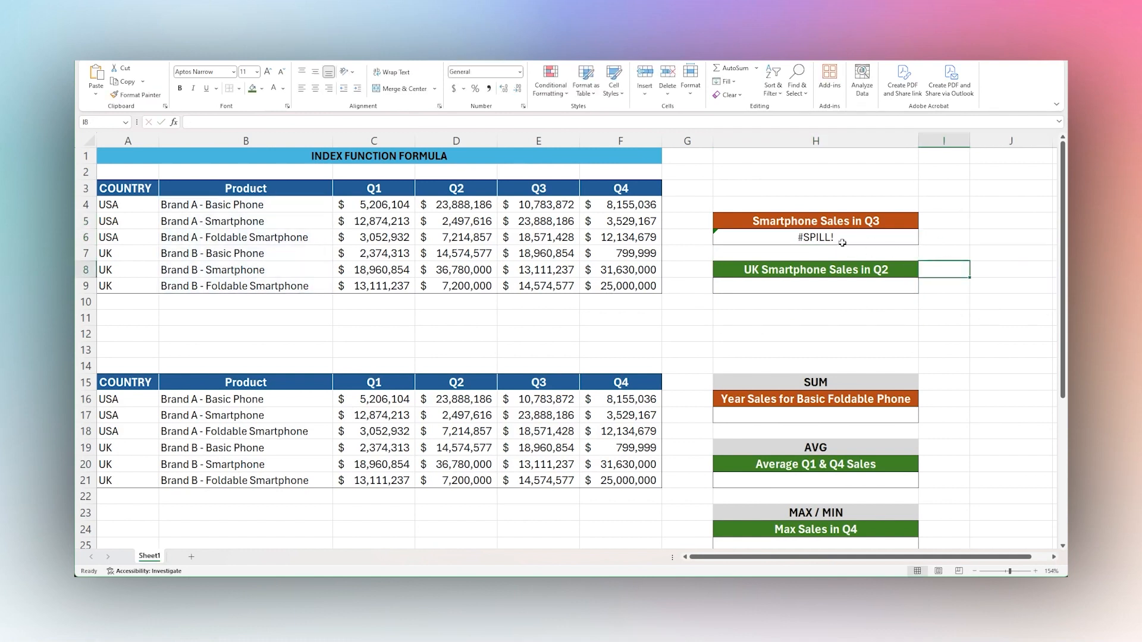
Replace the formula in H6 with =INDEX(A4:F9,2,5) to look up Brand A smartphone sales in Q3.
left_click(842, 241)
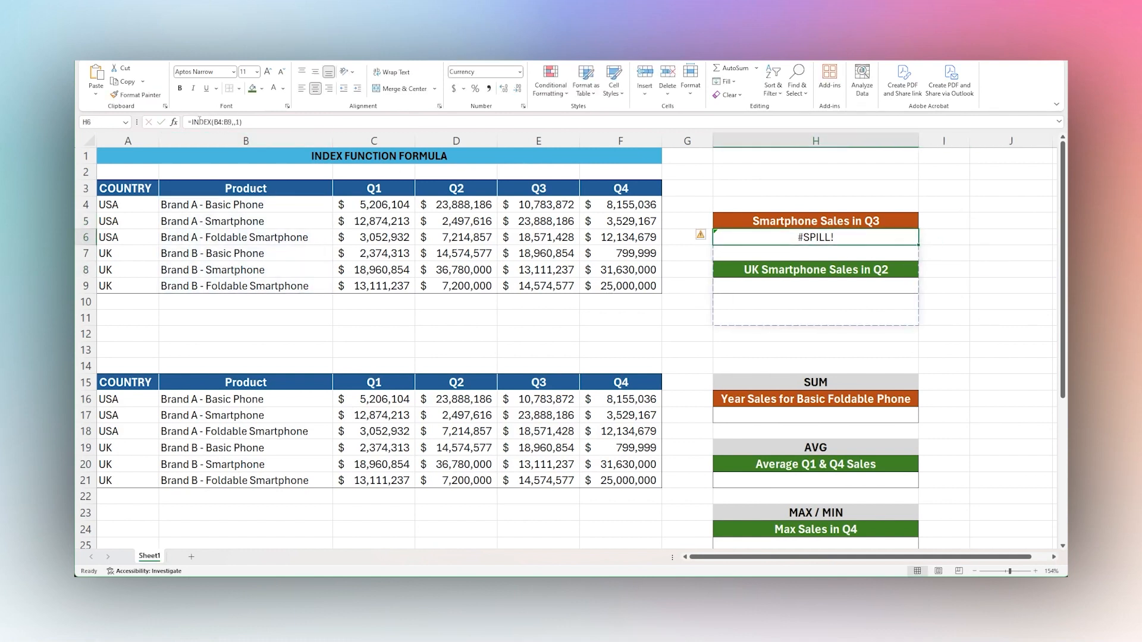
left_click_drag(192, 122, 277, 122)
type("=ind")
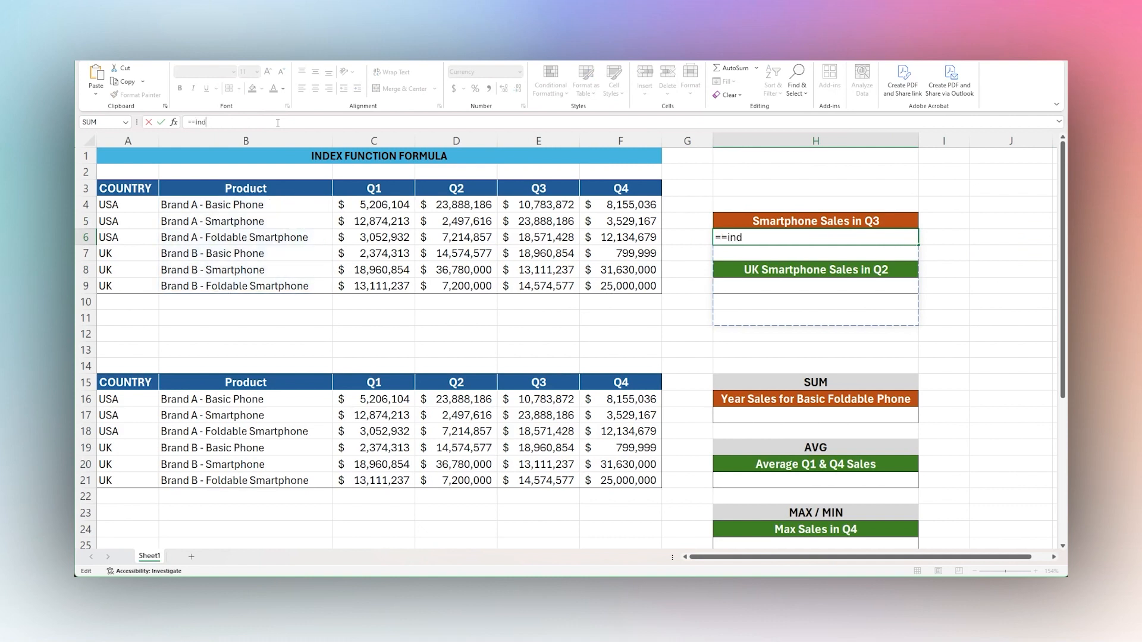
key("BackSpace")
key("BackSpace")
key("BackSpace")
key("BackSpace")
type("inde")
left_click_drag(117, 204, 607, 284)
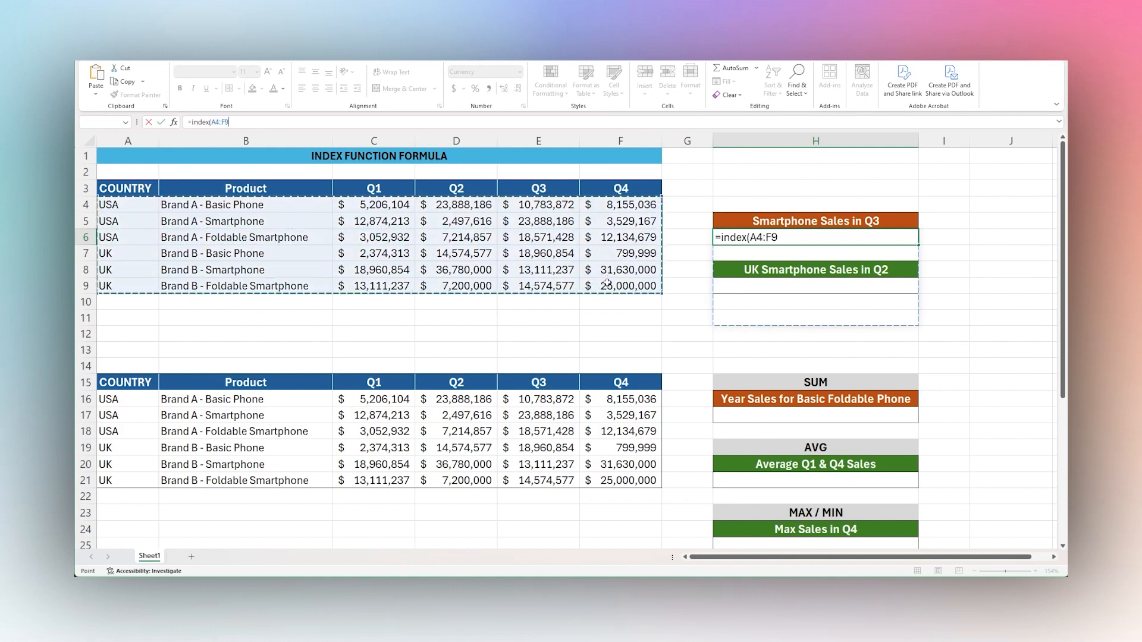
type(",")
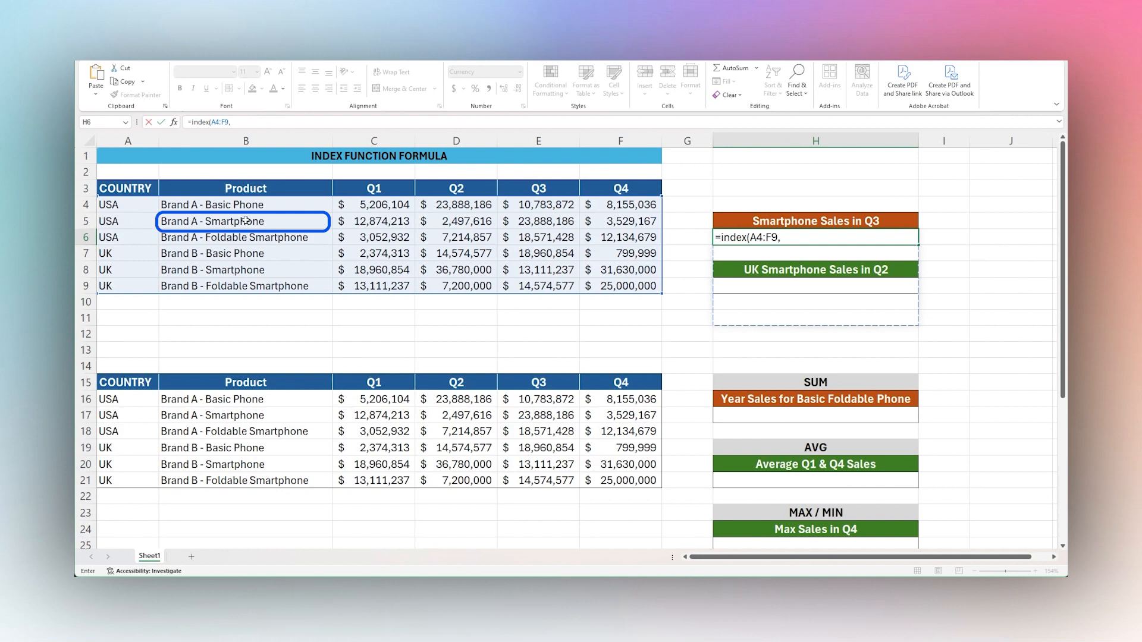
type("2")
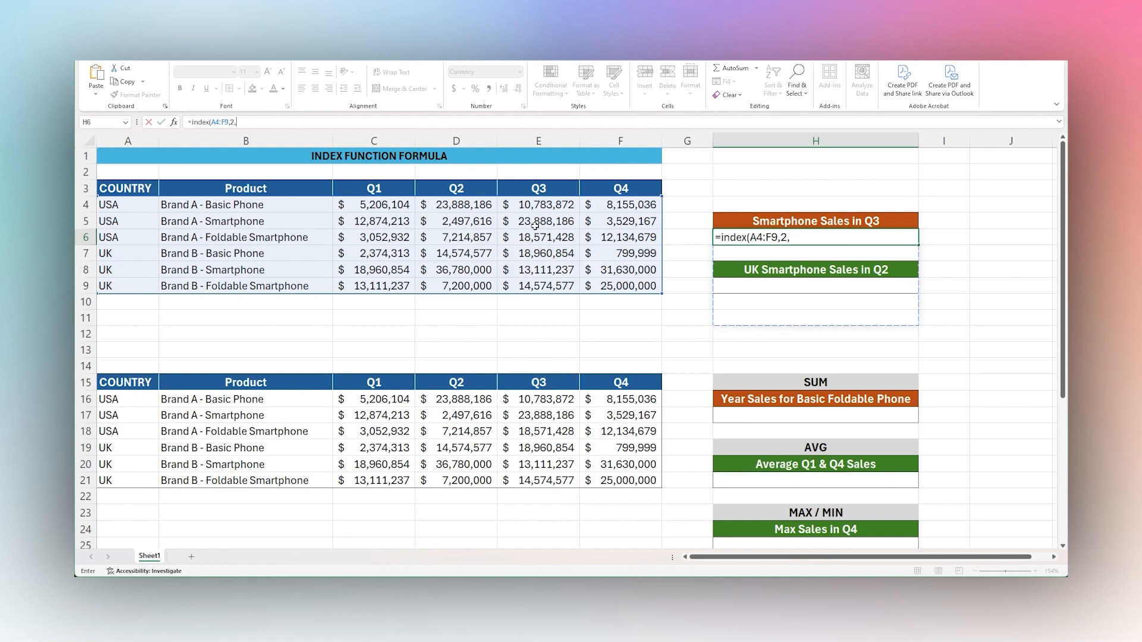
type(",5")
key("Return")
left_click(801, 239)
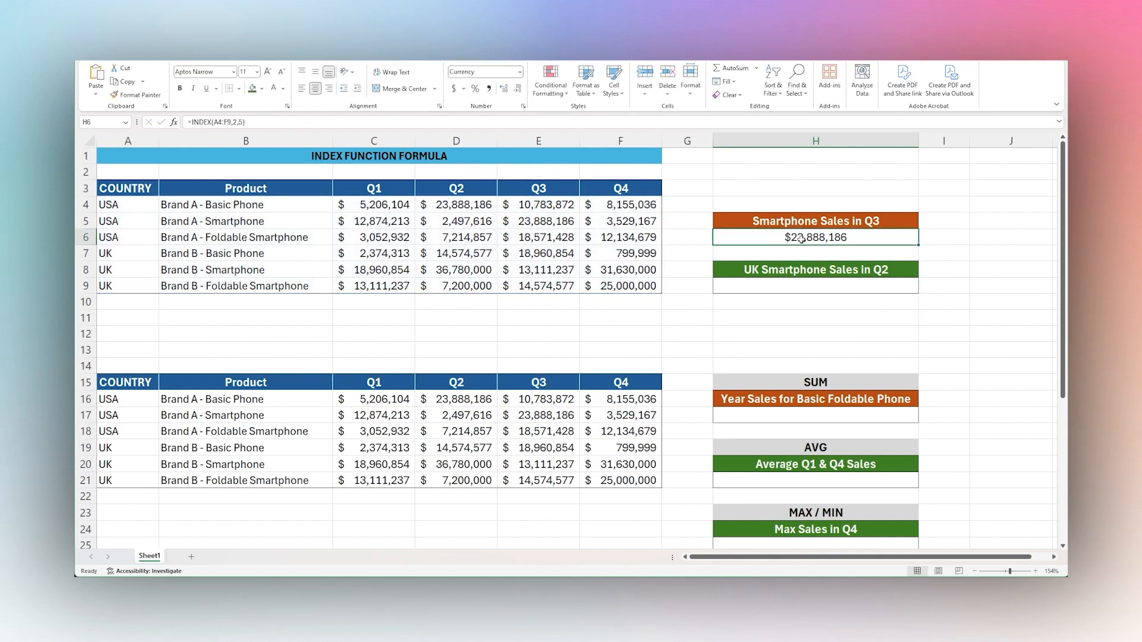
left_click(235, 121)
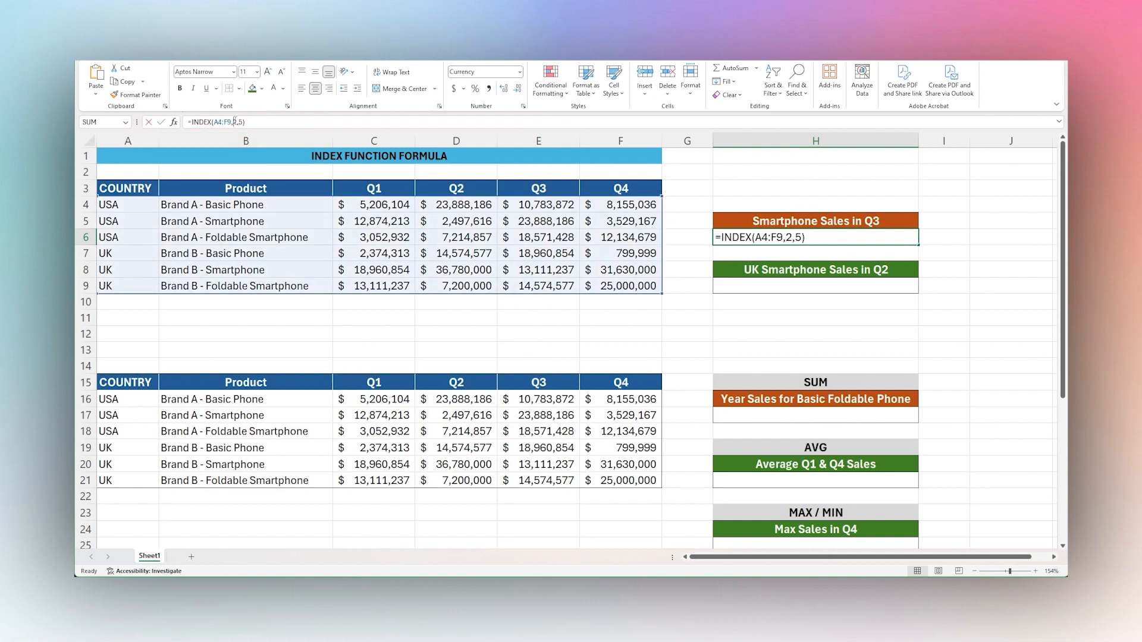
left_click(82, 220)
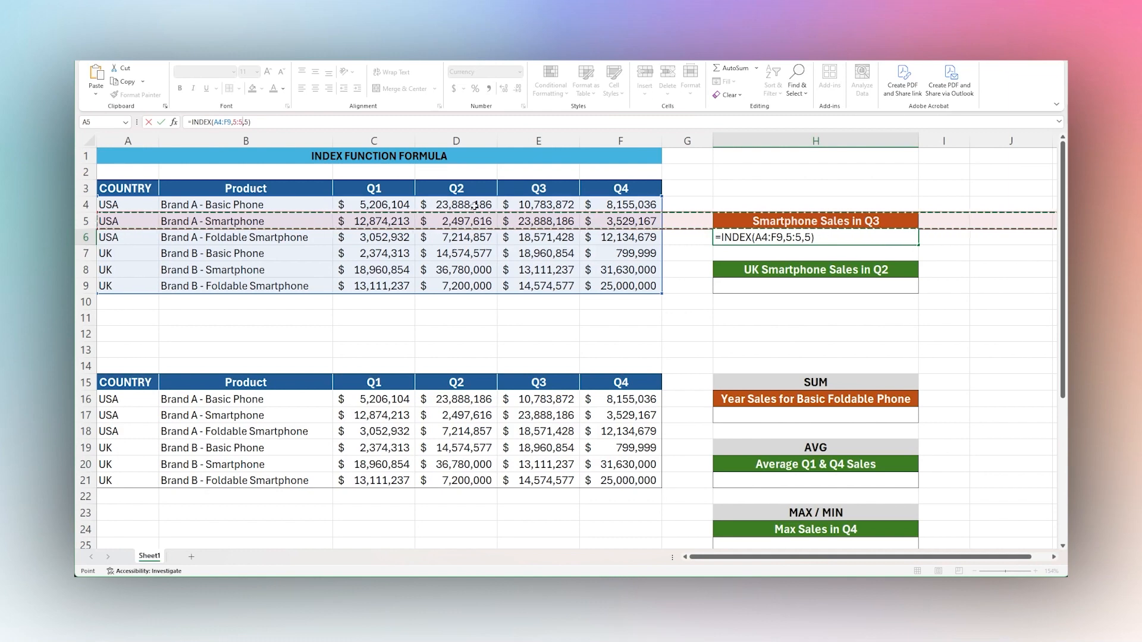
left_click(522, 141)
key("BackSpace")
key("BackSpace")
key("BackSpace")
type("2")
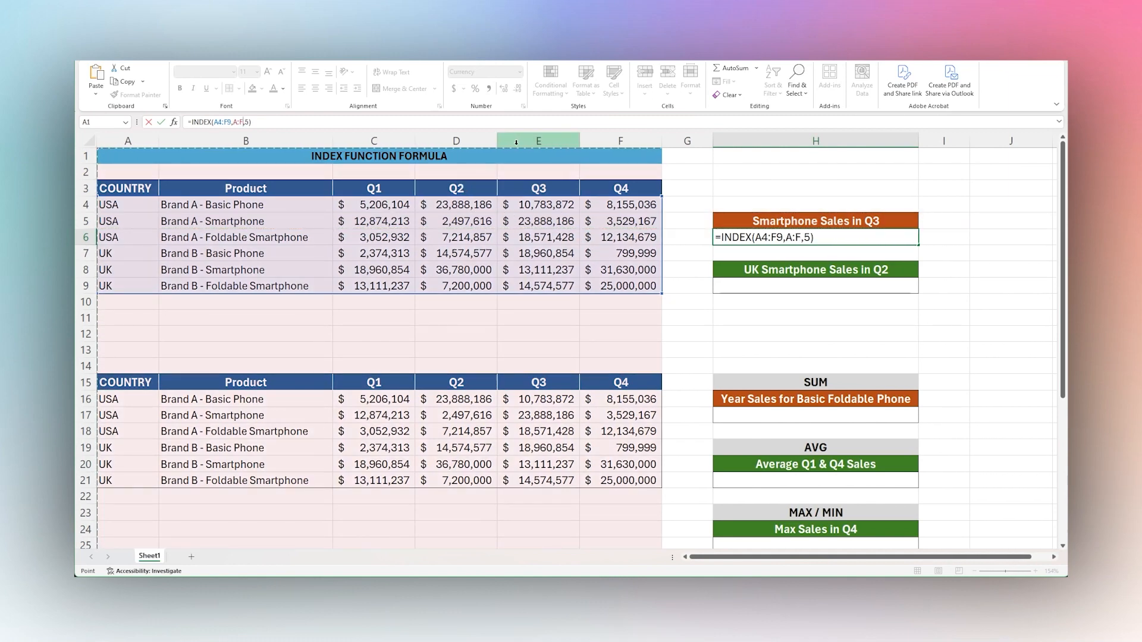
key("ctrl+Return")
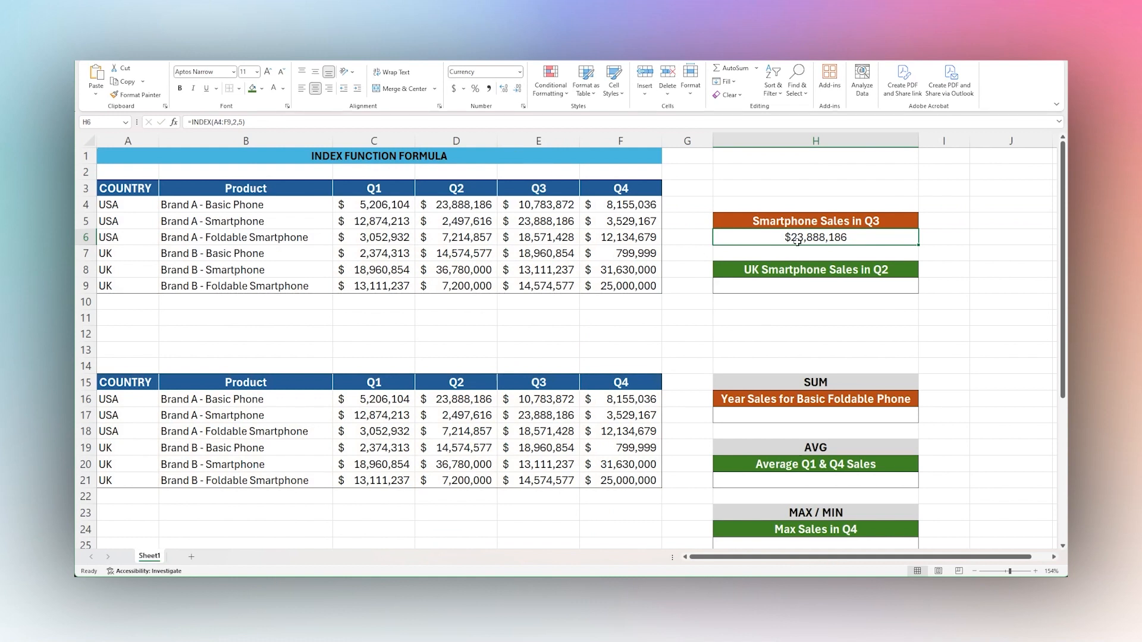
Change the row number in H6's INDEX formula to 3 to look up Brand A foldable smartphone sales in Q3.
left_click(541, 222)
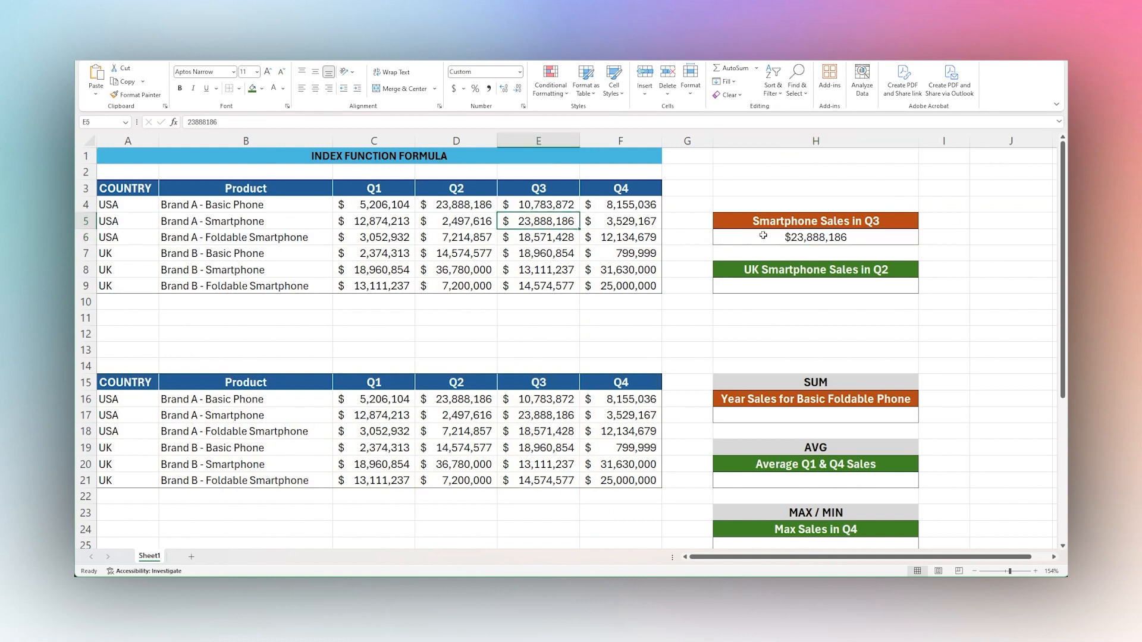
left_click(527, 240)
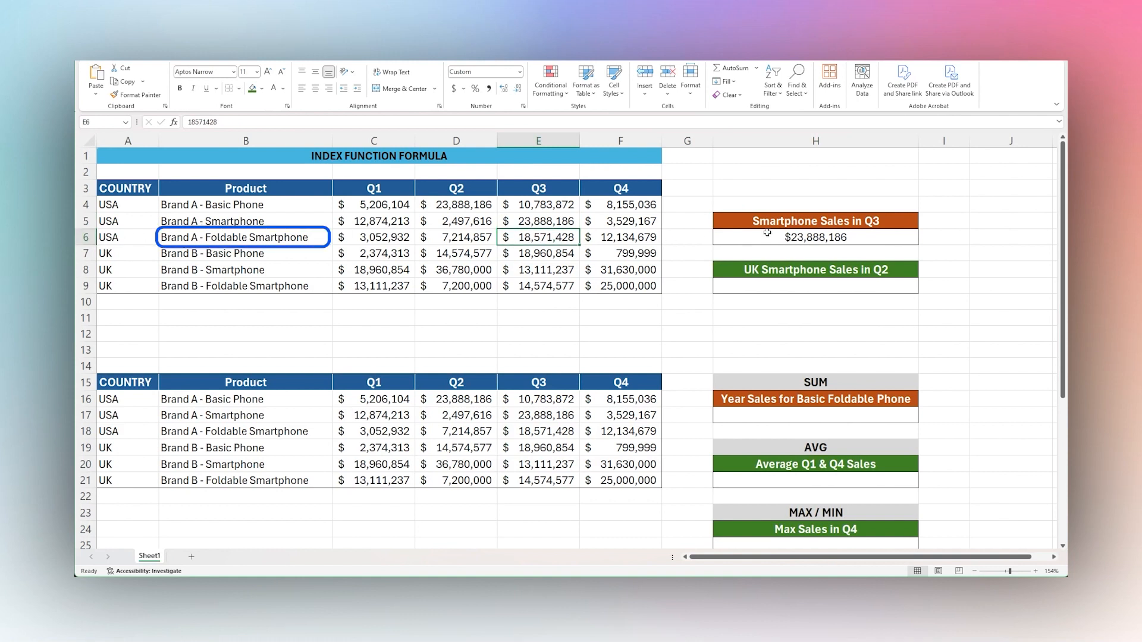
left_click(789, 233)
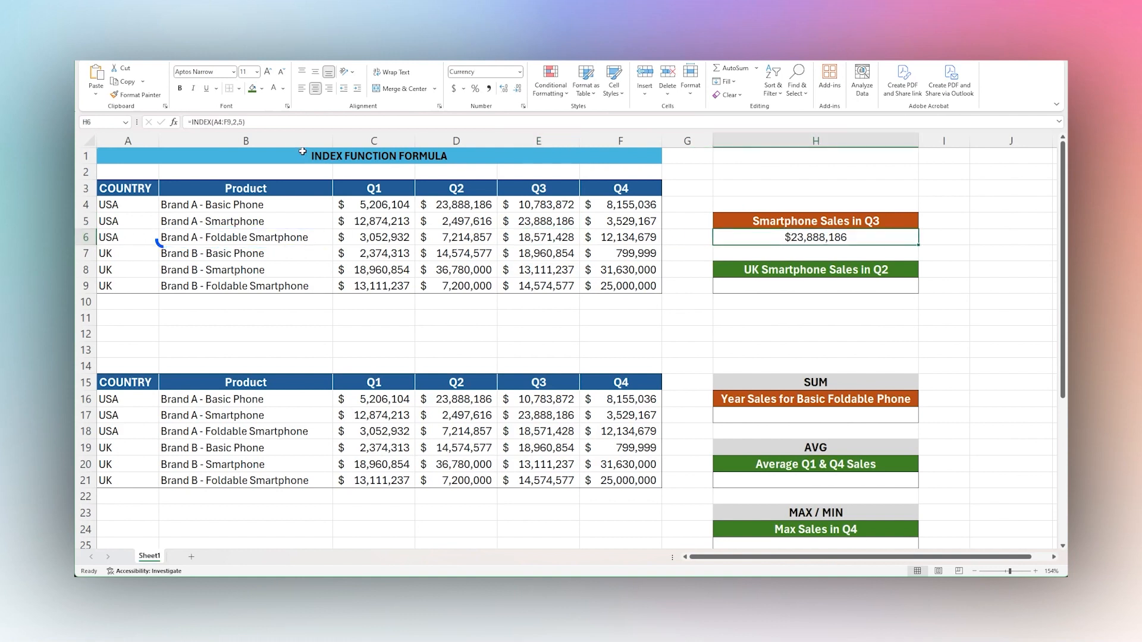
left_click(235, 123)
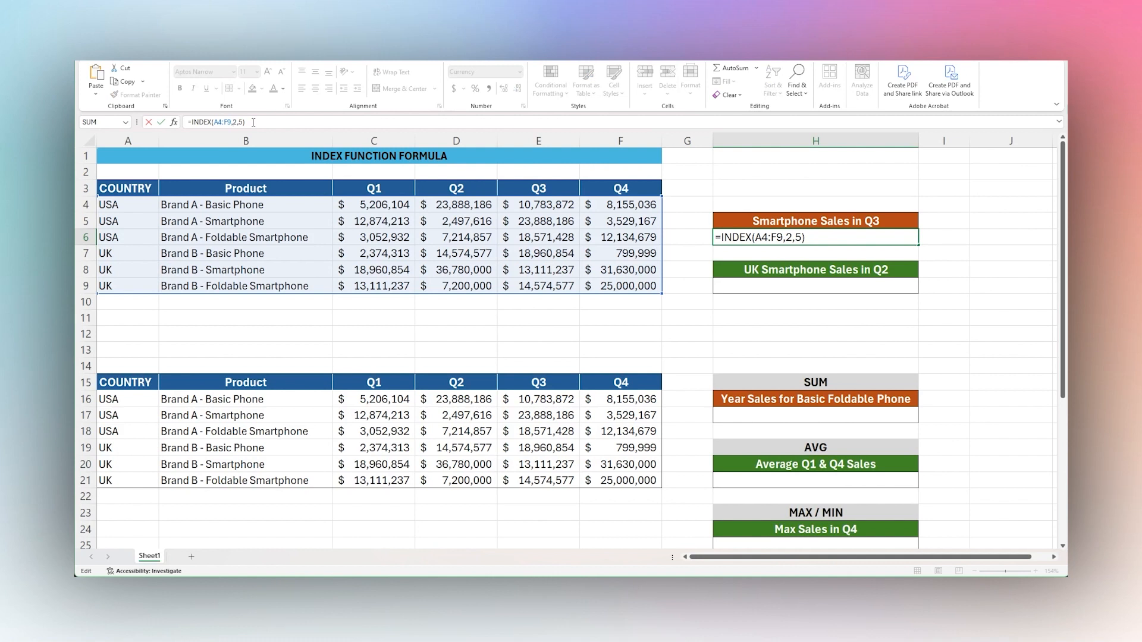
key("BackSpace")
type("3")
key("Return")
left_click(538, 239)
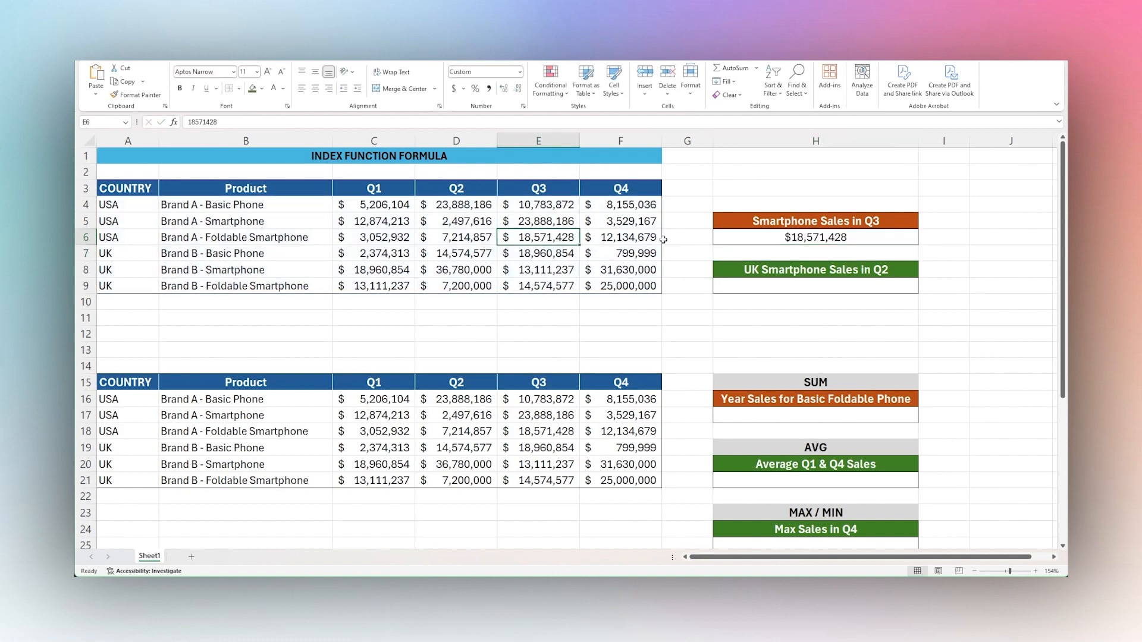
Change the column number in H6's INDEX formula to 6 to return the Q4 sales for the same product.
left_click(606, 237)
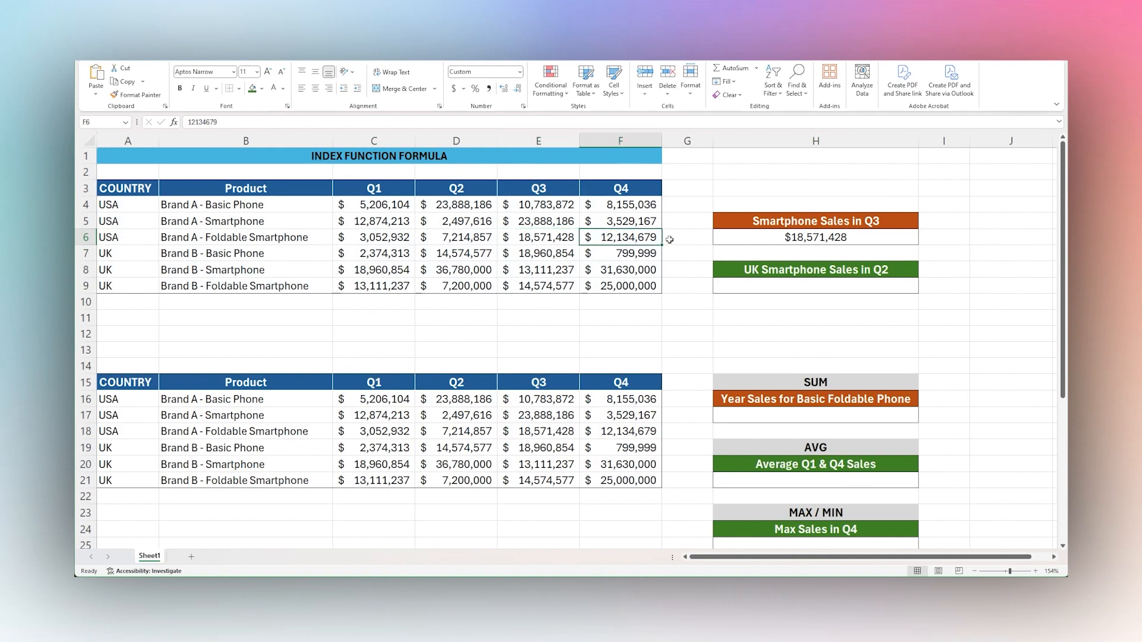
left_click(240, 123)
key("BackSpace")
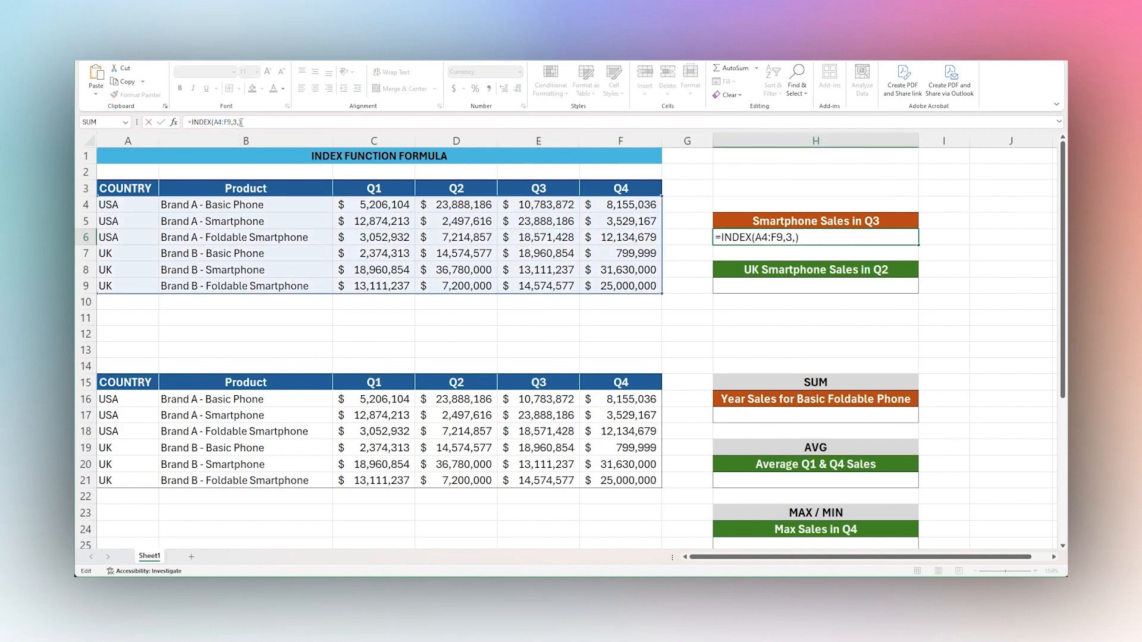
type("6")
key("ctrl+Return")
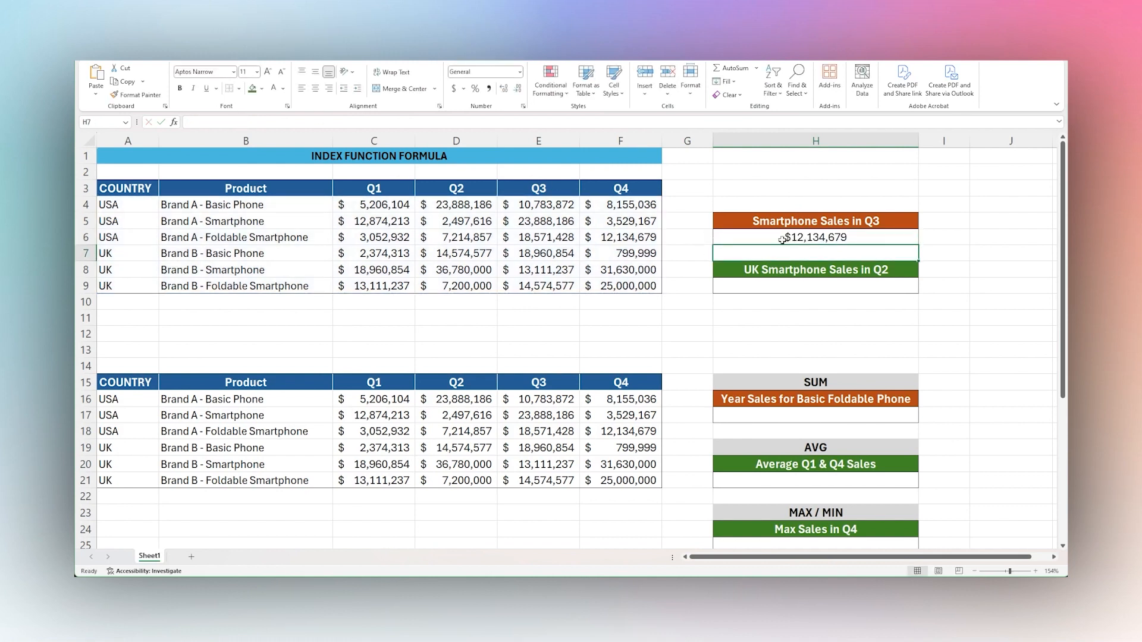
Start an INDEX formula in H9 with the two bracketed areas (A4:F6,A7:F9) as its reference.
left_click(782, 290)
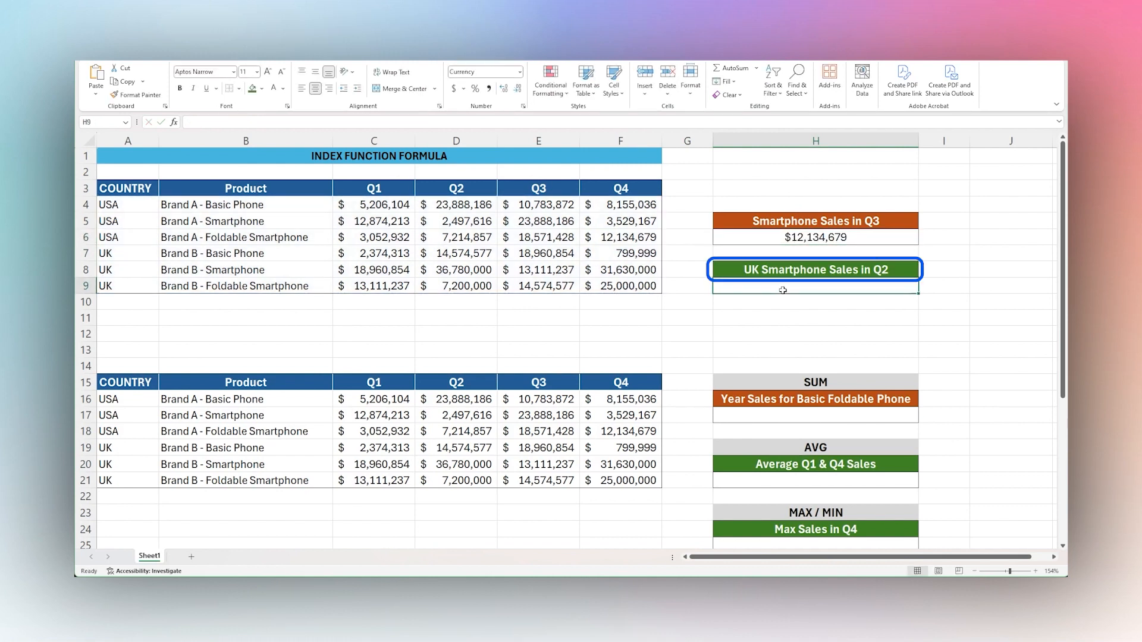
type("=index(")
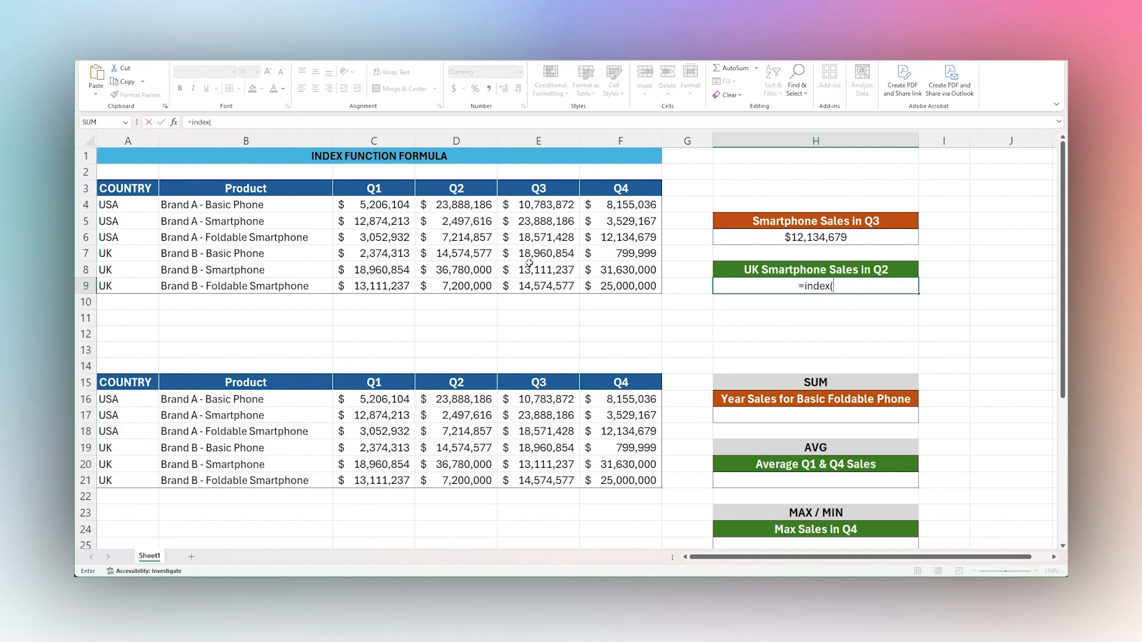
type("(")
left_click_drag(117, 204, 618, 238)
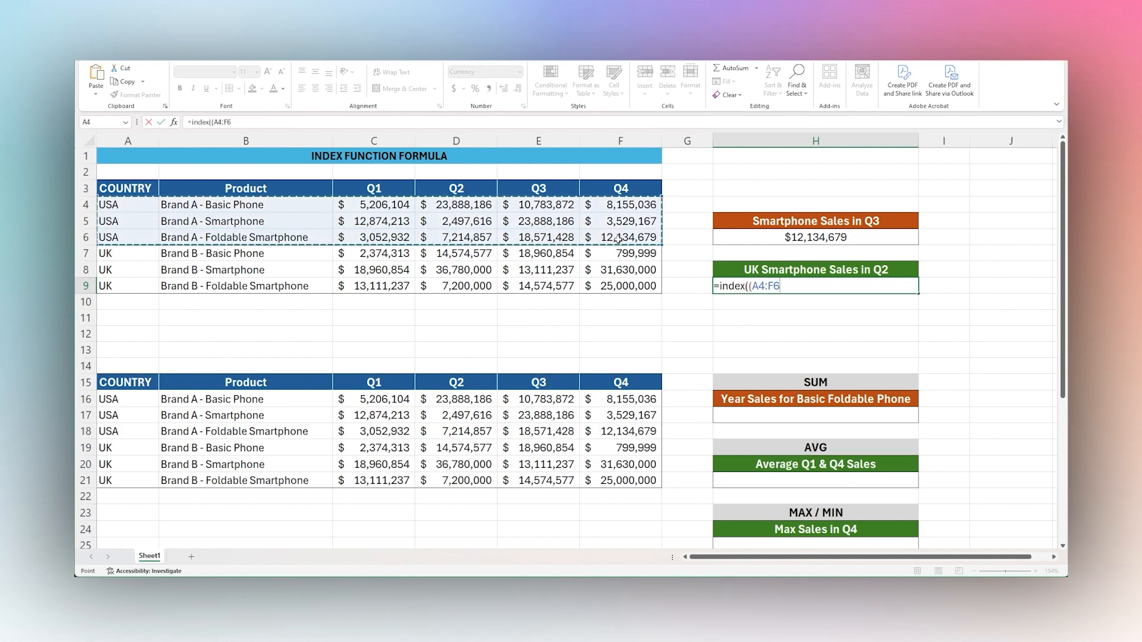
type(",")
left_click_drag(116, 253, 620, 284)
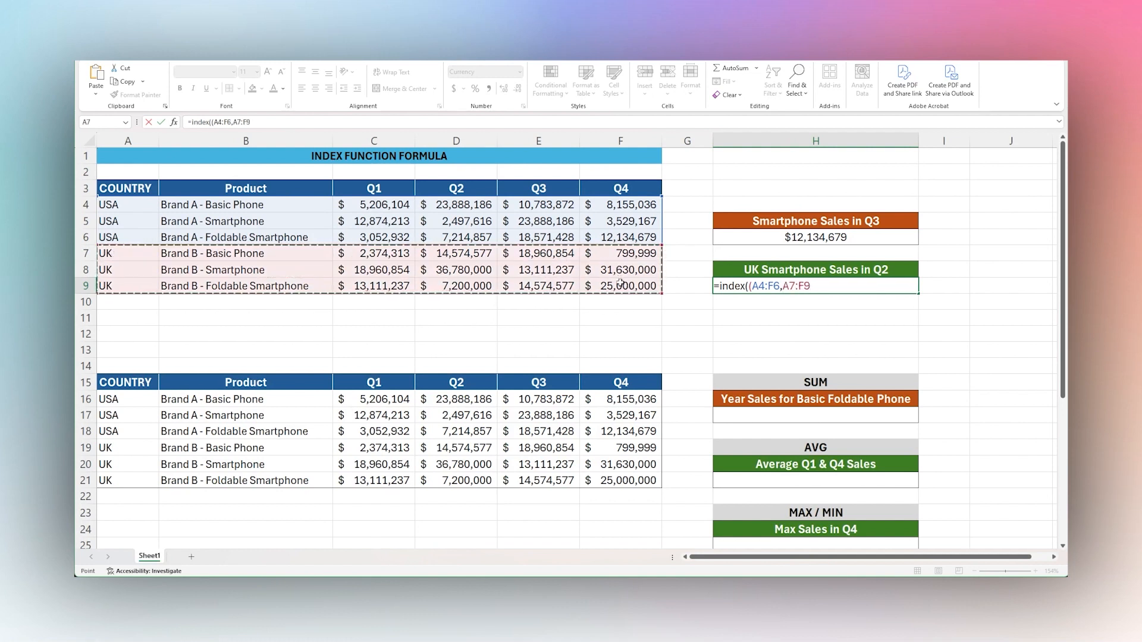
type("),")
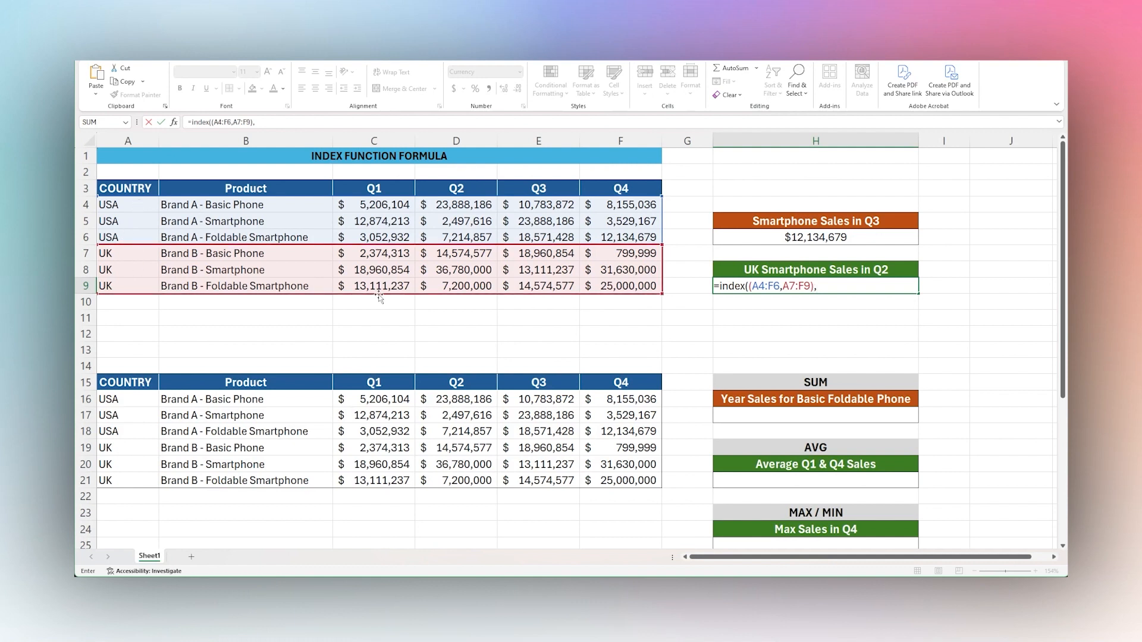
Complete H9's formula with row 2, column 4 and area 2, then compare its result with cell D8.
type("1,")
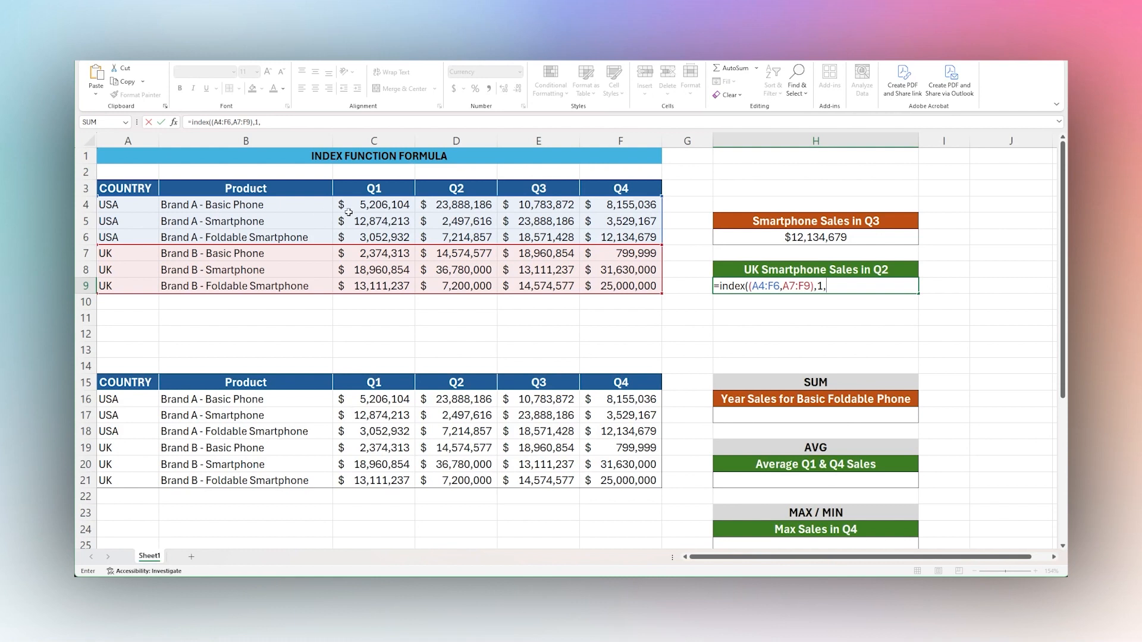
type("4,2")
left_click(822, 287)
key("BackSpace")
type("2")
key("Return")
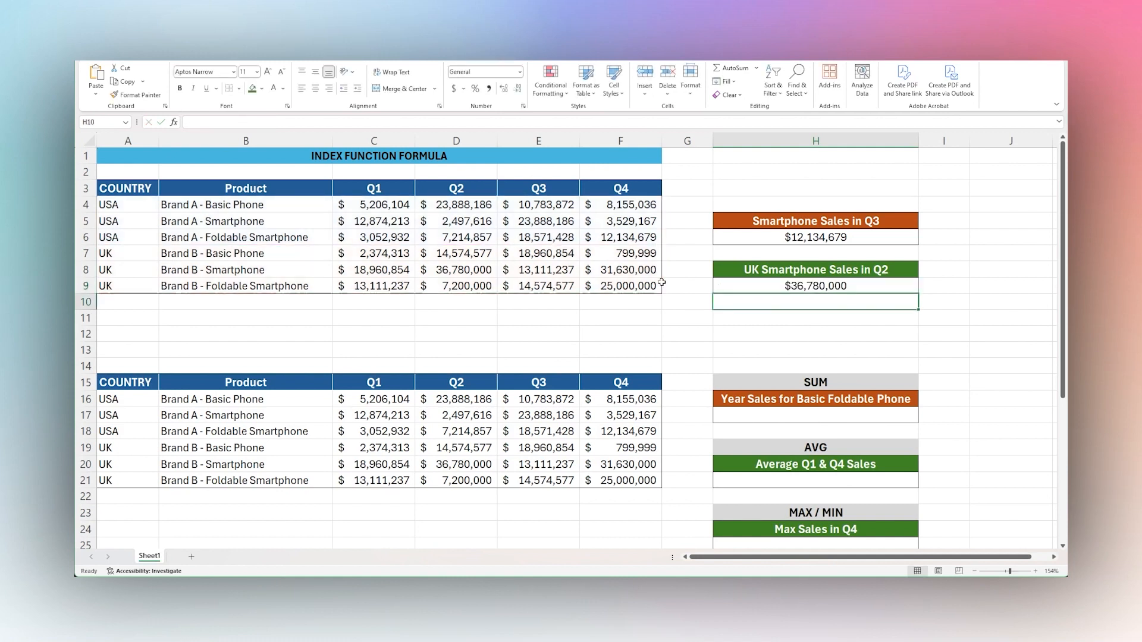
left_click(791, 289)
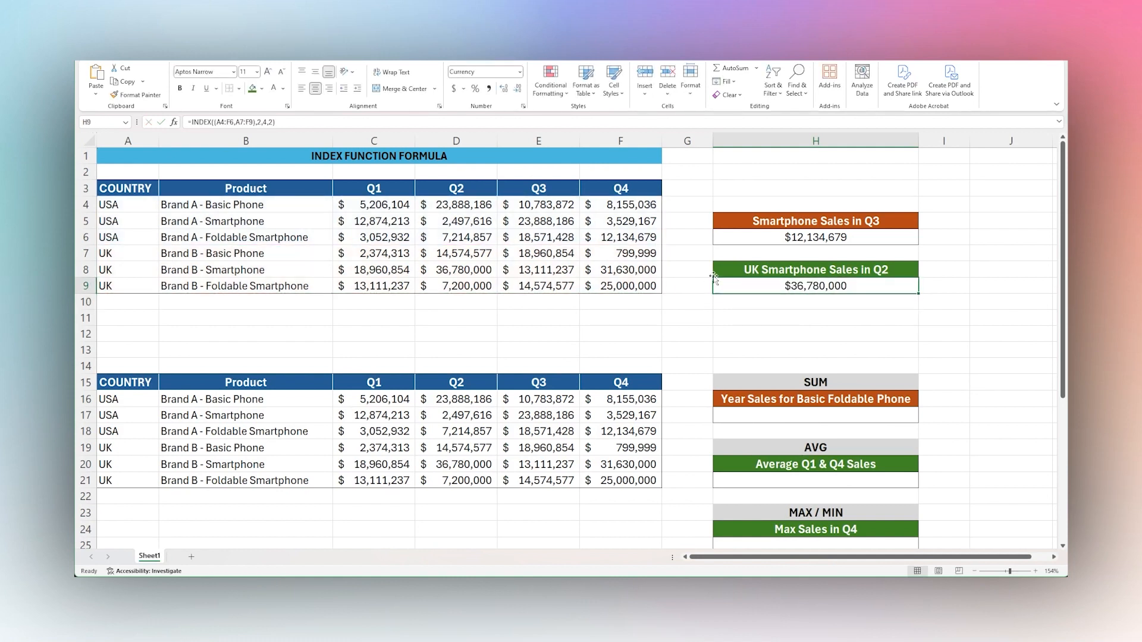
left_click(469, 269)
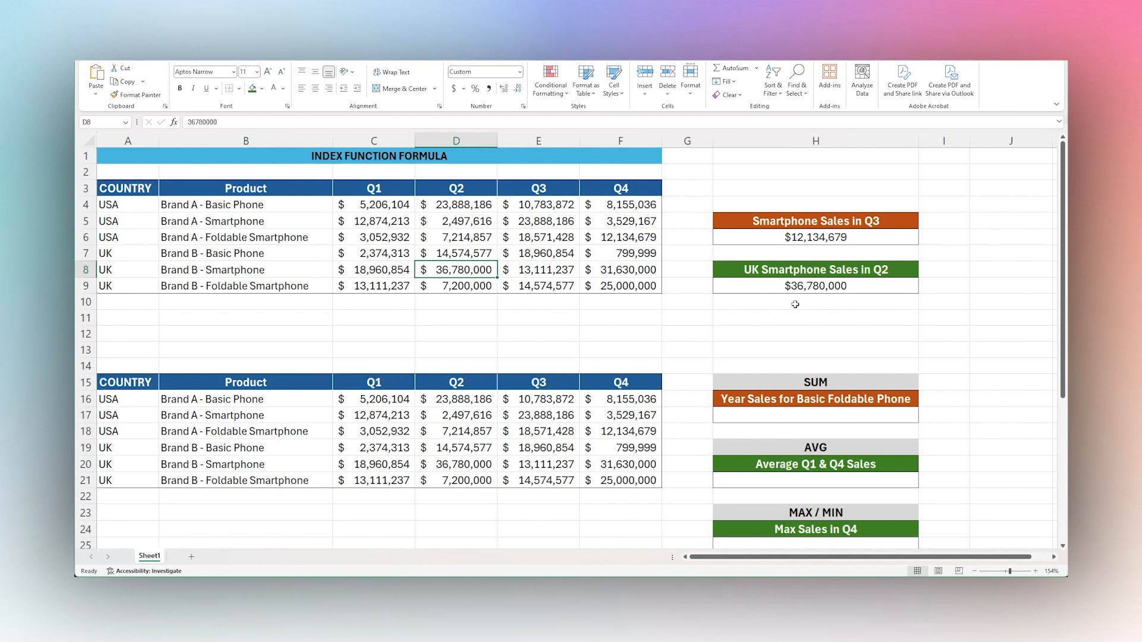
Change the area number in H9's formula to 1 and check the result against the USA Brand A smartphone row.
left_click(806, 287)
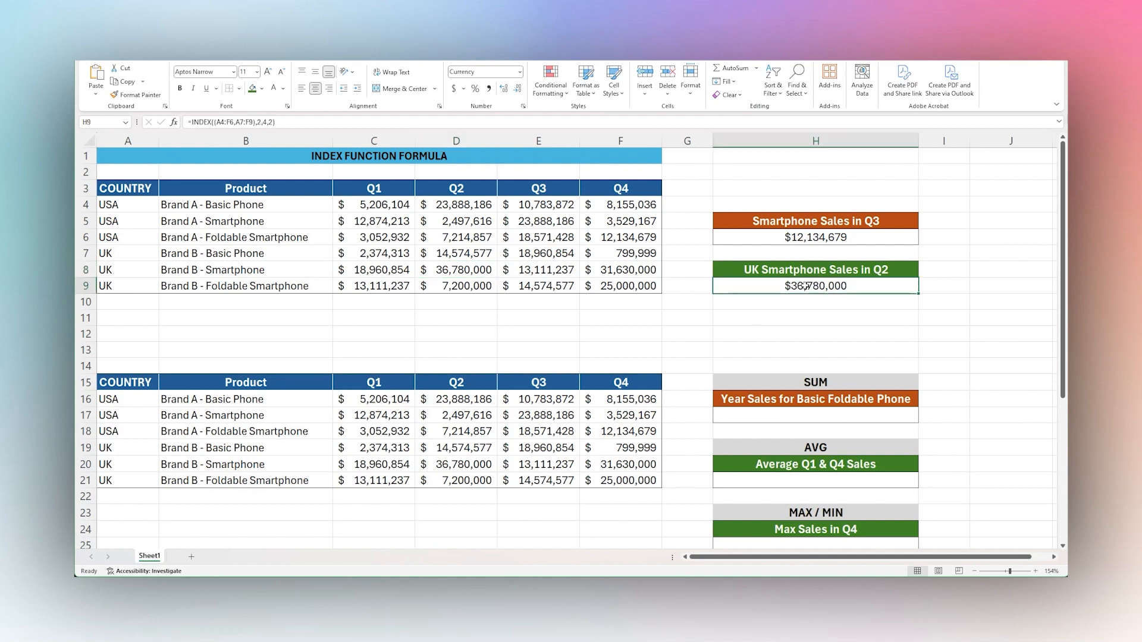
left_click(274, 121)
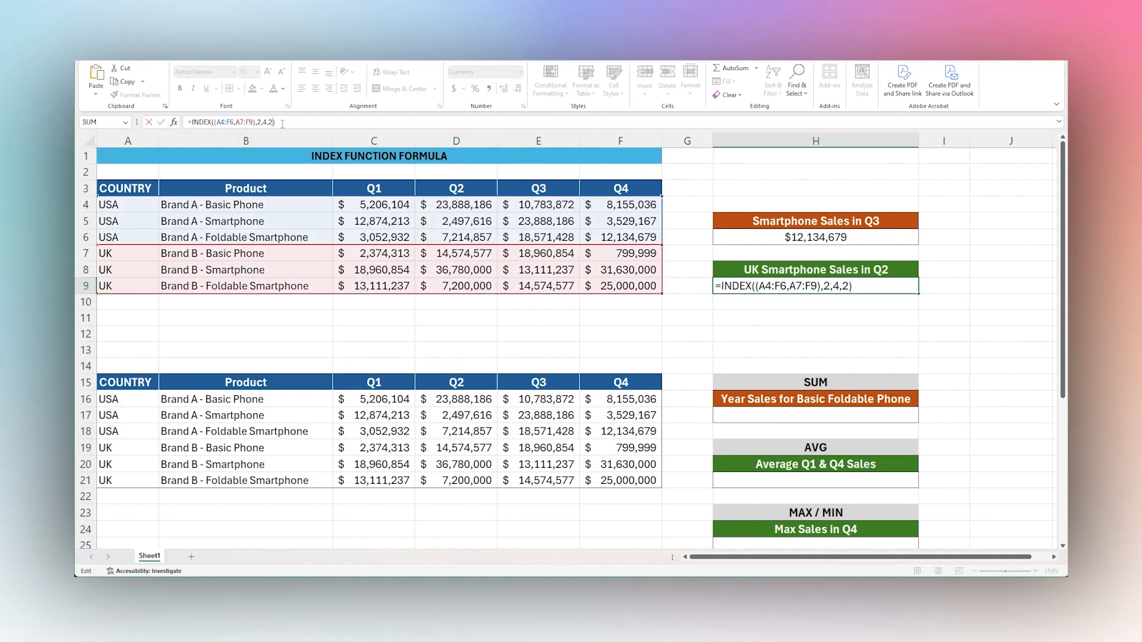
key("BackSpace")
type("1")
key("Return")
left_click(462, 221)
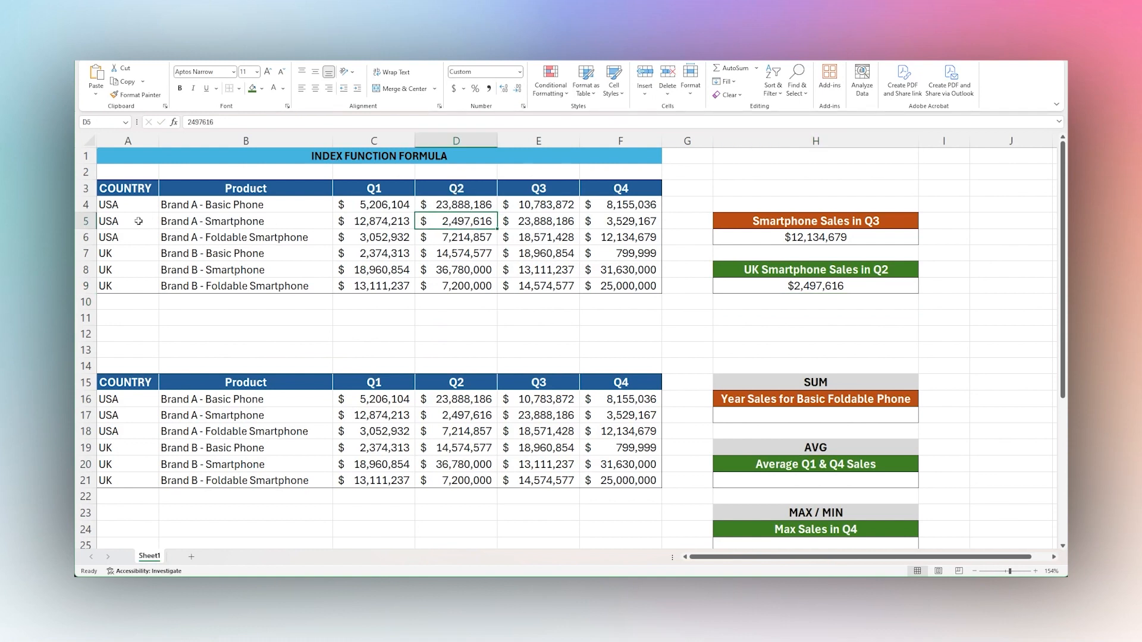
left_click(112, 221)
left_click(199, 226)
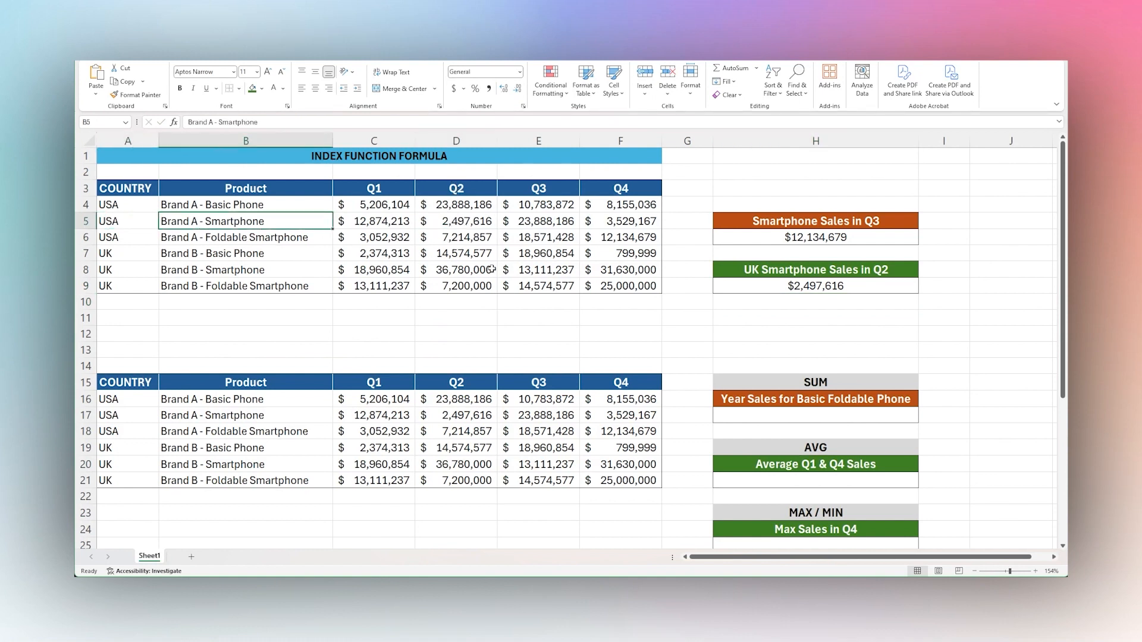
left_click(773, 286)
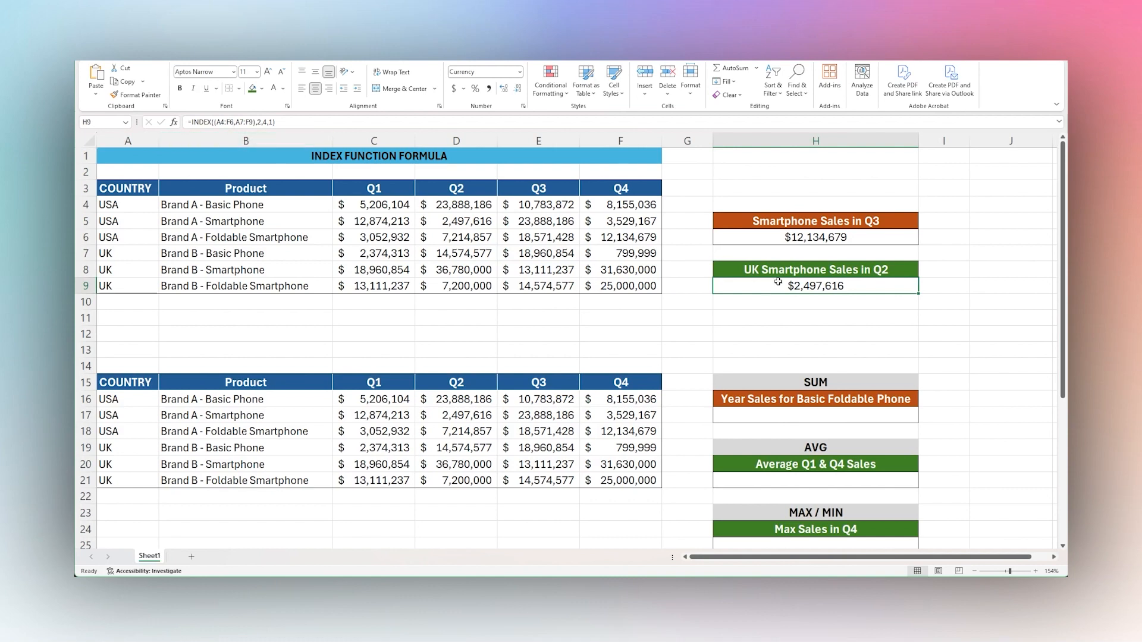
Start a SUM formula in H17 with INDEX(C18:F18,1,) covering Brand A foldable smartphone sales for all quarters.
scroll(922, 328, "down", 2)
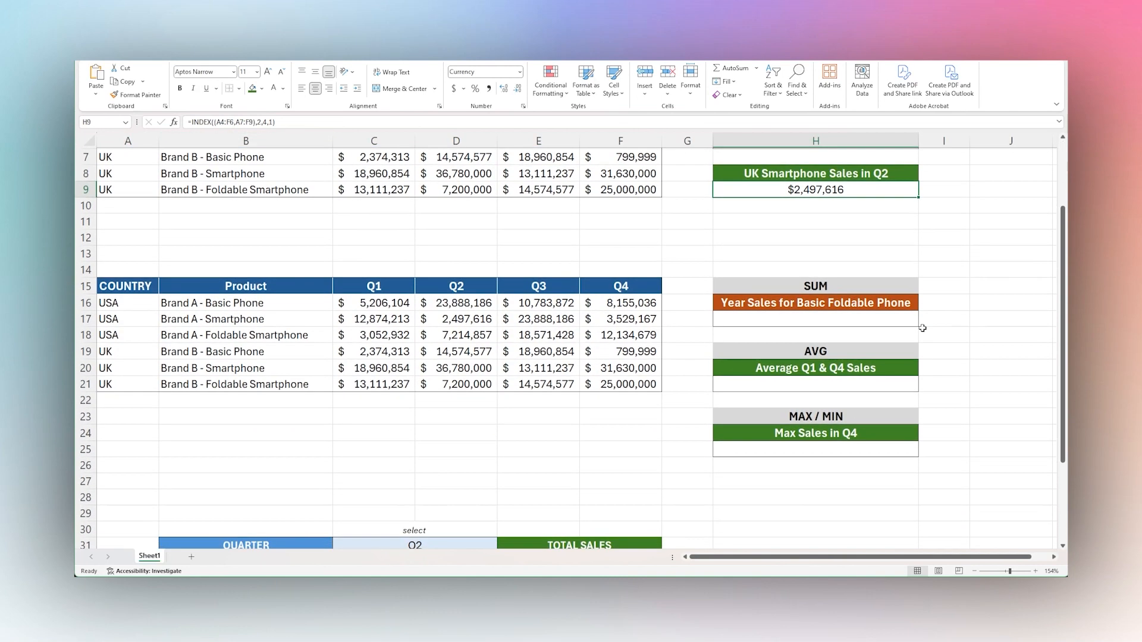
left_click(812, 320)
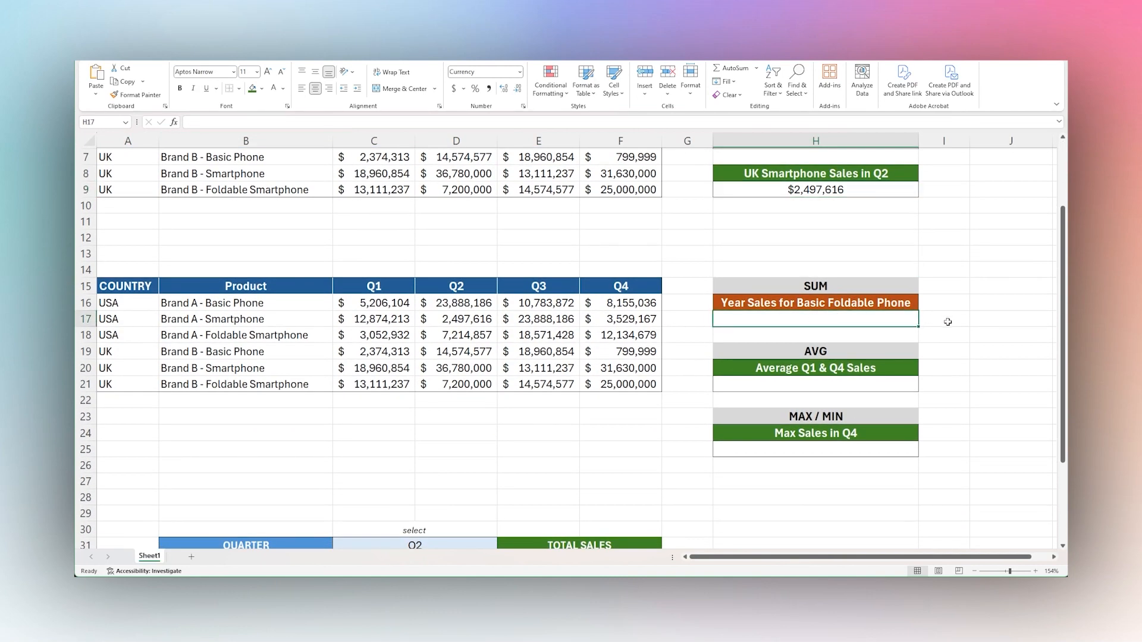
scroll(946, 319, "up", 2)
scroll(954, 327, "down", 2)
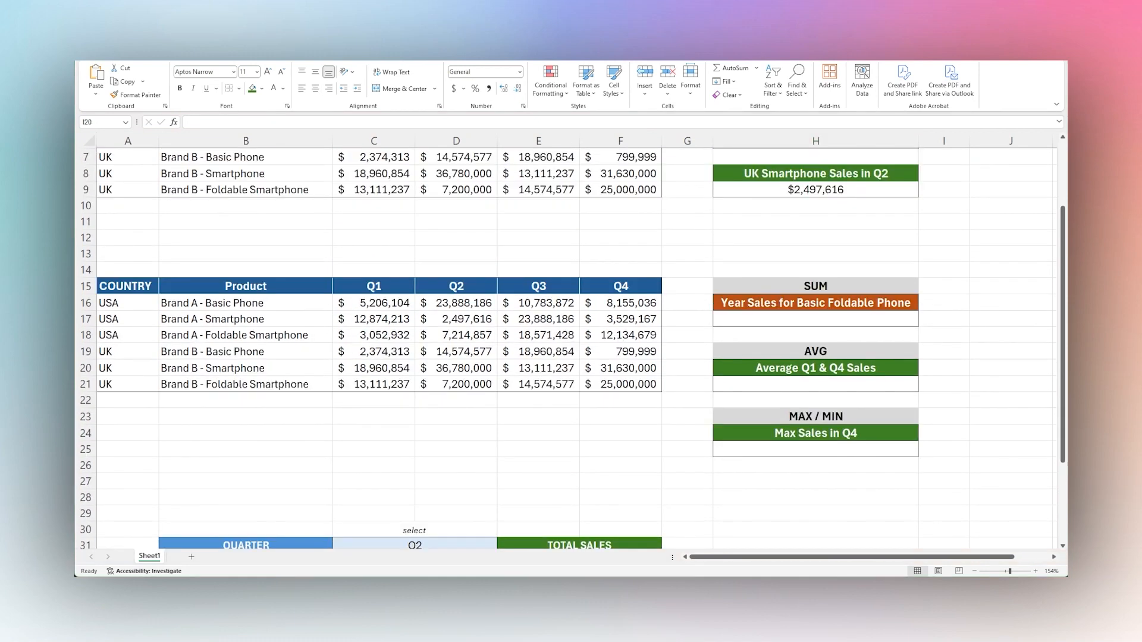
left_click(829, 320)
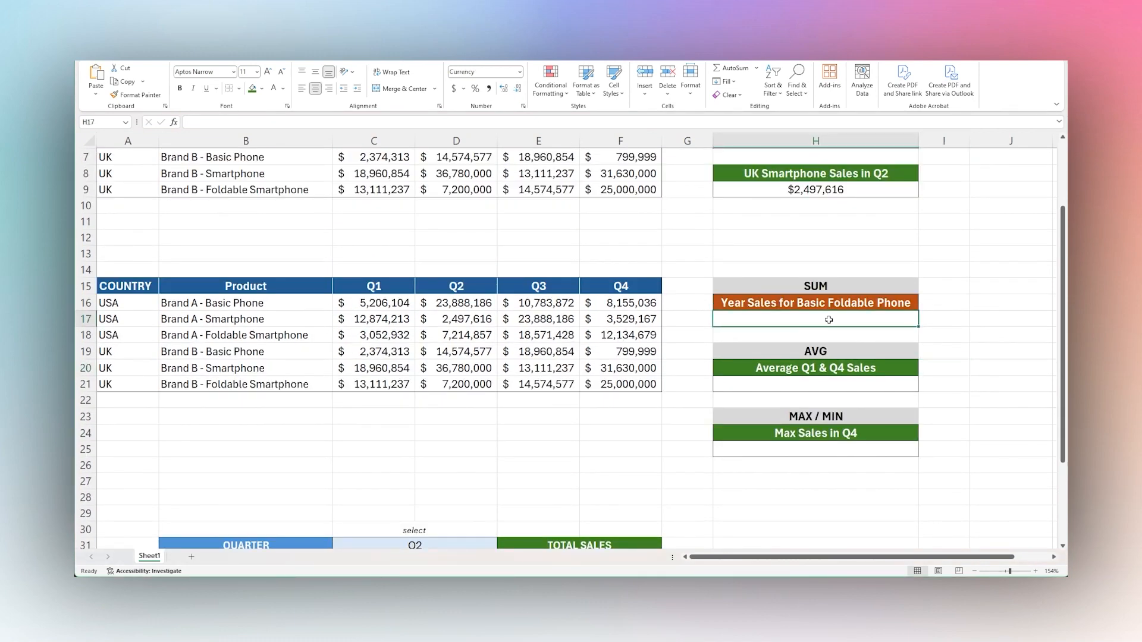
type("=")
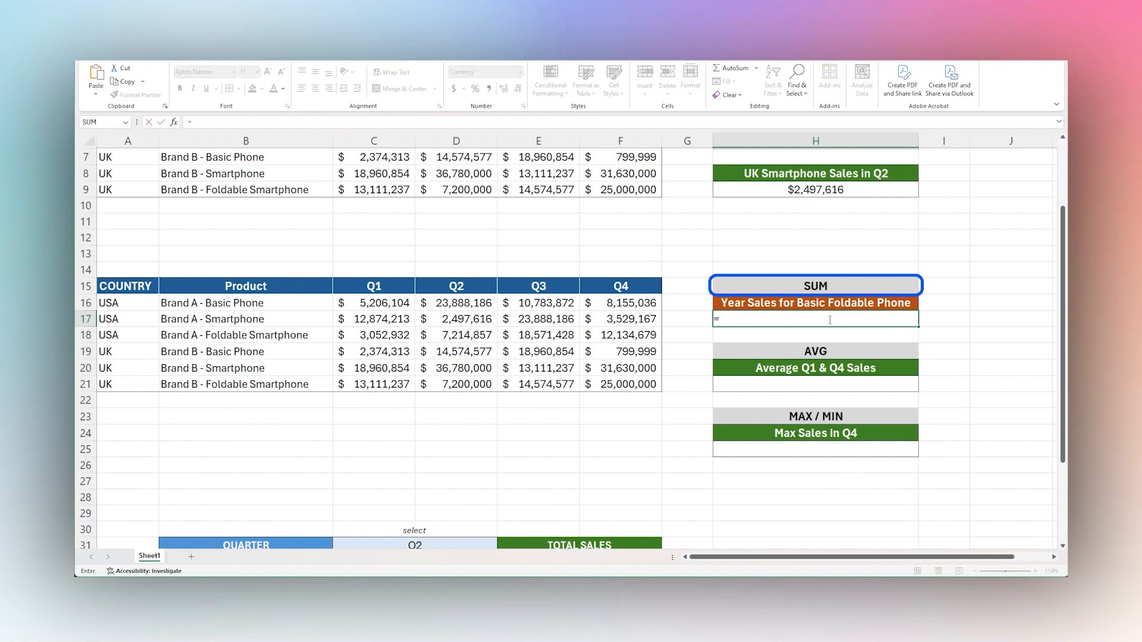
type("sum(")
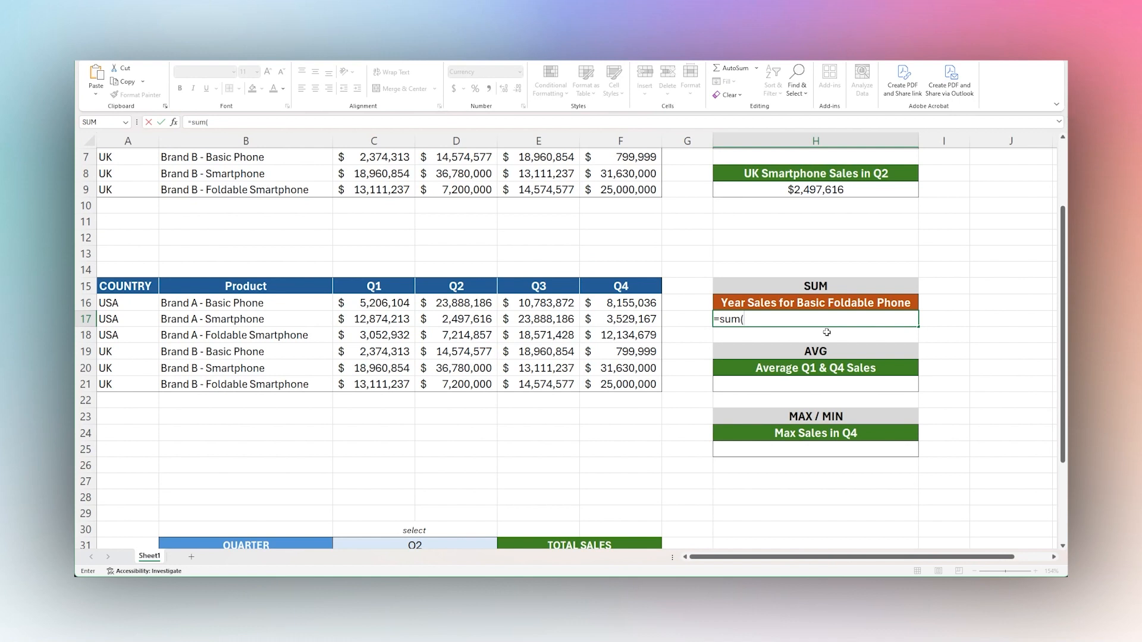
type("index(")
left_click_drag(376, 338, 607, 337)
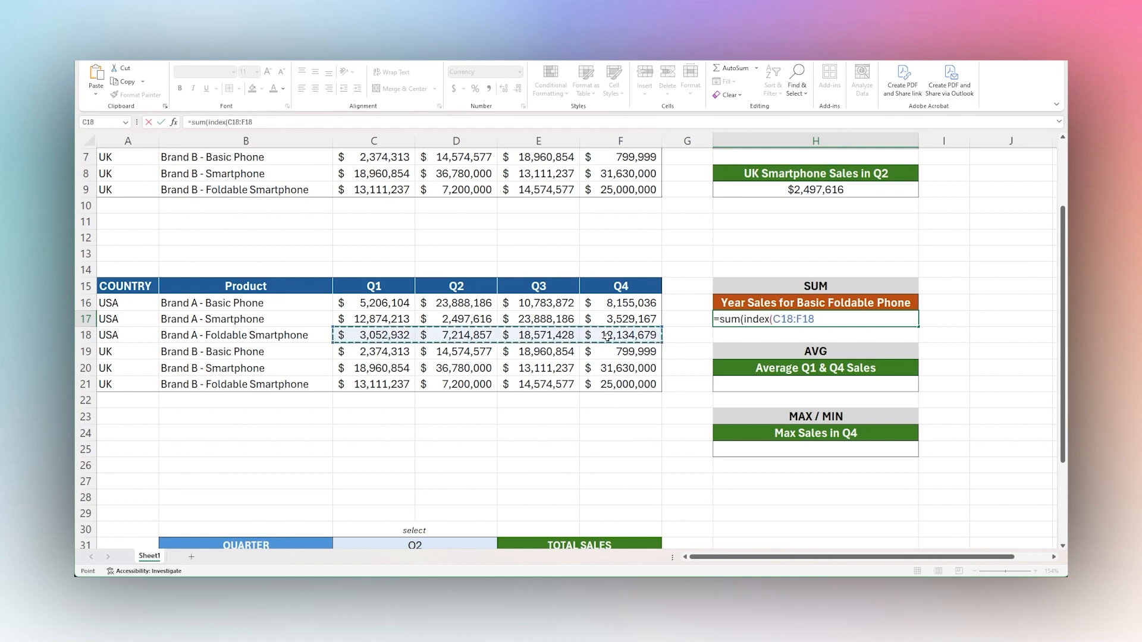
type(",1,")
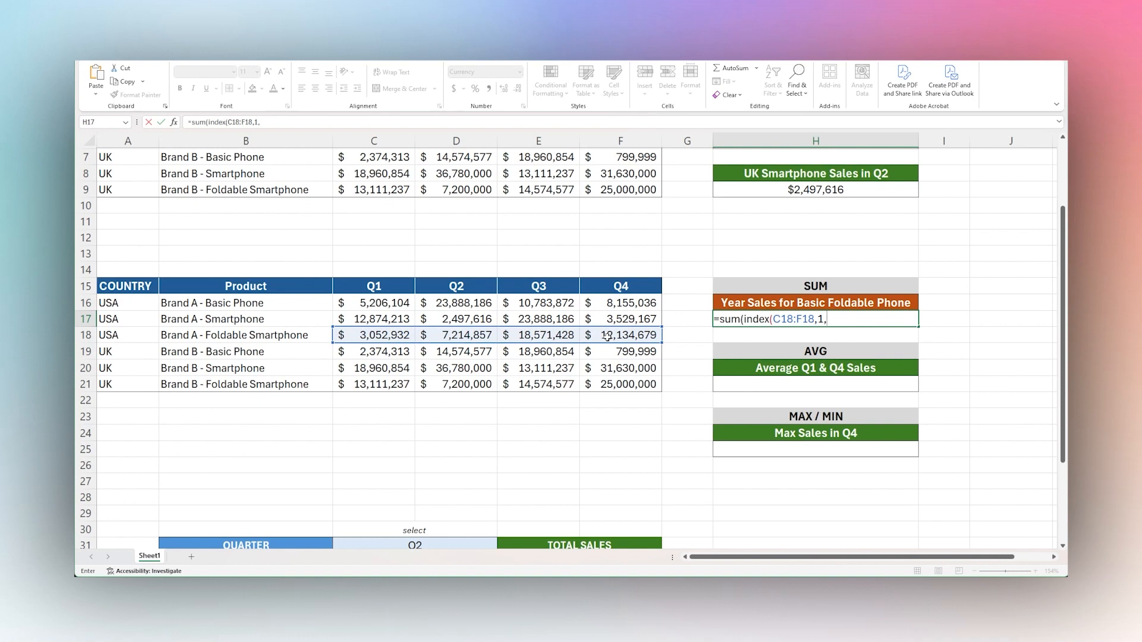
type(")")
type(",")
type("sum(")
Complete the SUM formula in H17 by adding INDEX(C21:F21,1,) for Brand B foldable smartphone sales across all quarters.
key("BackSpace")
key("BackSpace")
type("index(")
left_click_drag(356, 385, 599, 384)
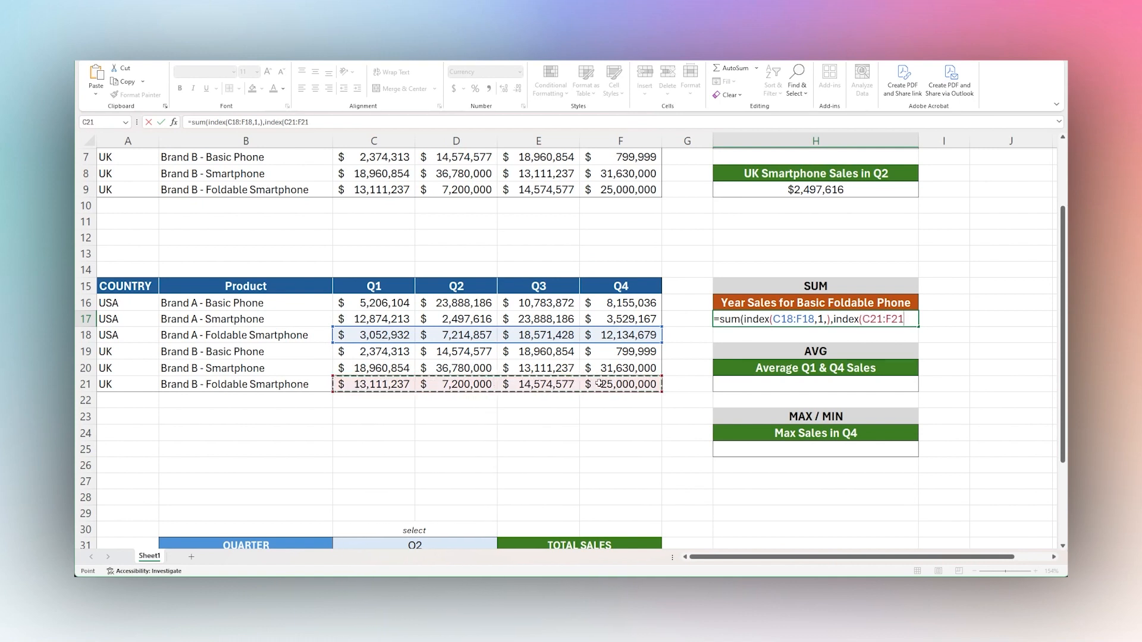
type(",")
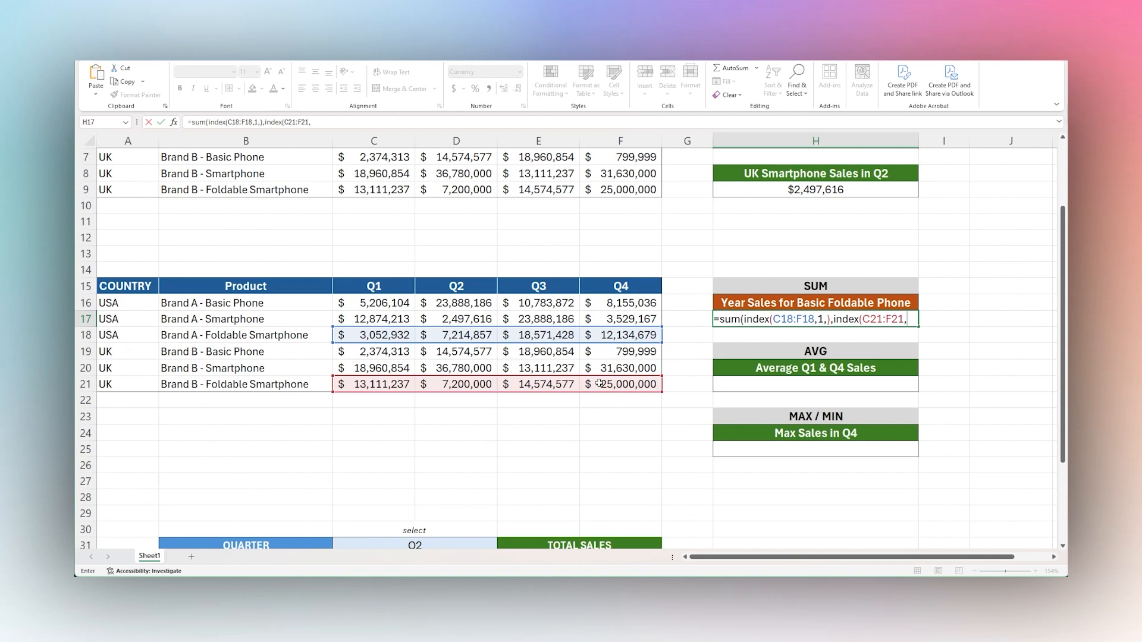
type("1,)")
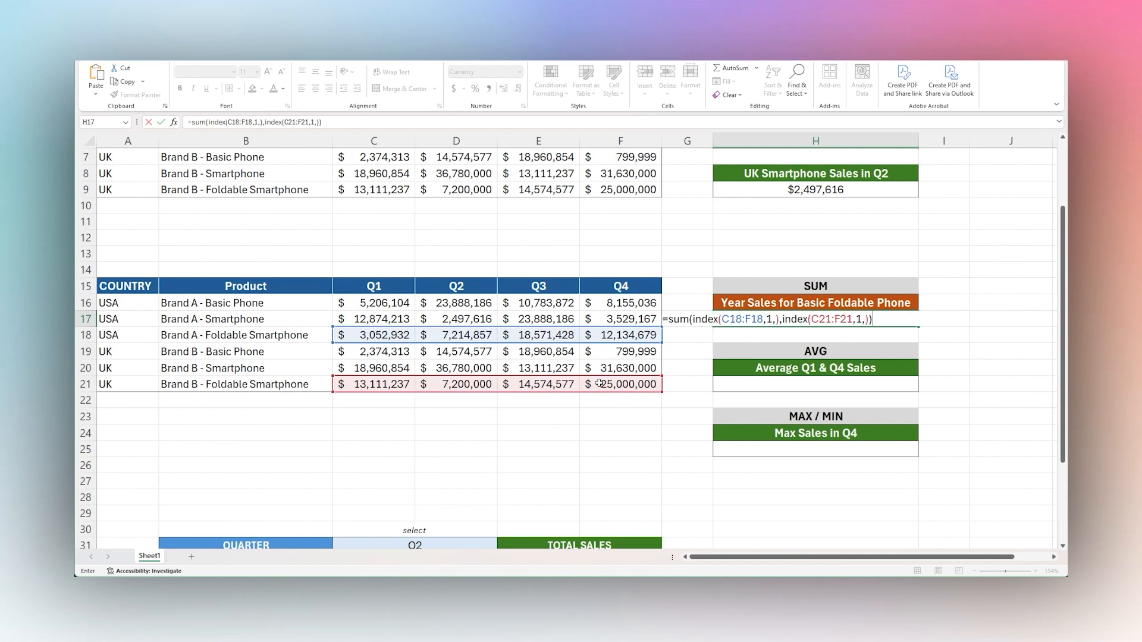
type(")")
key("Return")
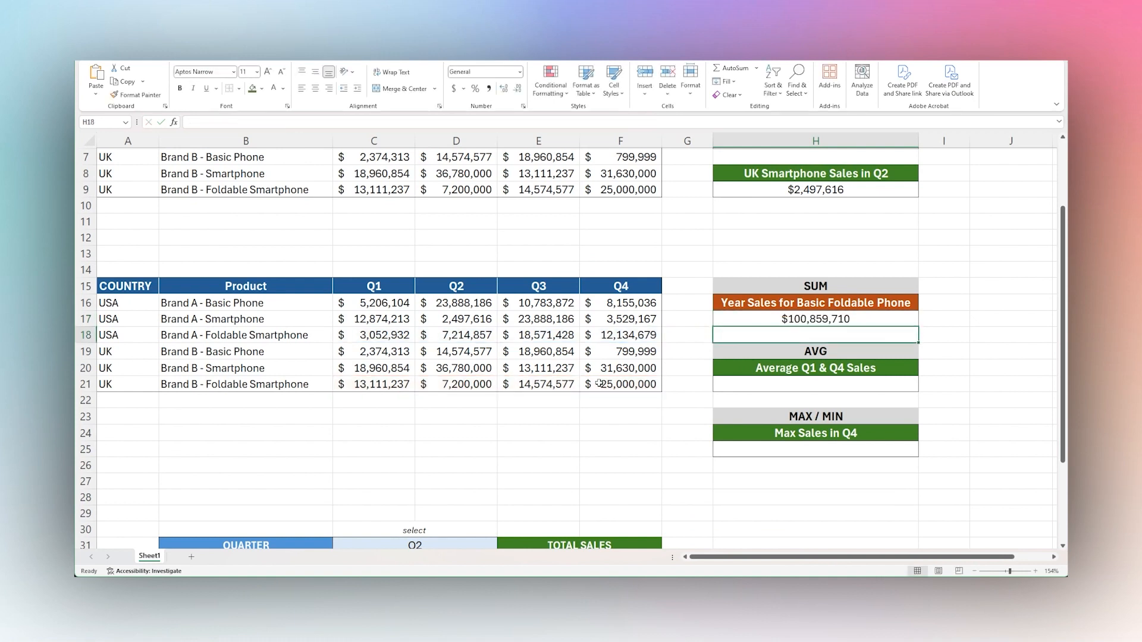
Check H17's total against the Brand A and Brand B foldable smartphone sales in C18:F18 and C21:F21.
left_click(808, 318)
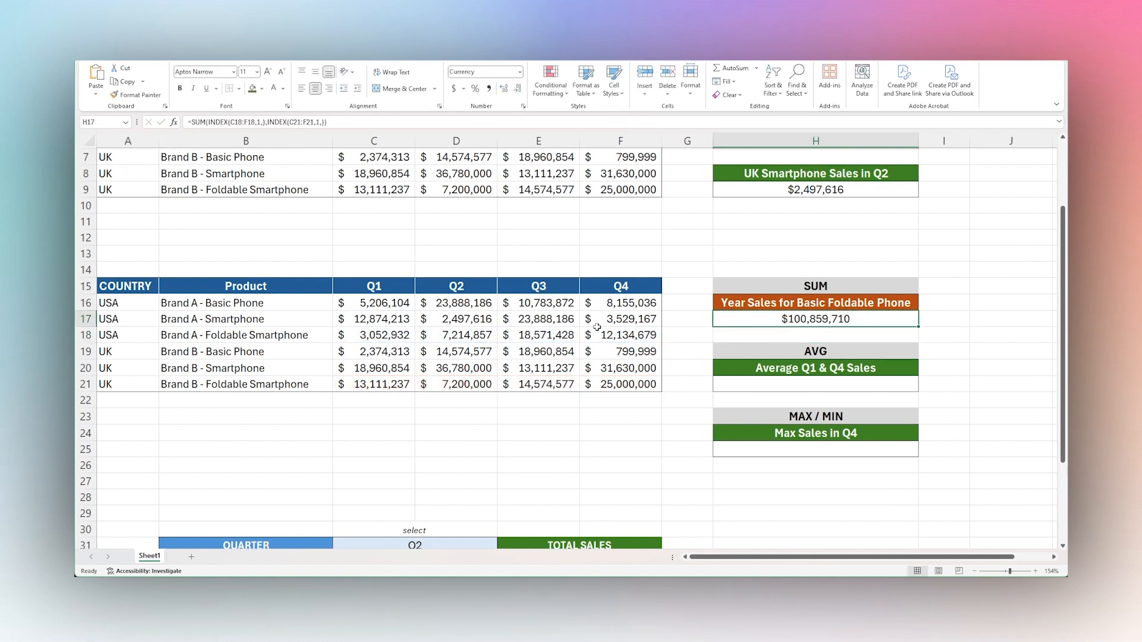
left_click_drag(391, 338, 617, 336)
left_click_drag(609, 384, 393, 387)
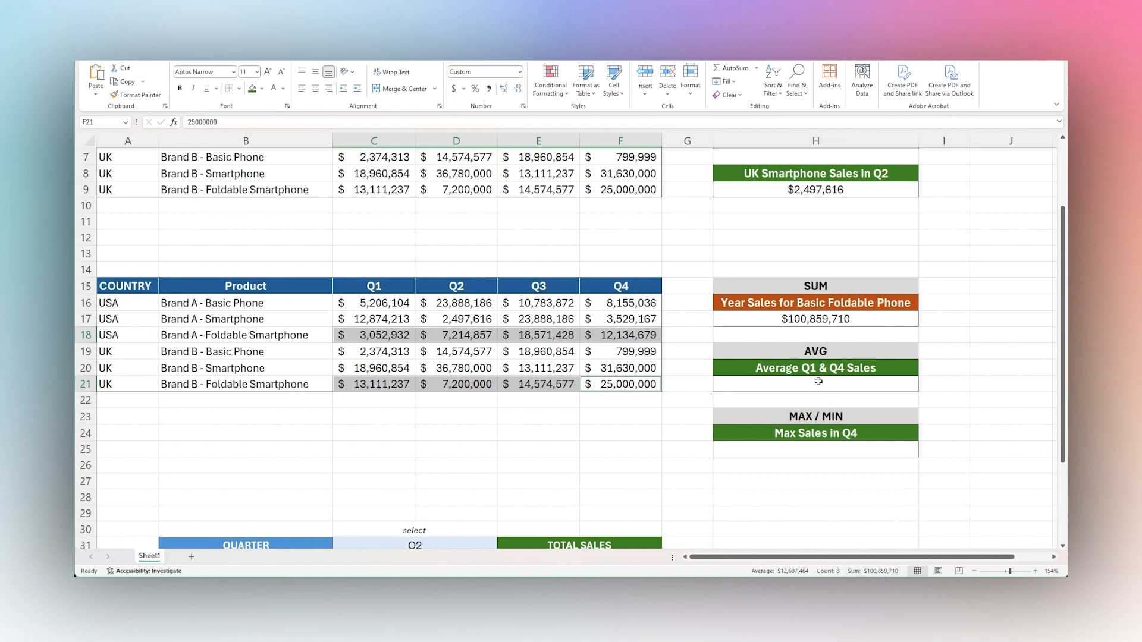
left_click(942, 327)
Set the column number to 1 in both INDEX functions of H17's SUM formula, and review the second INDEX.
left_click(819, 324)
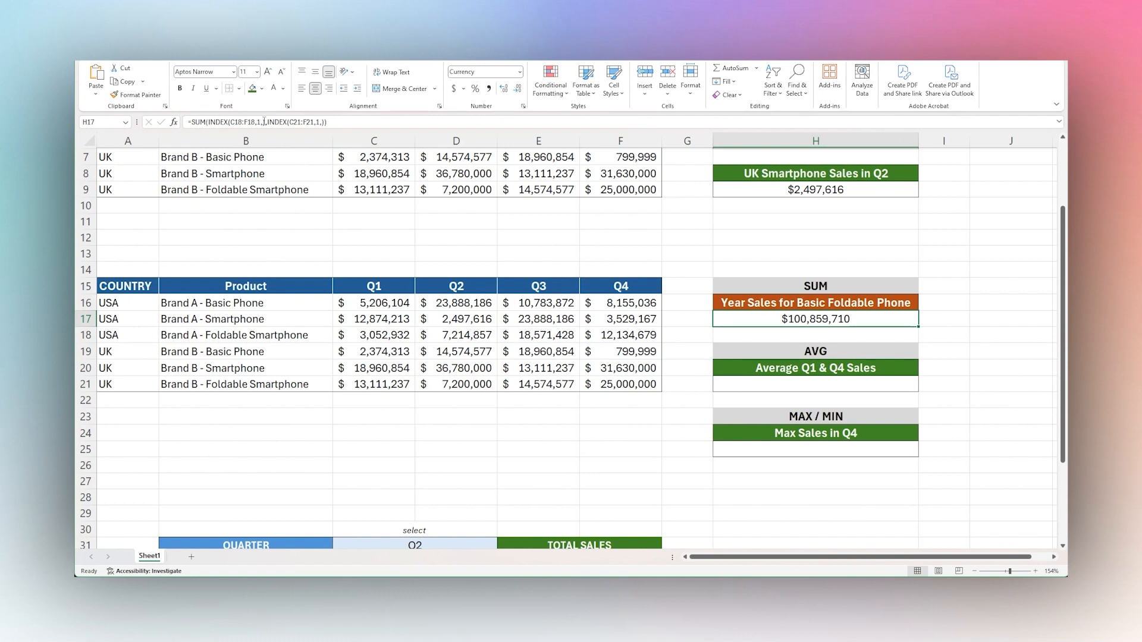
left_click(263, 122)
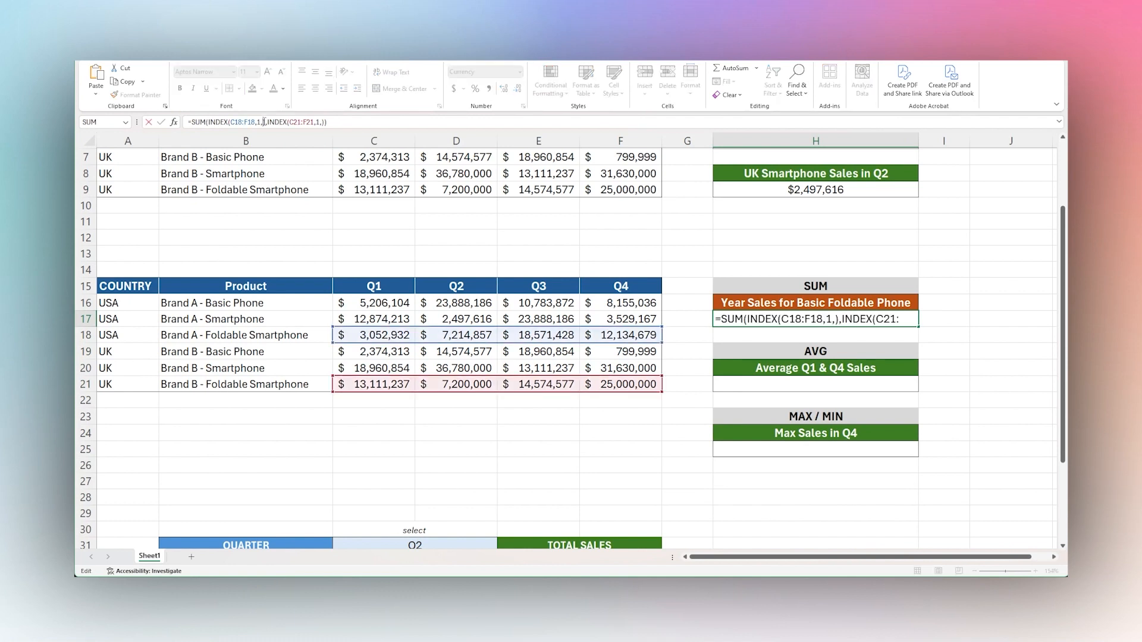
type("1")
type(")")
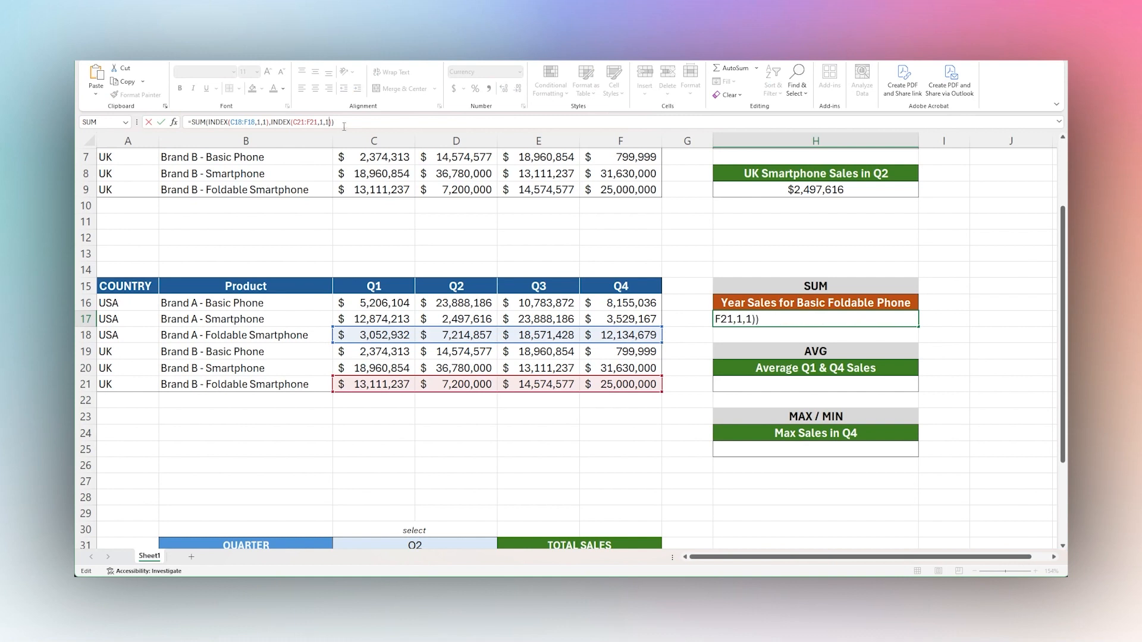
key("ctrl+Return")
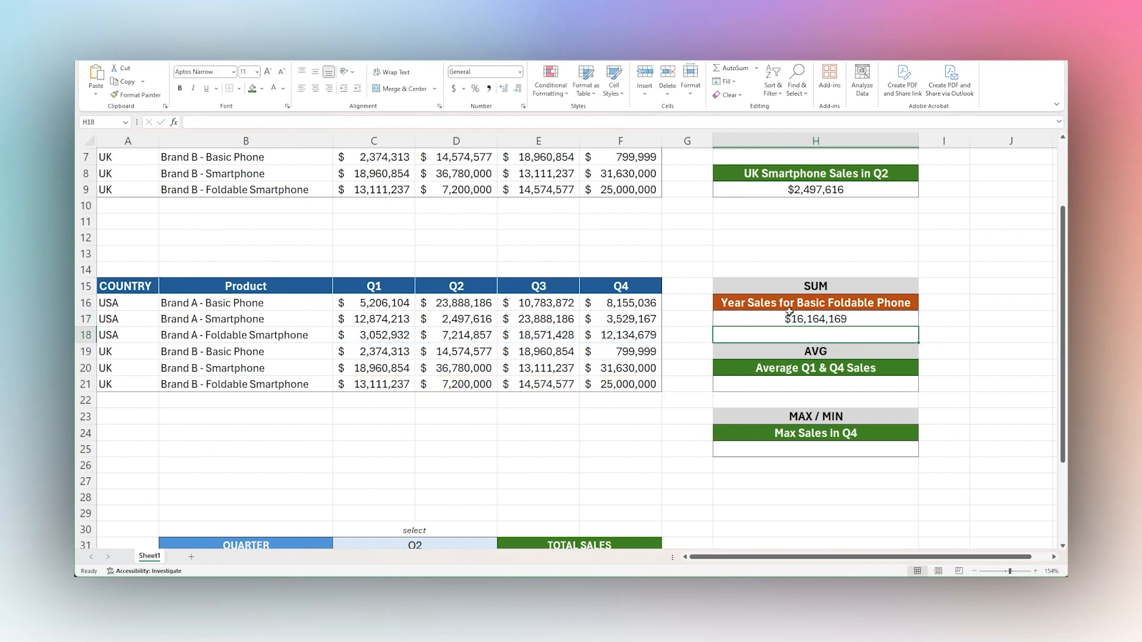
left_click_drag(271, 122, 333, 123)
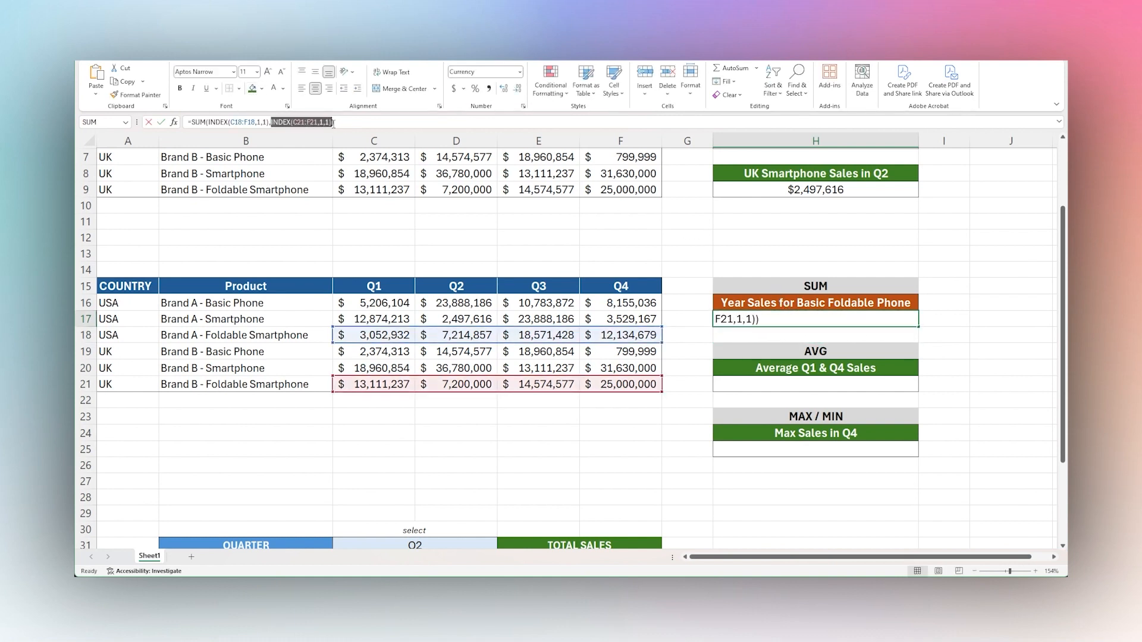
key("Escape")
Start an AVERAGE formula in H21 with an INDEX function referencing the Q1 sales in C16:C21.
left_click(835, 387)
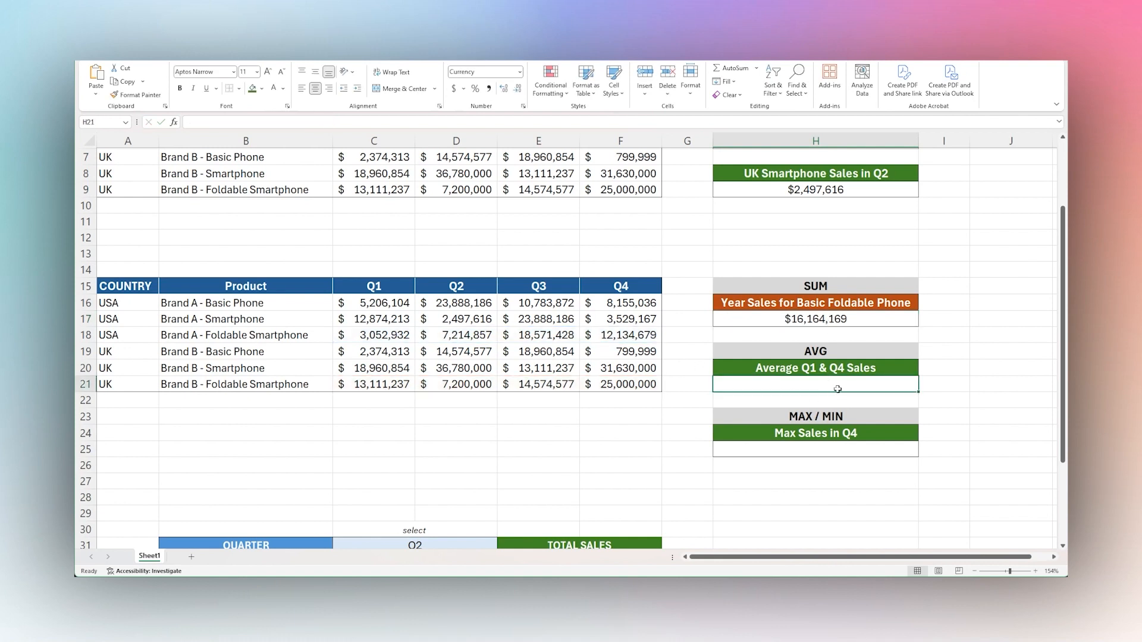
type("=av")
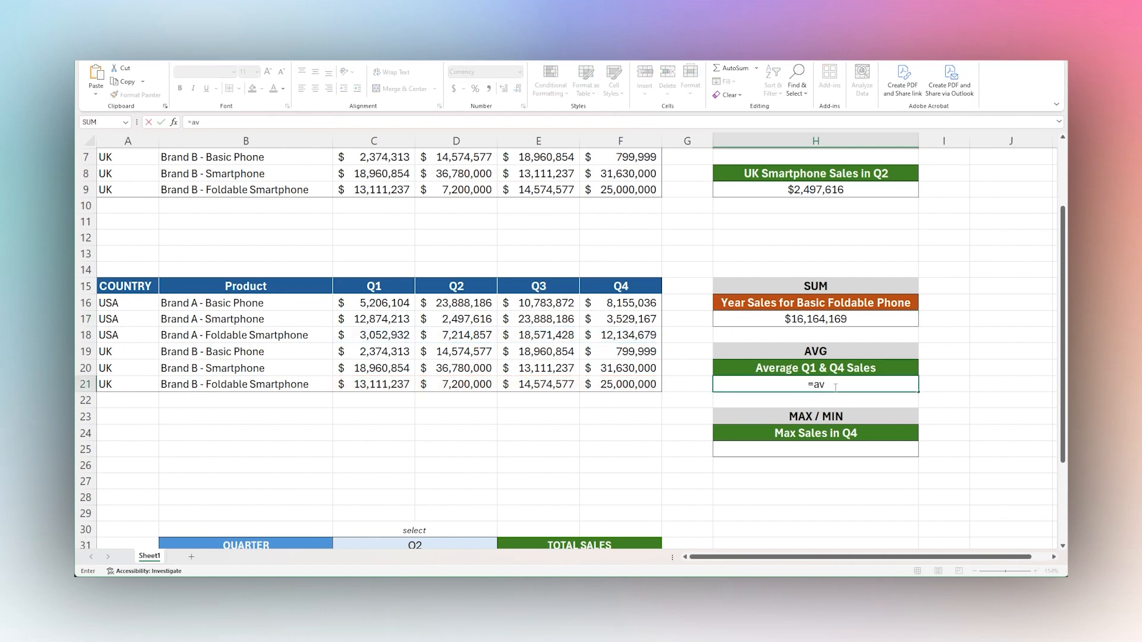
type("erage(")
type("index(")
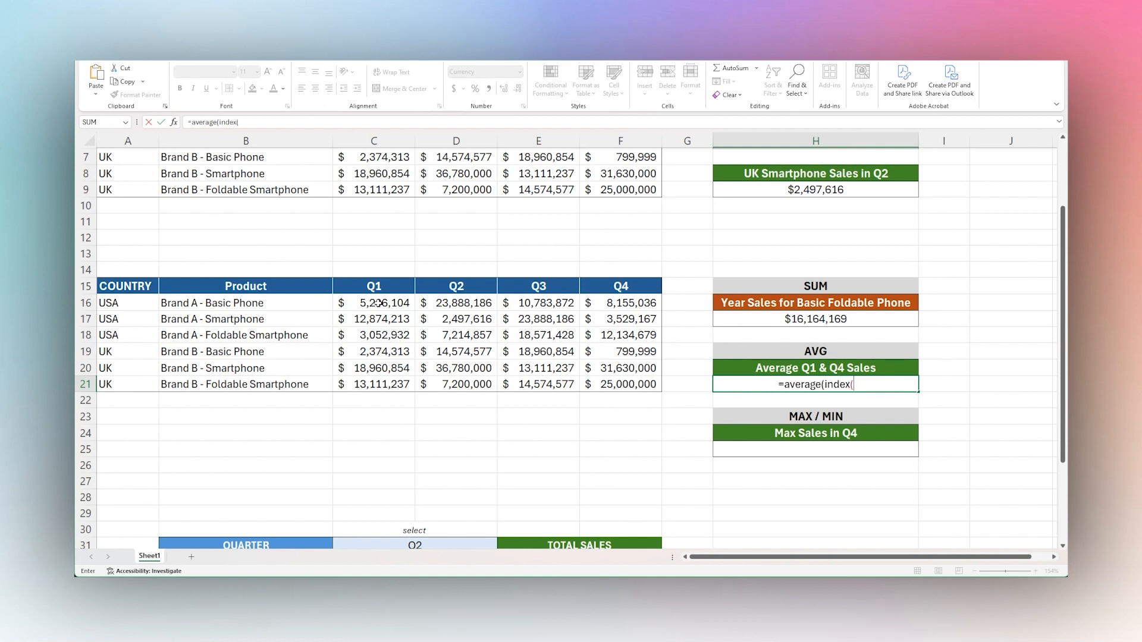
left_click(379, 303)
left_click_drag(379, 303, 376, 380)
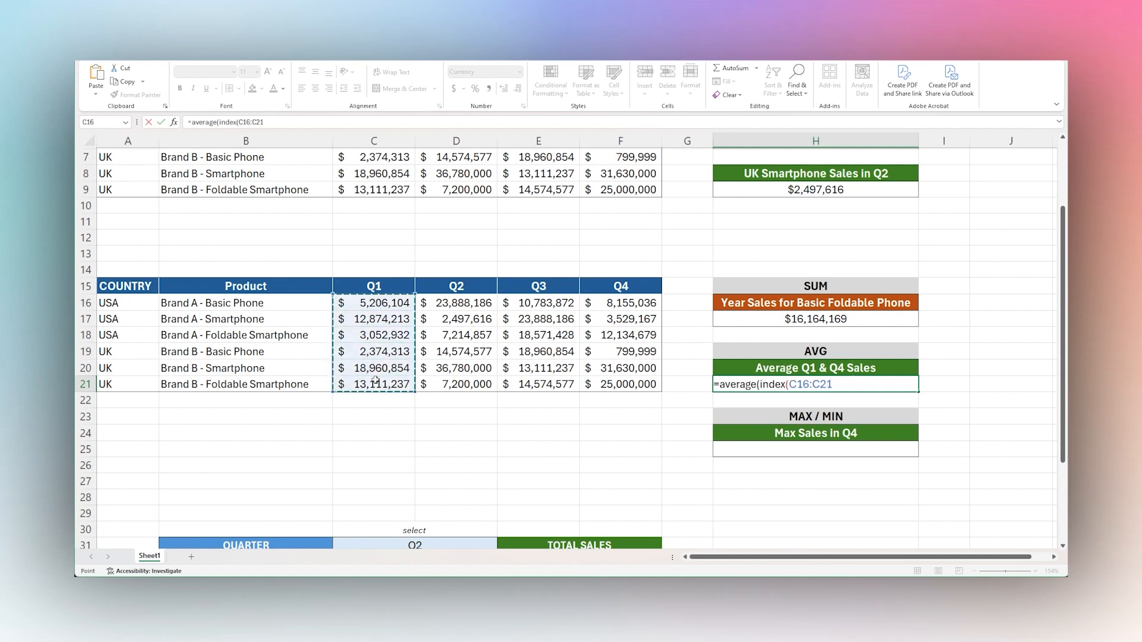
type(",,1")
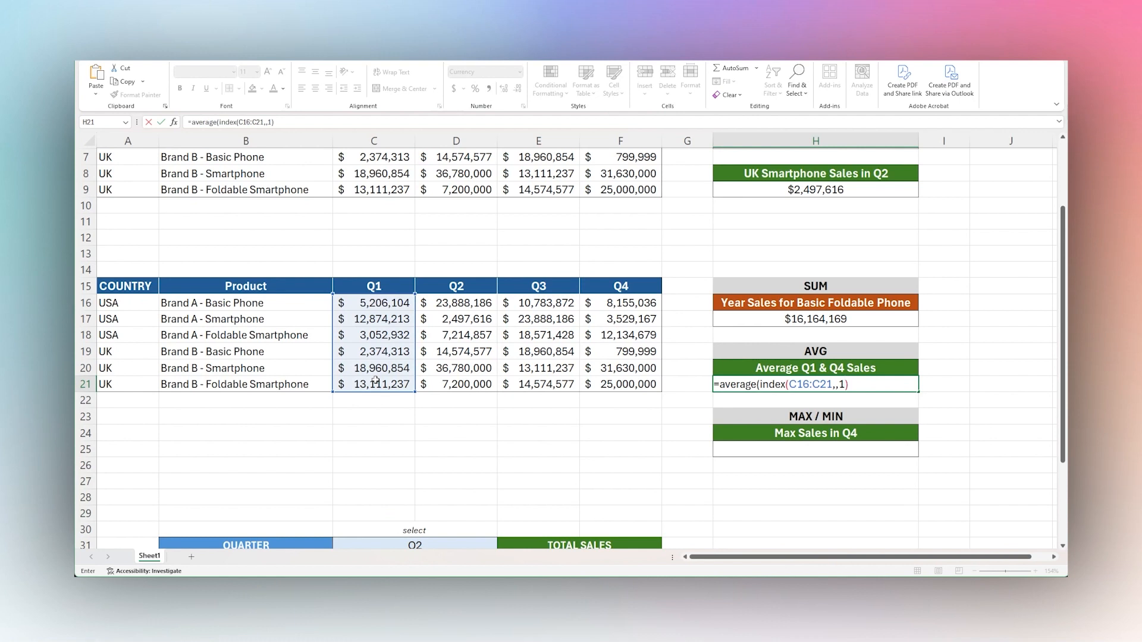
type("),index(")
Complete H21's AVERAGE formula with a blank row and column 1, plus a second INDEX(F16:F21,,1) for Q4 sales.
left_click_drag(624, 308, 624, 383)
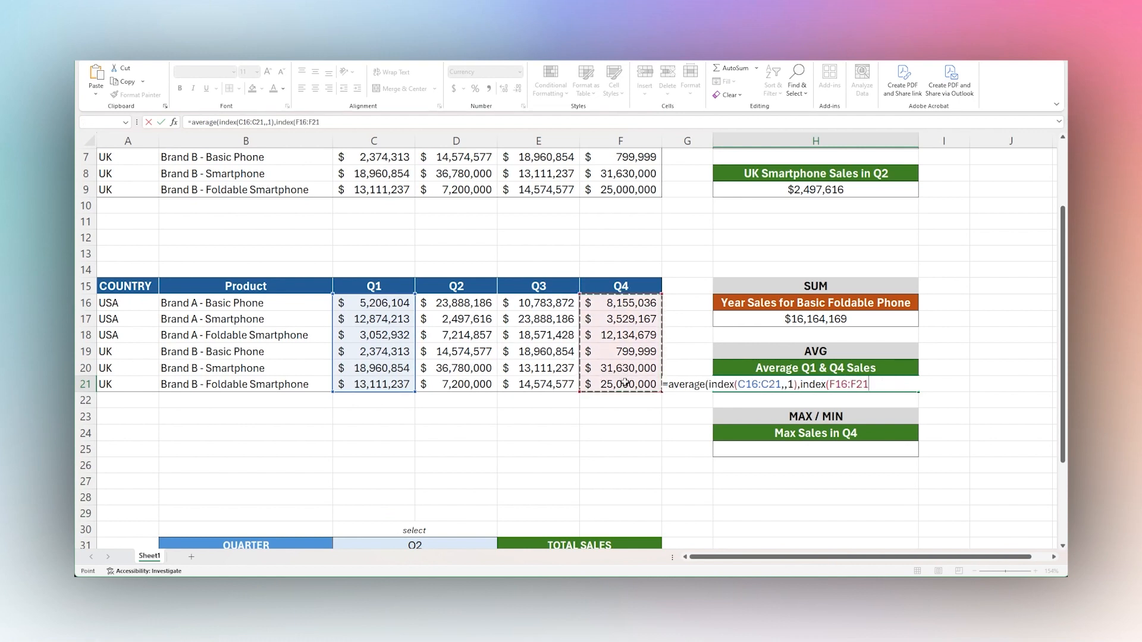
type(",,1")
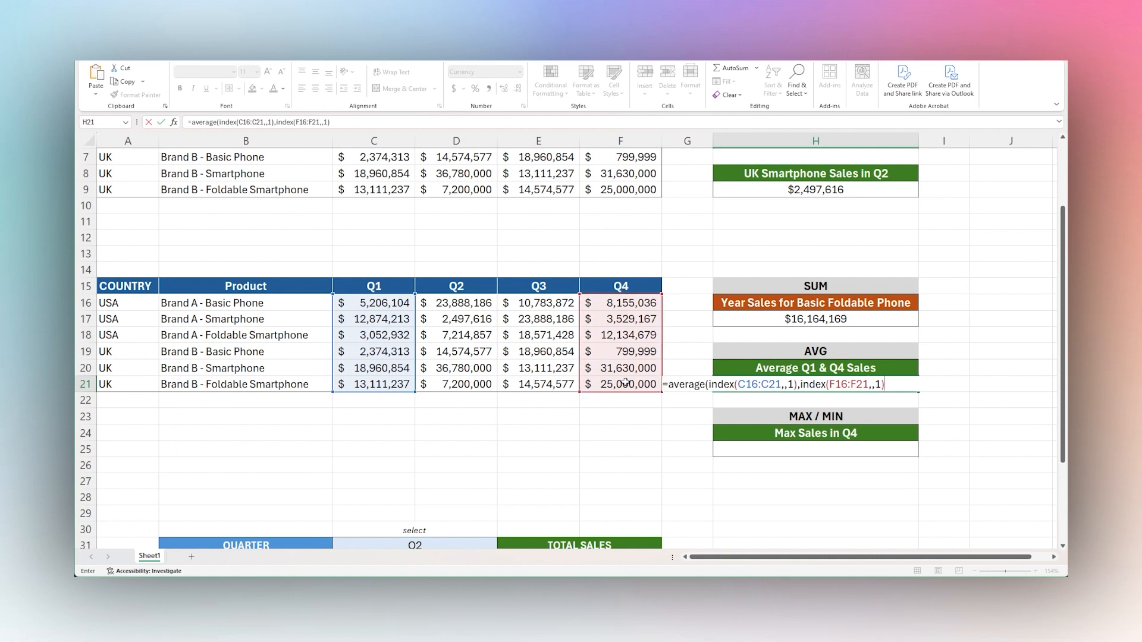
type("))")
key("Return")
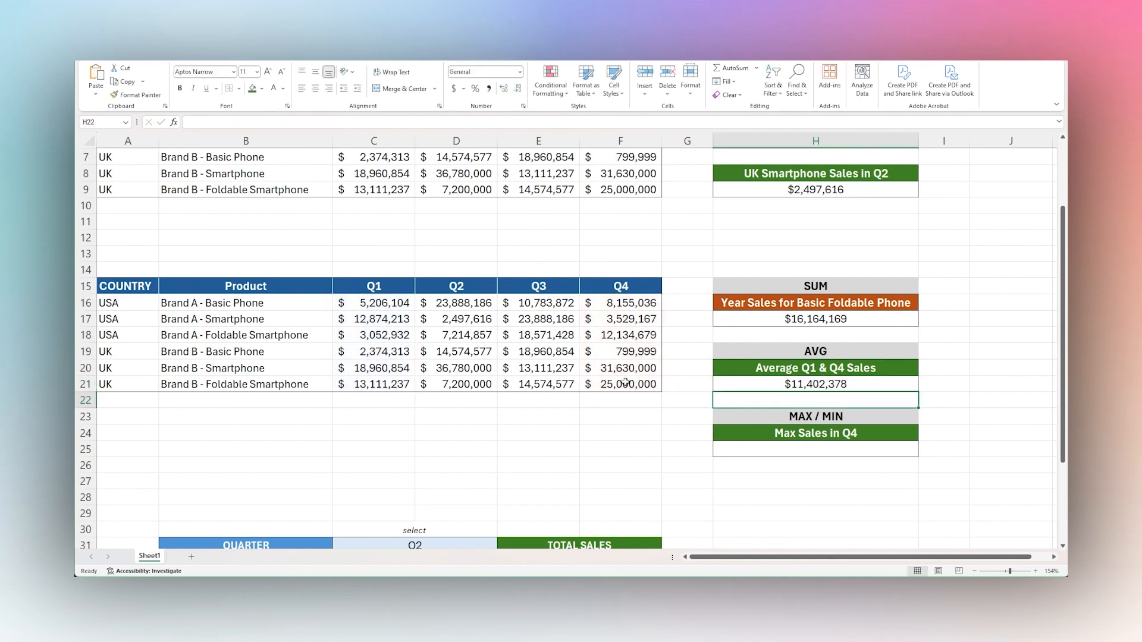
left_click(830, 385)
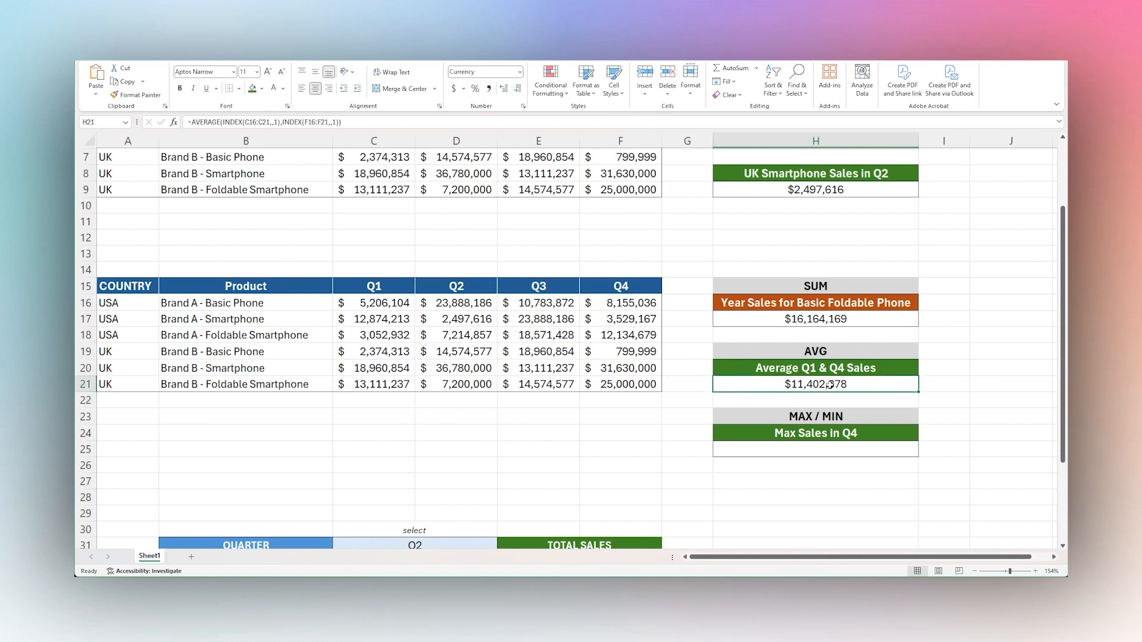
Enter =MAX(INDEX(F16:F21,,1)) in H25 for the highest Q4 sales, and check it against the Q4 column.
scroll(829, 385, "down", 1)
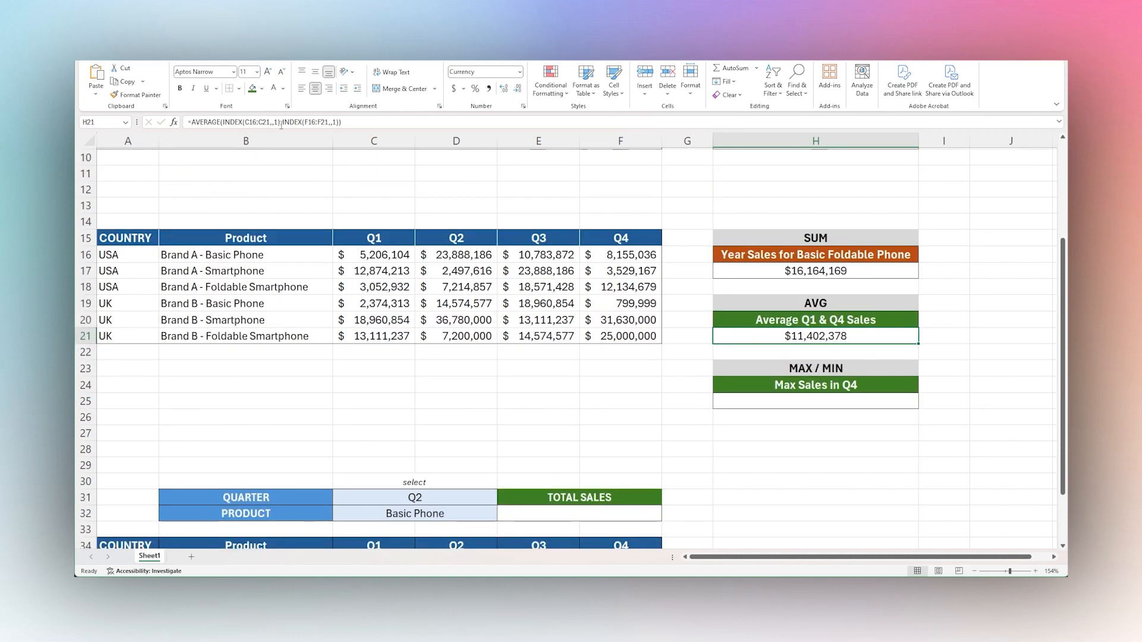
left_click(824, 402)
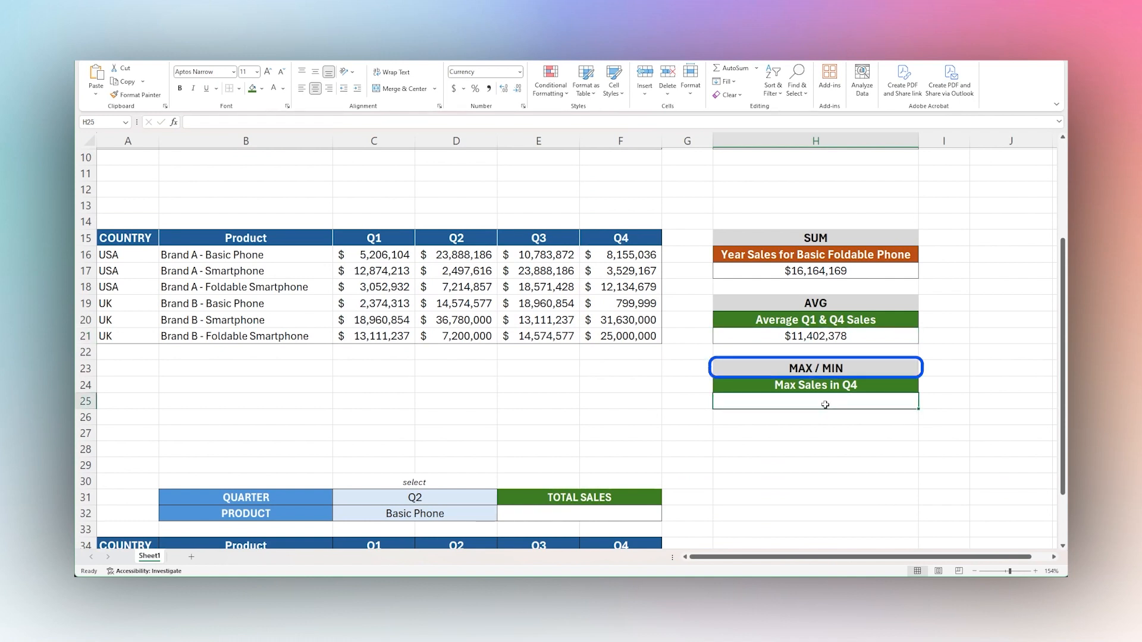
type("=max(")
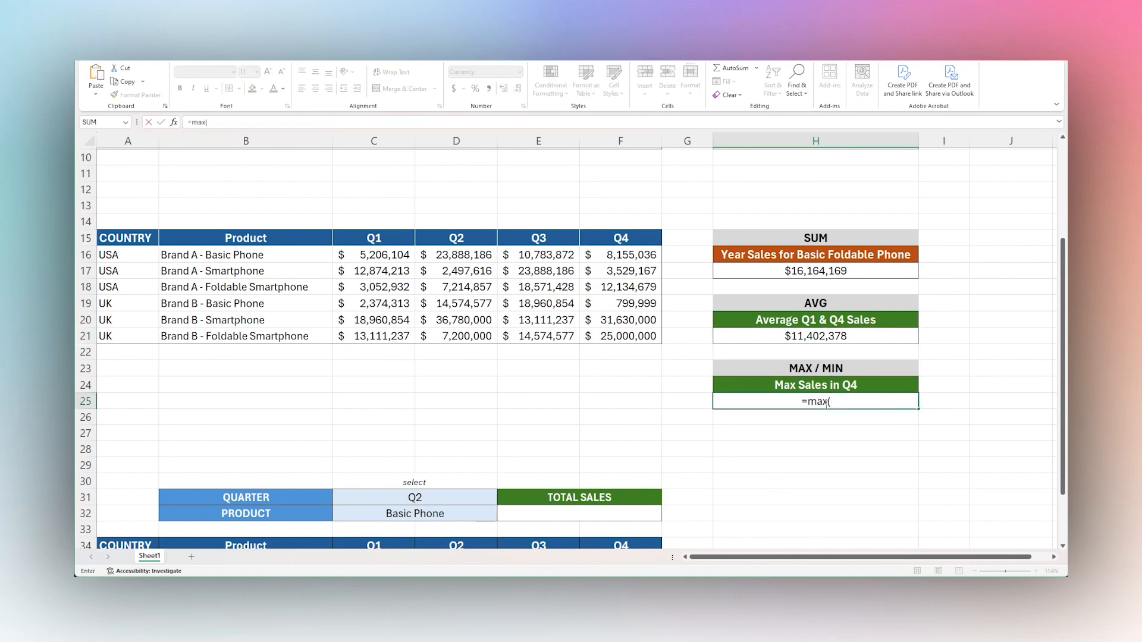
type("index(")
left_click_drag(614, 256, 615, 334)
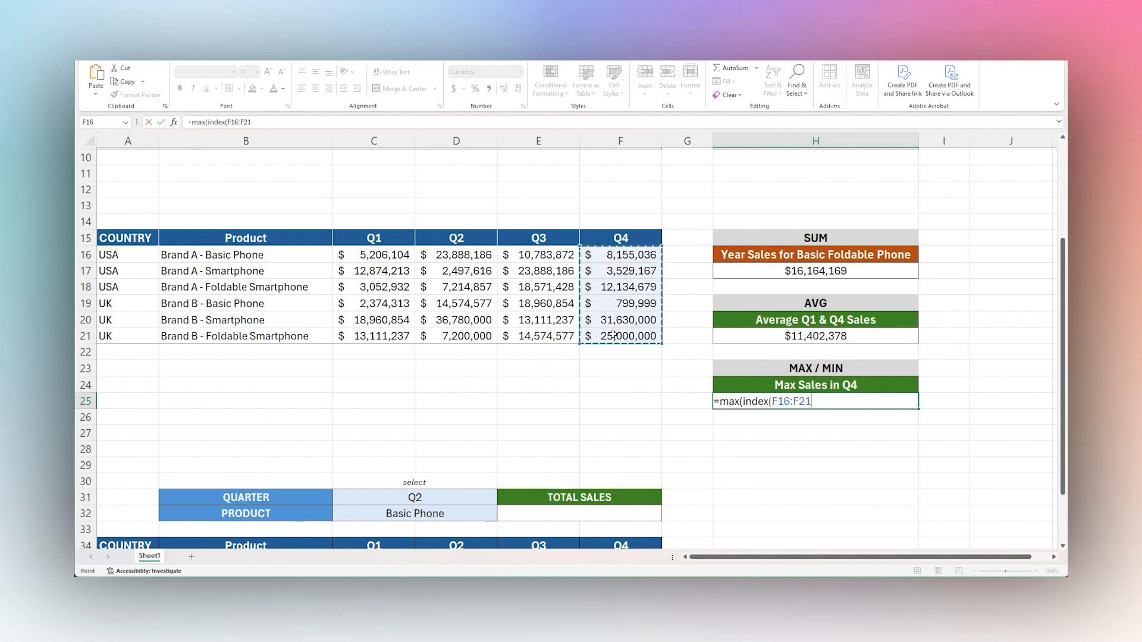
type(",,1")
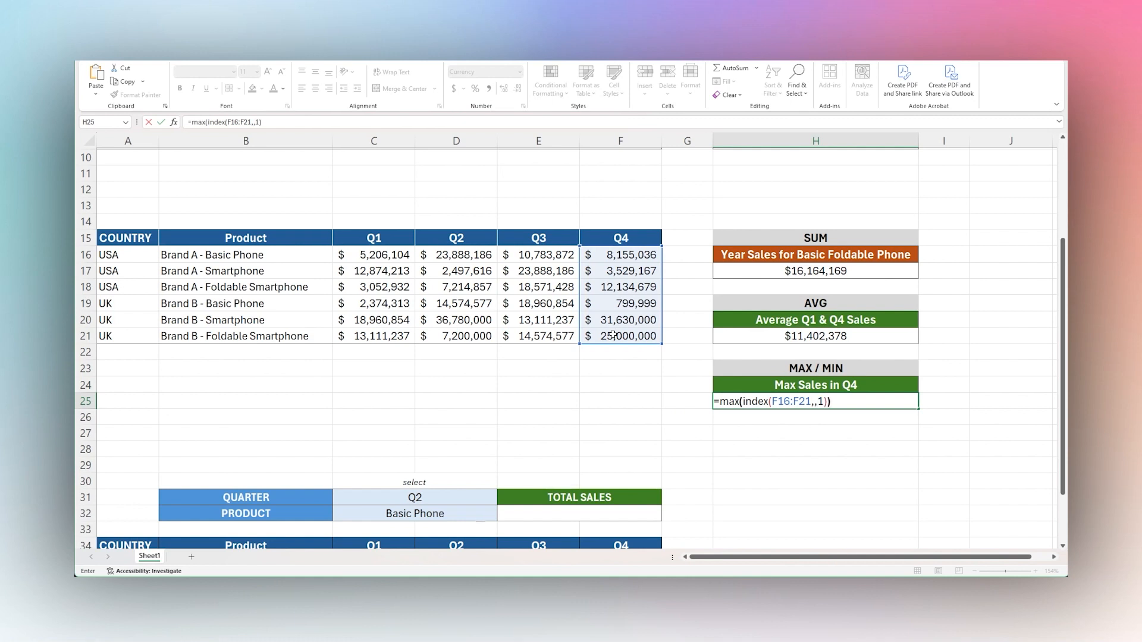
key("Return")
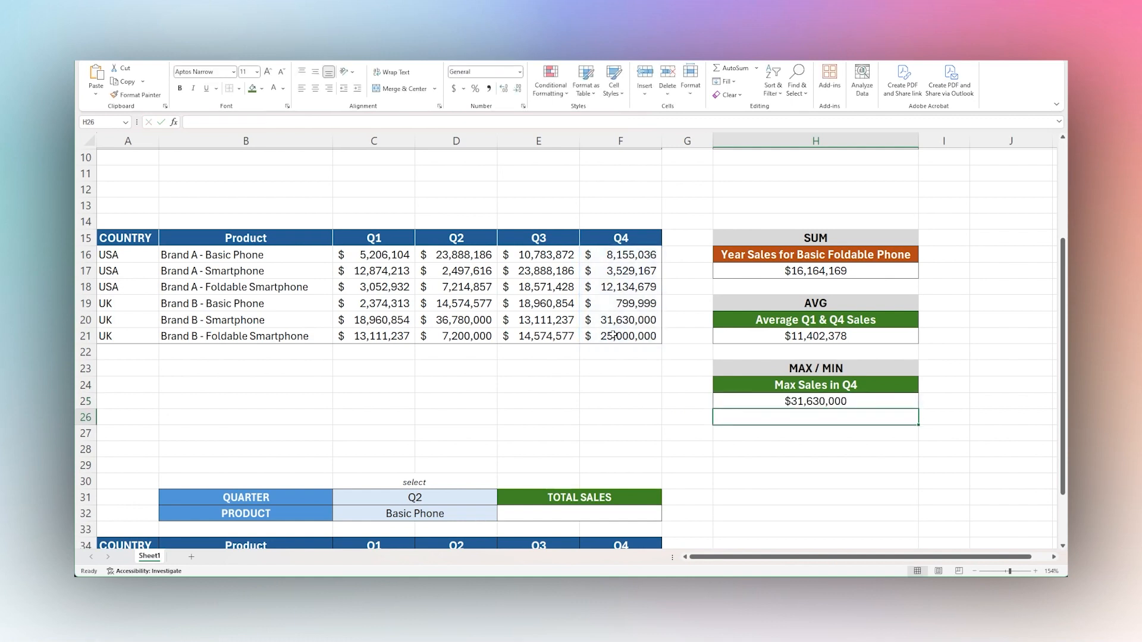
left_click(814, 395)
left_click_drag(616, 254, 616, 335)
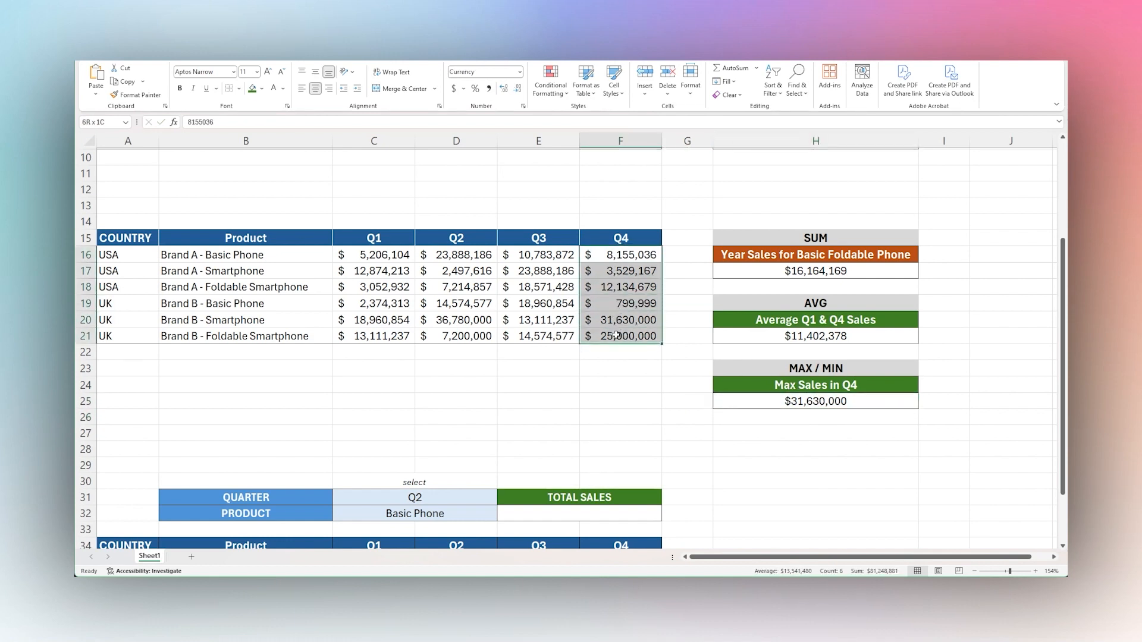
Replace MAX with MIN in H25's formula and compare the result with the UK basic phone's Q4 sales in F19.
left_click(795, 402)
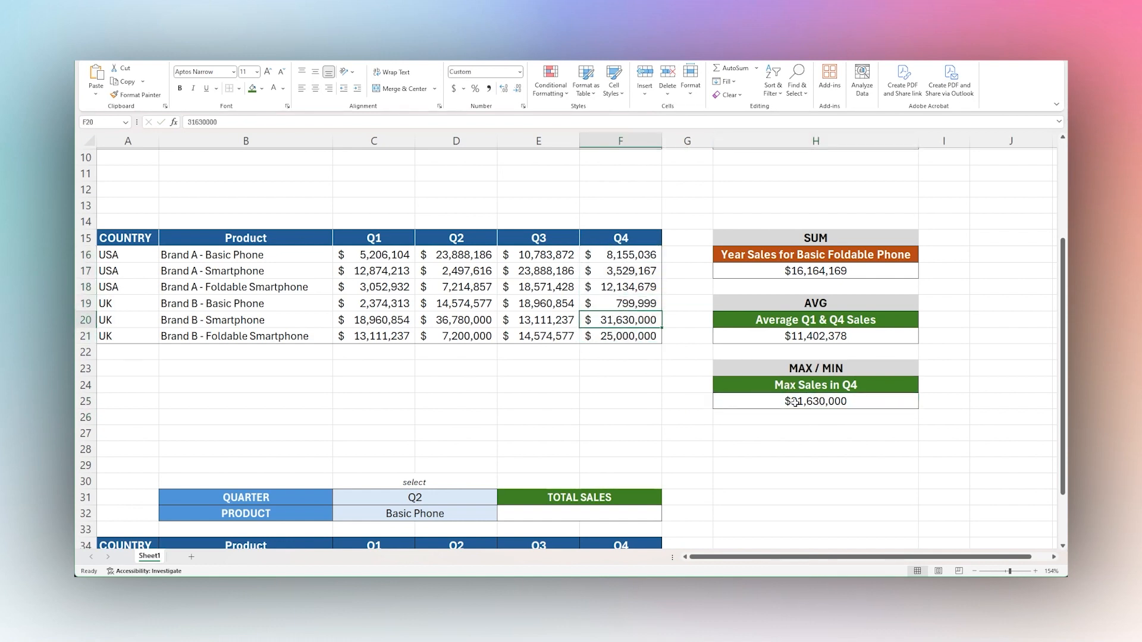
left_click(207, 123)
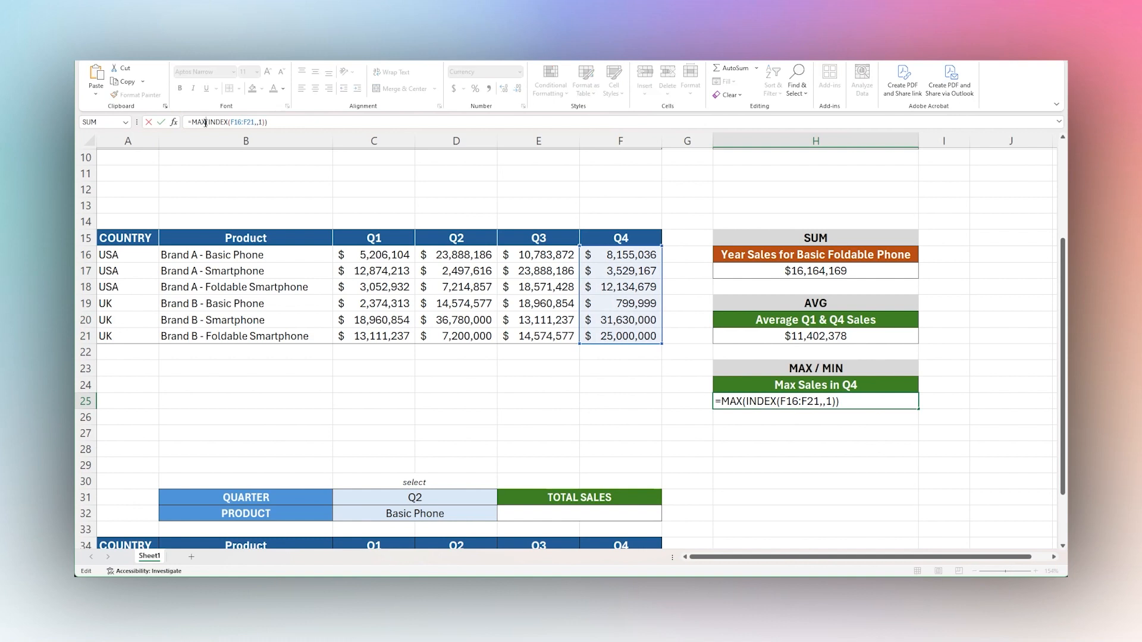
key("BackSpace")
key("BackSpace")
key("BackSpace")
type("MIN")
key("Return")
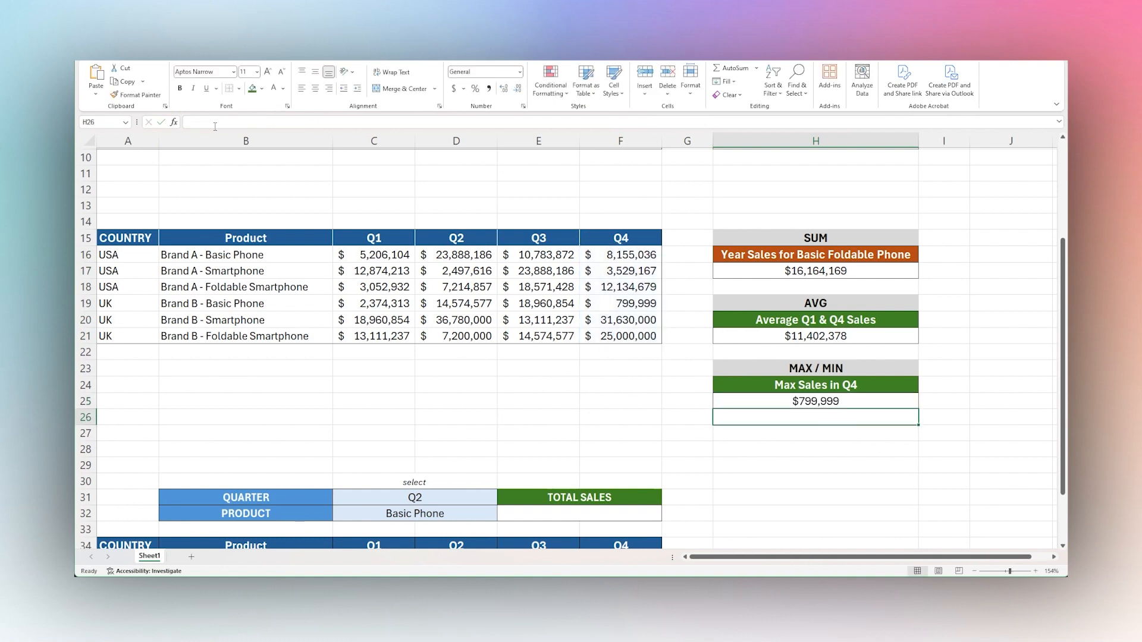
left_click(824, 401)
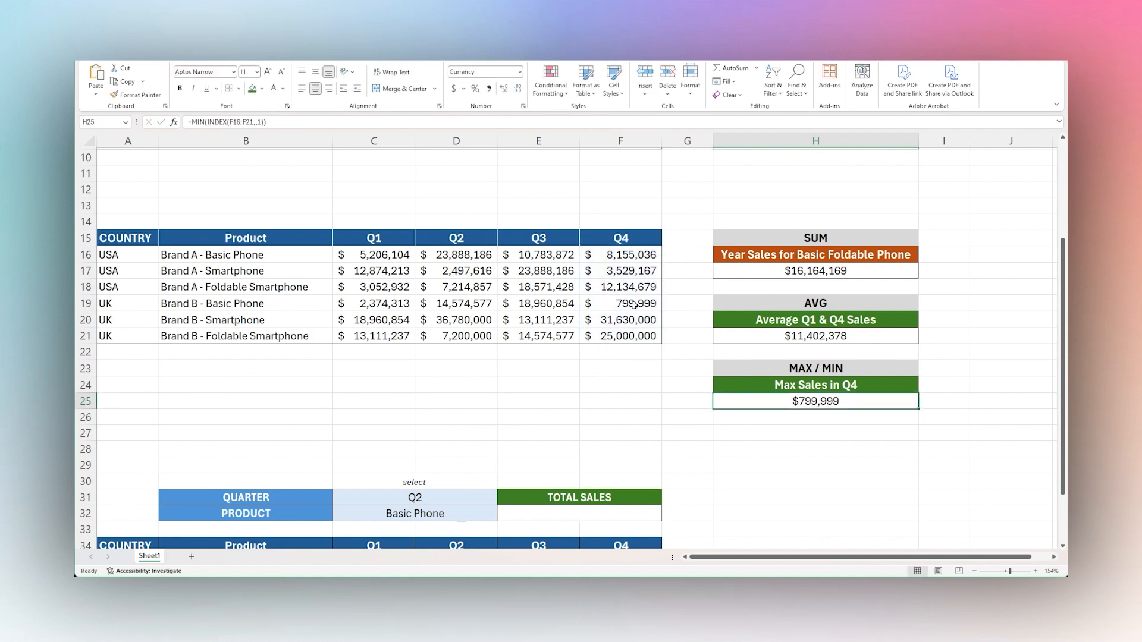
left_click(634, 304)
Look over the quarter and product selection area and its USA sales table in rows 30 to 37.
scroll(705, 333, "down", 3)
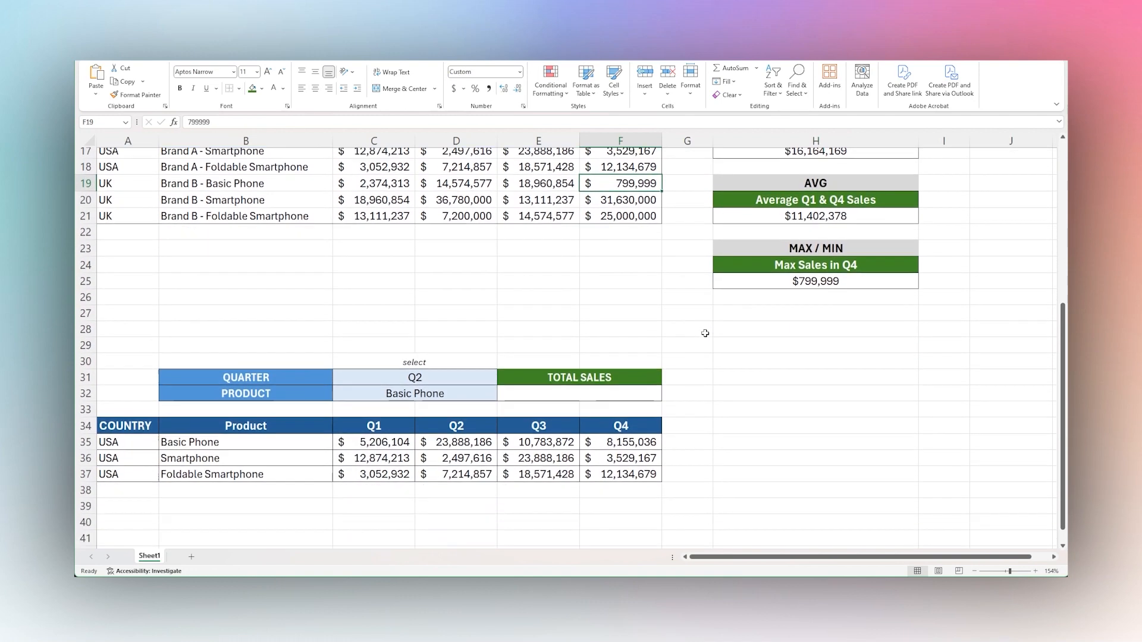
scroll(705, 333, "down", 3)
scroll(705, 333, "up", 1)
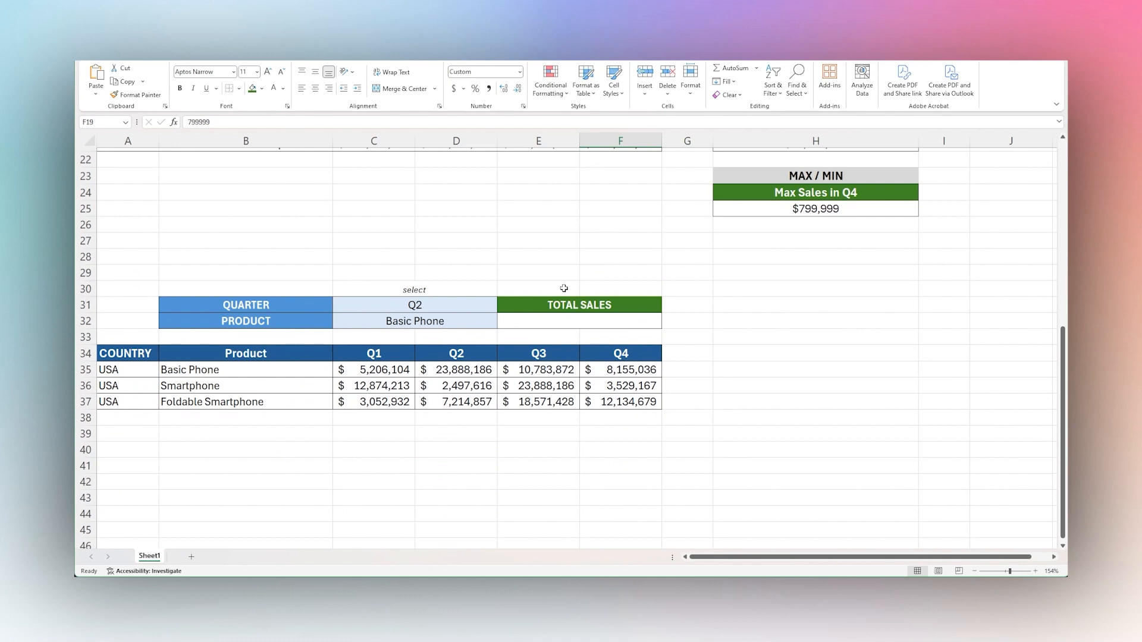
scroll(744, 331, "up", 1)
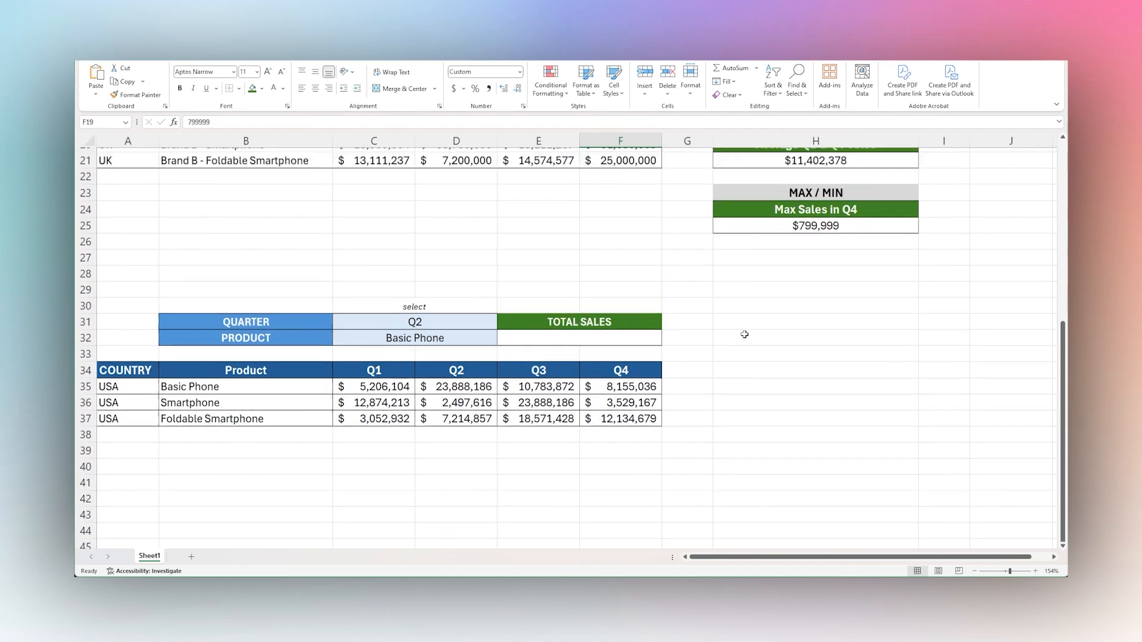
scroll(745, 338, "down", 1)
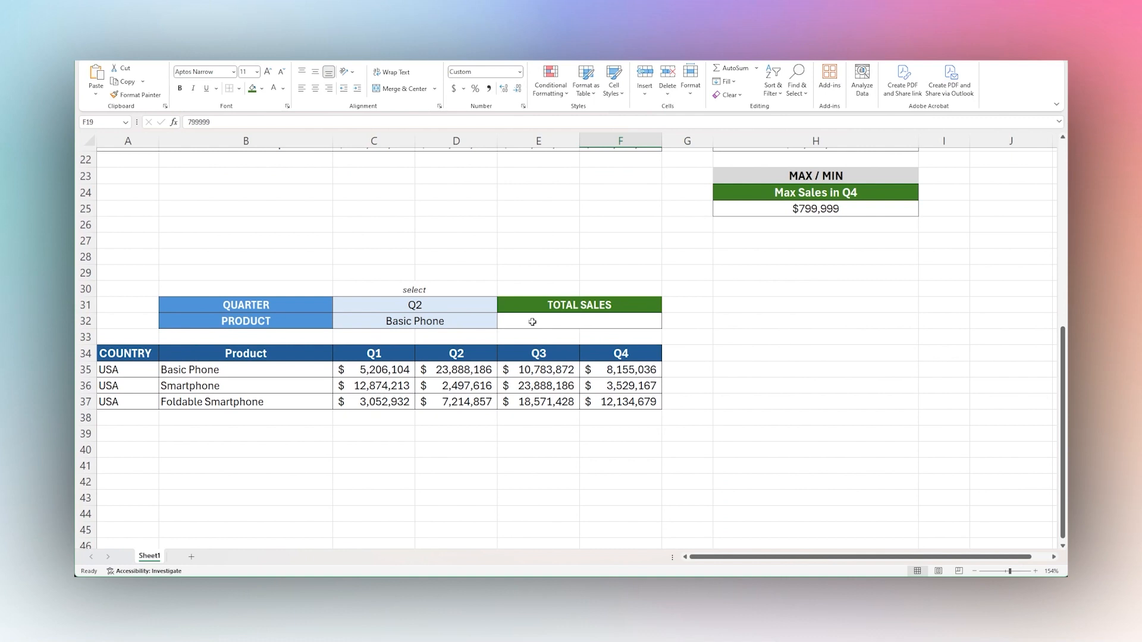
Examine the quarter selection in C31, the quarter headers in row 34 and the product selection in C32.
left_click(441, 304)
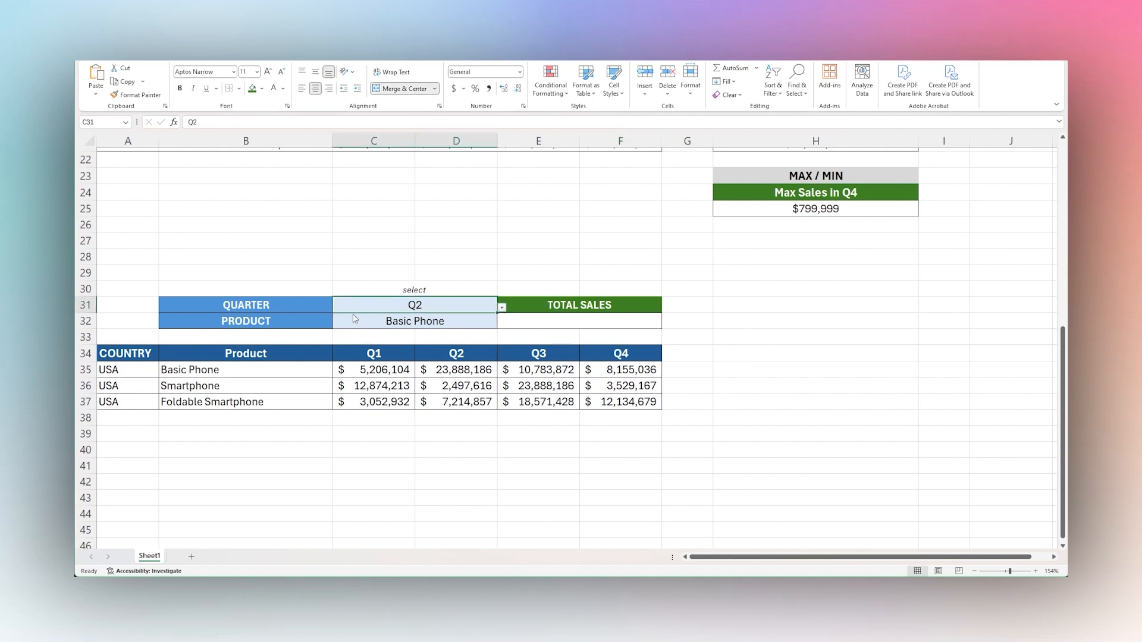
left_click(382, 359)
key("Right")
key("Right")
key("Right")
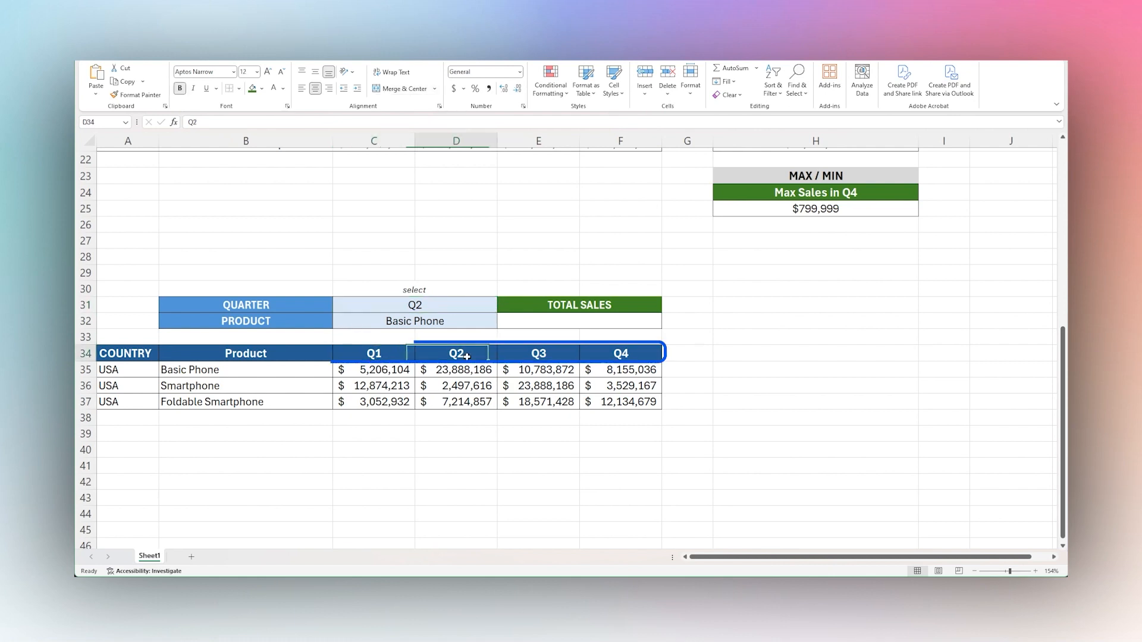
left_click(435, 326)
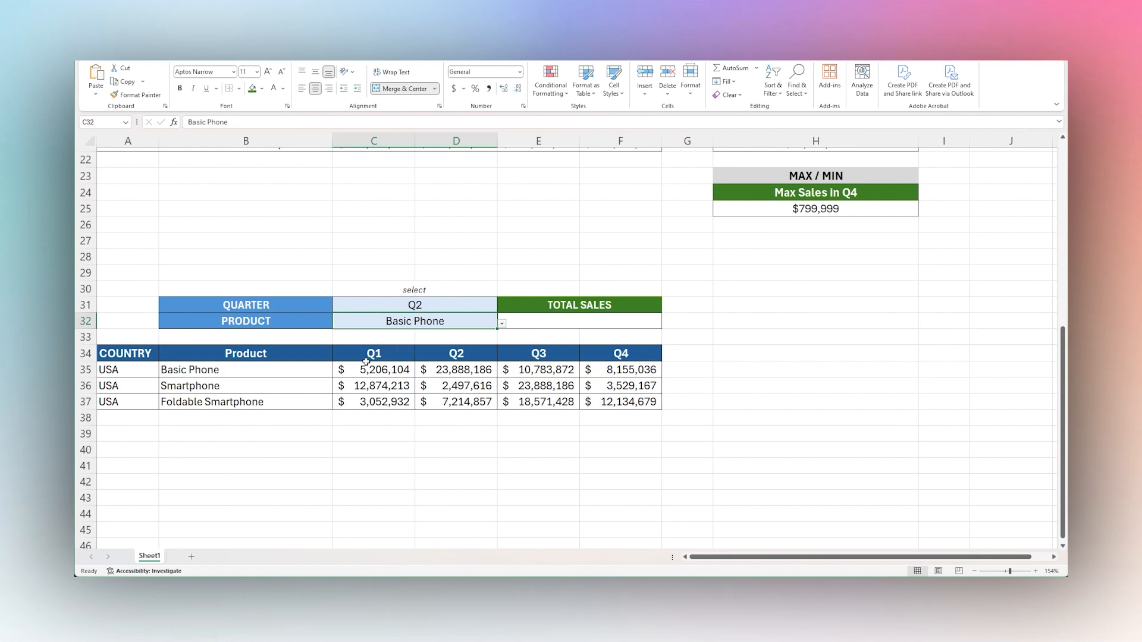
left_click(563, 327)
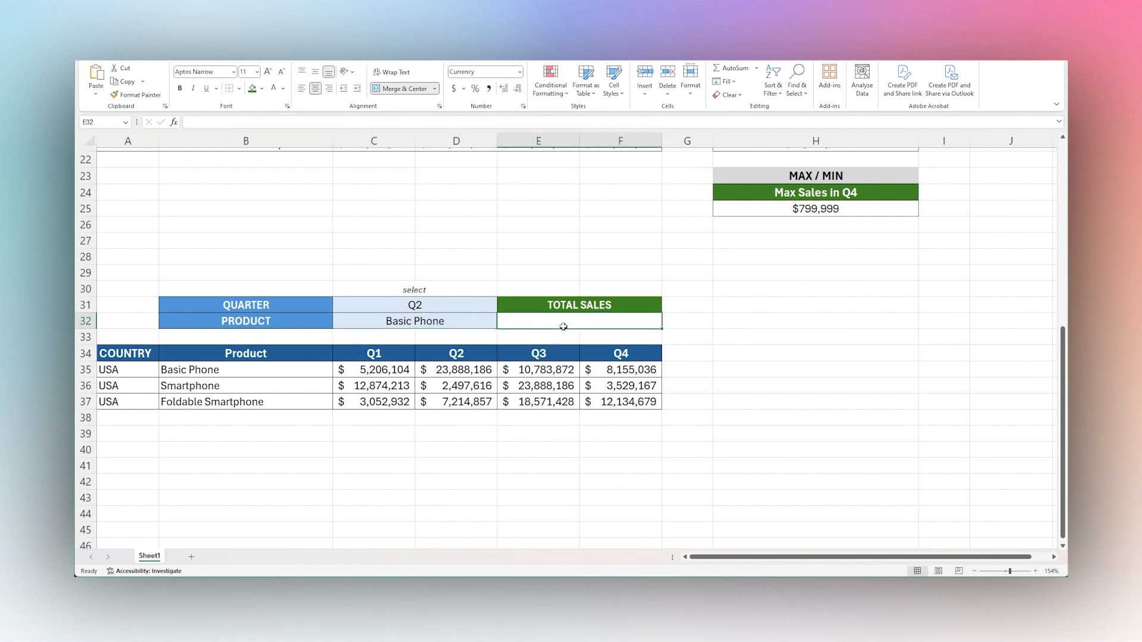
type("=index(")
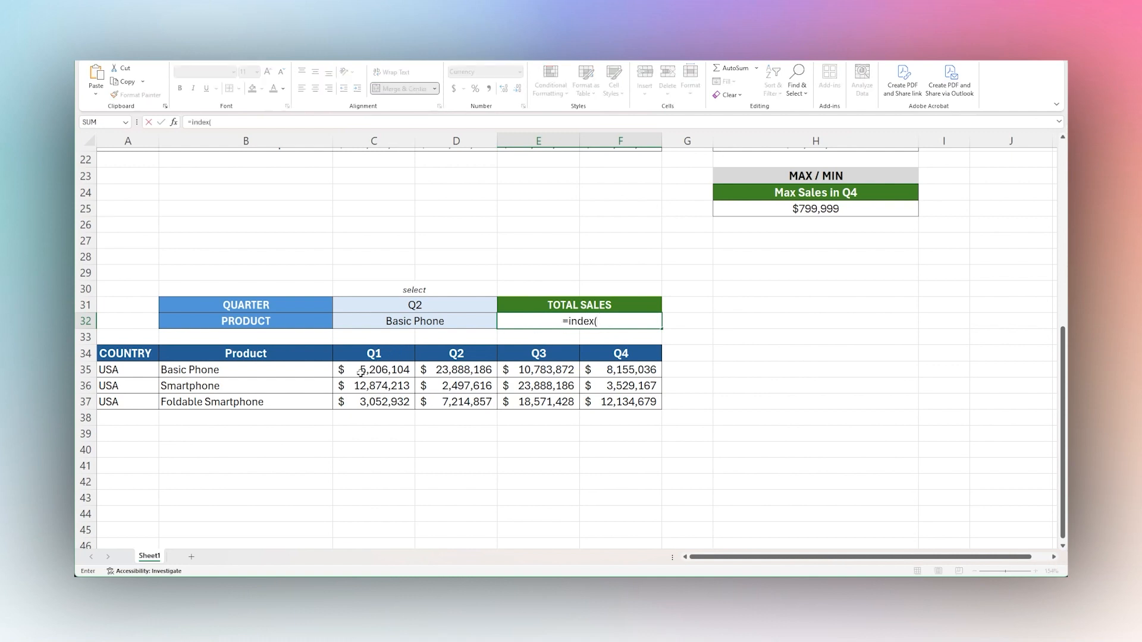
left_click_drag(364, 372, 609, 403)
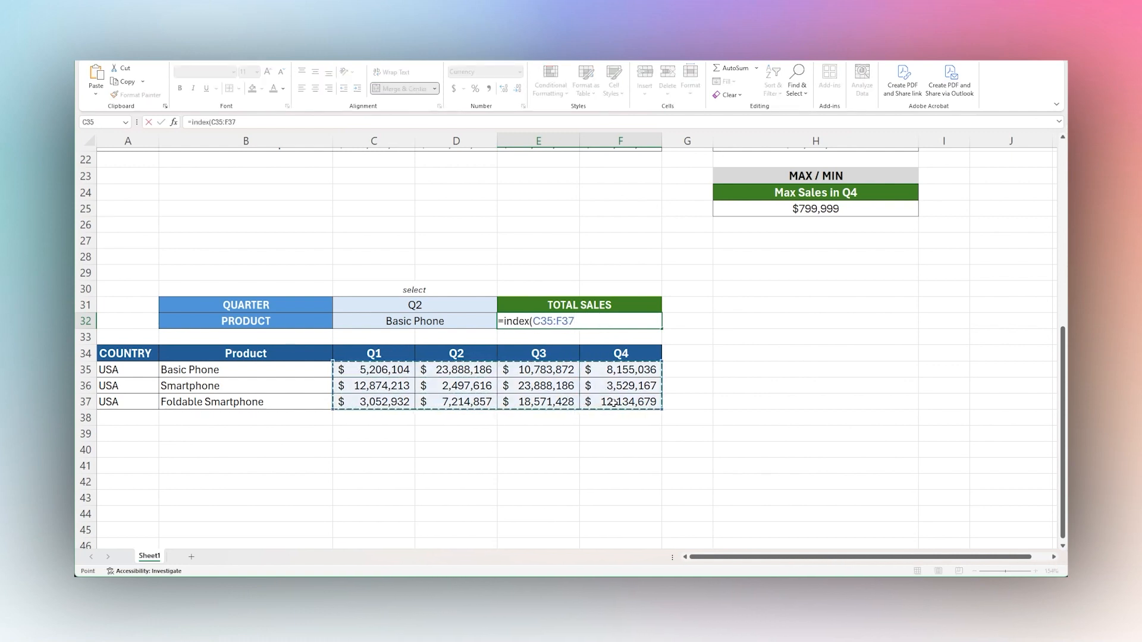
type(",")
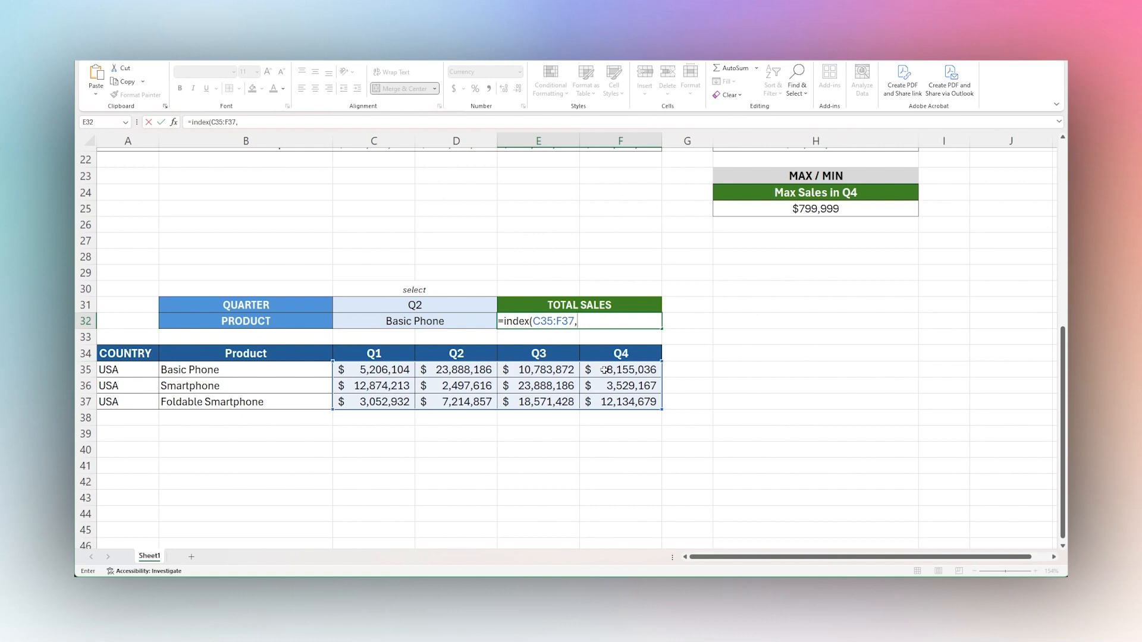
key("shift+Home")
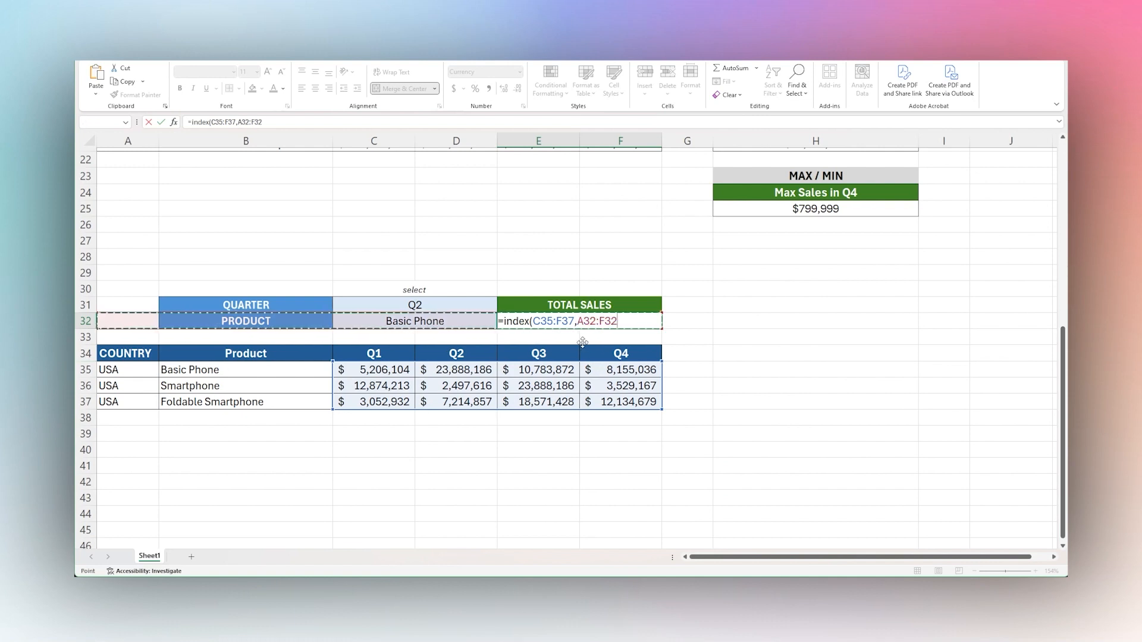
key("Escape")
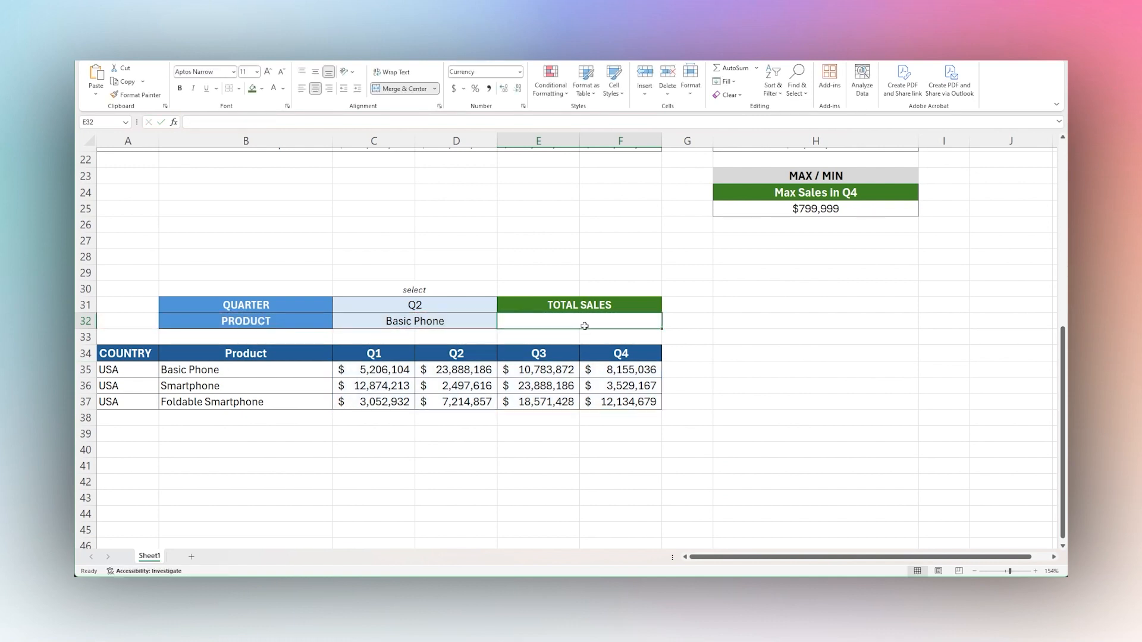
Enter =MATCH("Basic Phone",B35:B37,) in the Total Sales cell E32 to find the product's row position.
type("=match(")
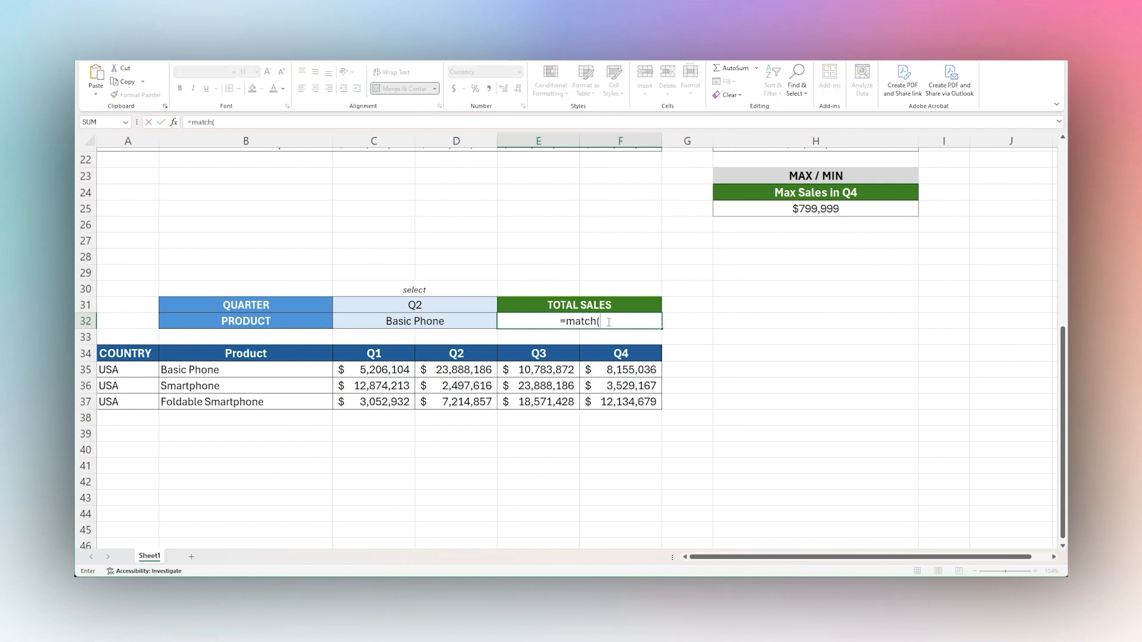
type("\"Basic Phone\",")
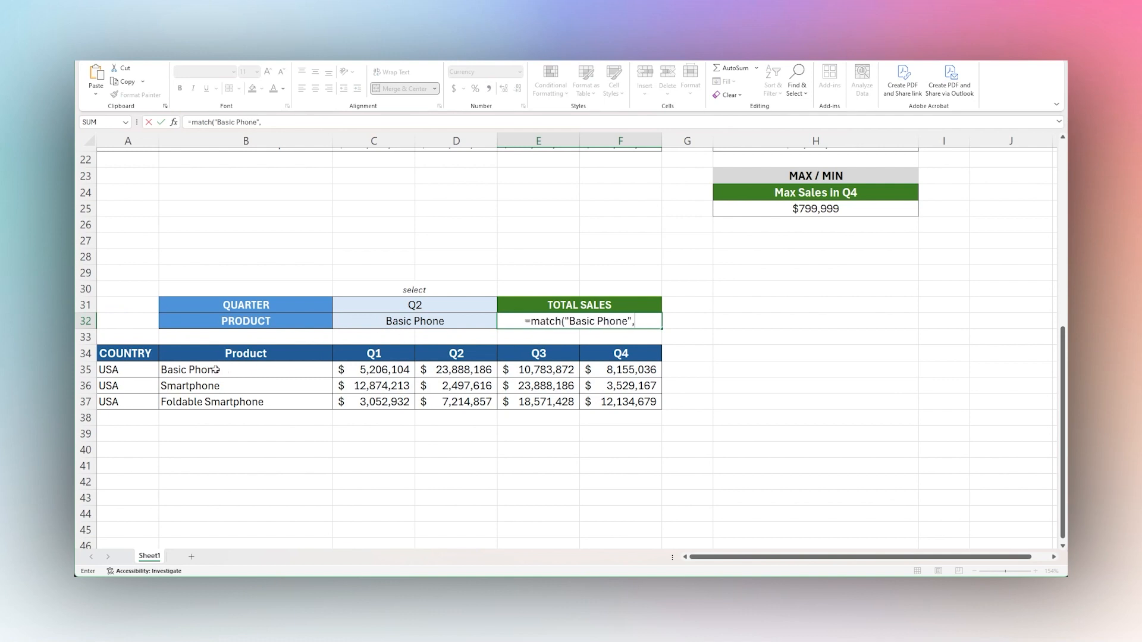
left_click_drag(216, 369, 212, 398)
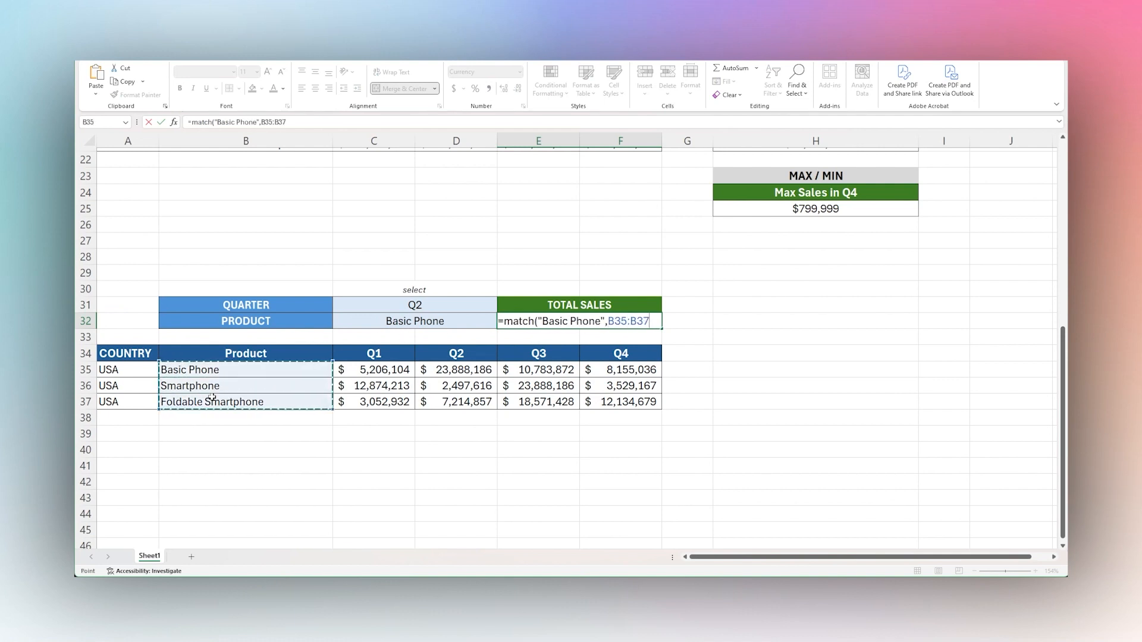
type(",")
key("Return")
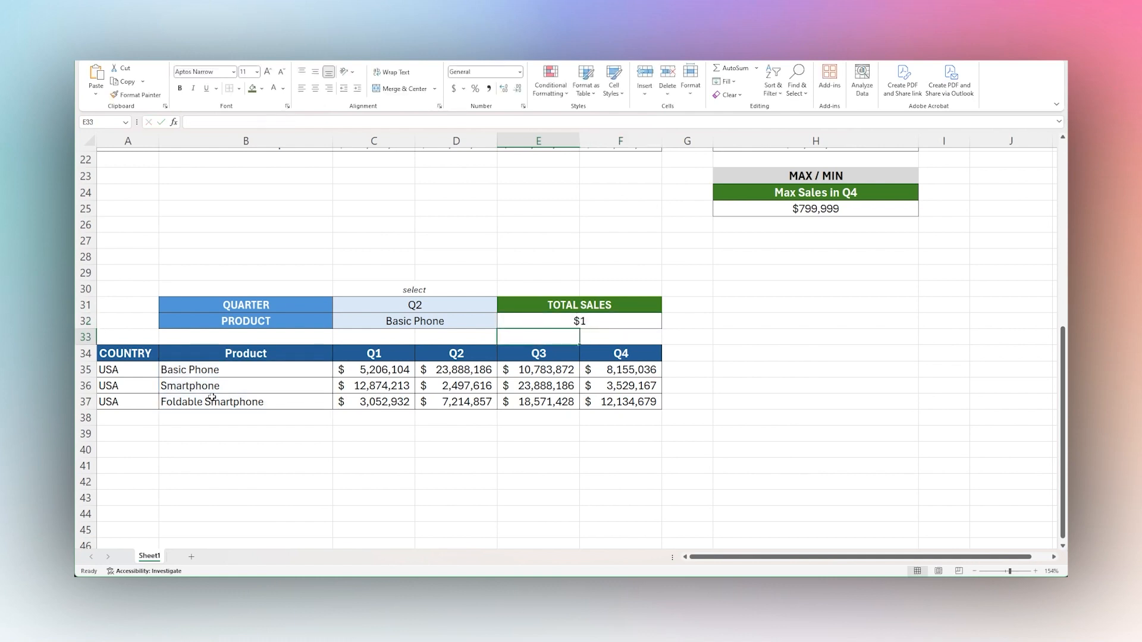
Wrap E32's MATCH in an INDEX over C35:F37 as the row argument, and give the MATCH an exact match type of 0.
left_click(593, 326)
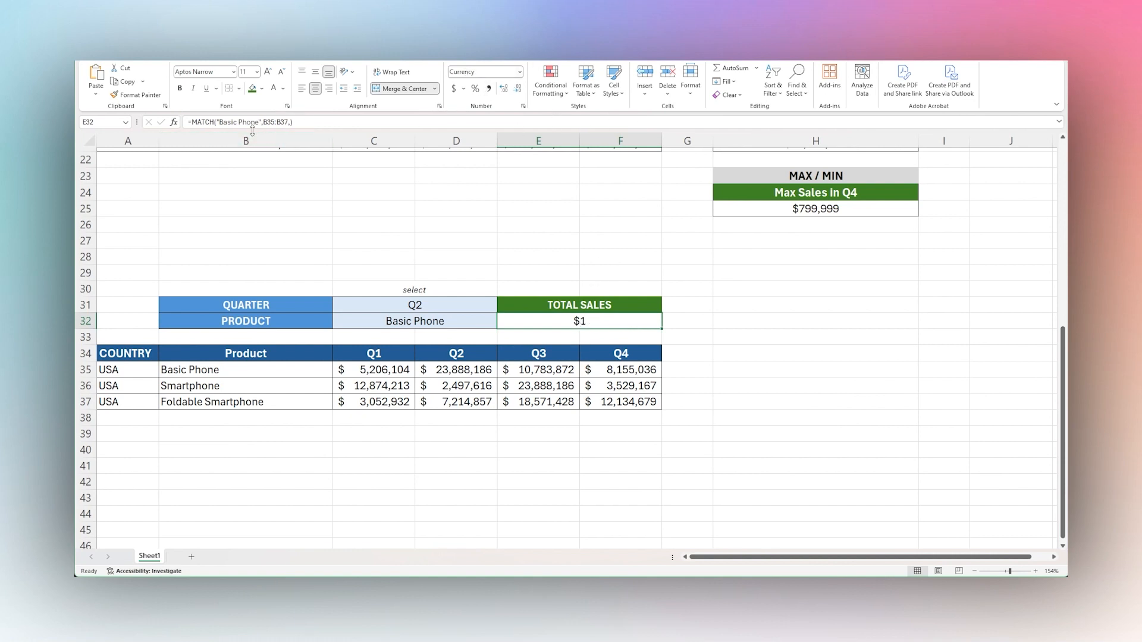
left_click(191, 122)
type("index")
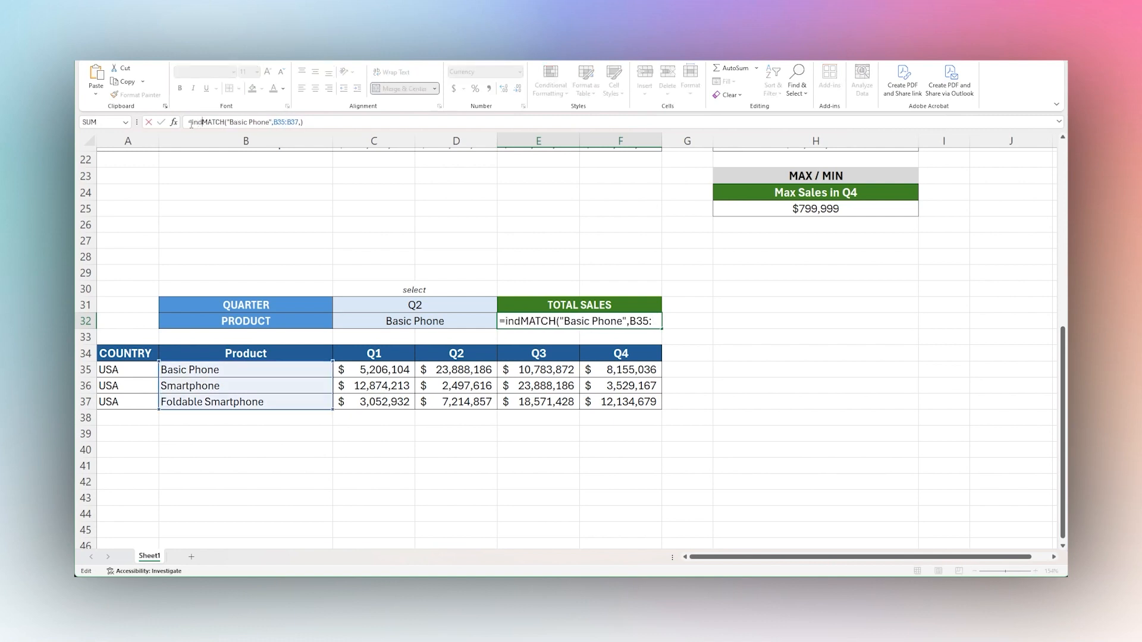
type("(,")
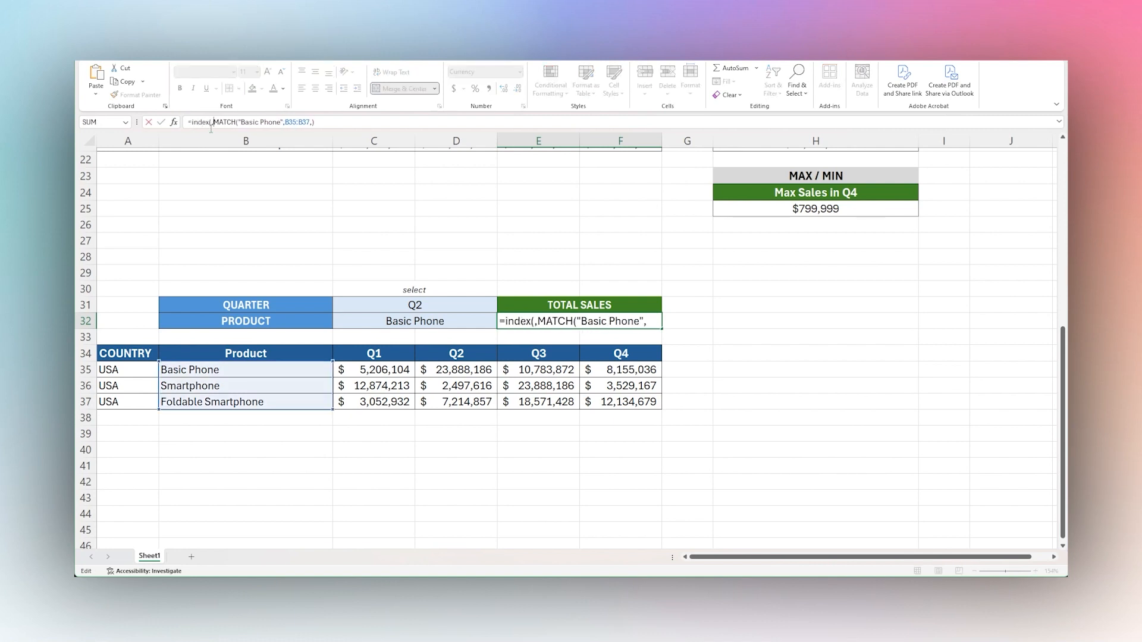
left_click_drag(375, 371, 593, 400)
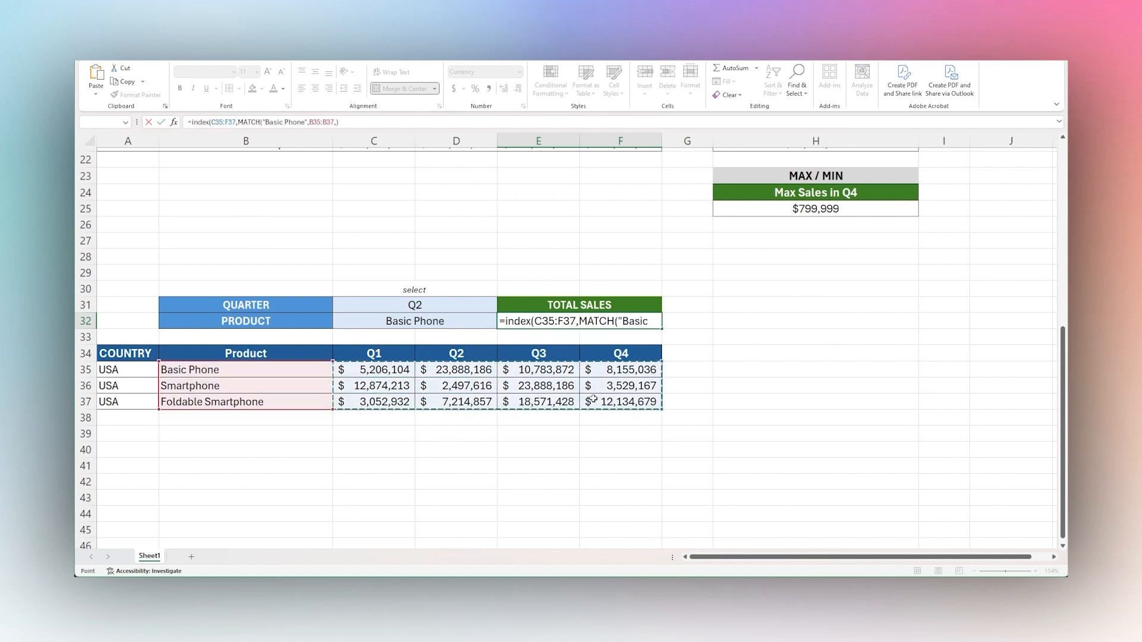
left_click(347, 122)
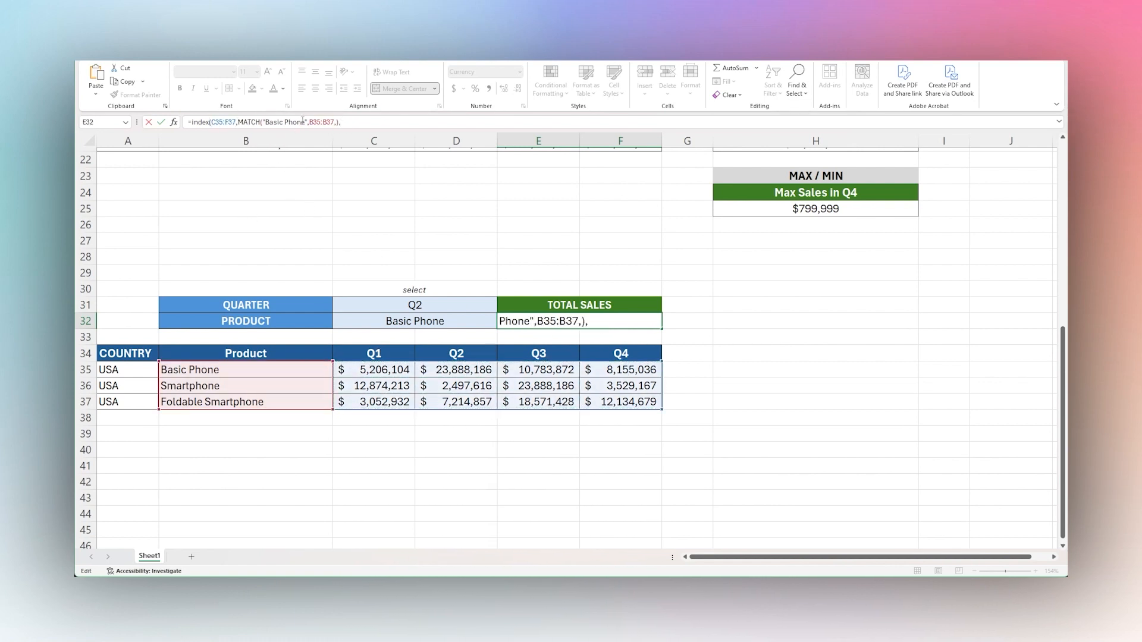
type("0")
left_click_drag(238, 122, 344, 122)
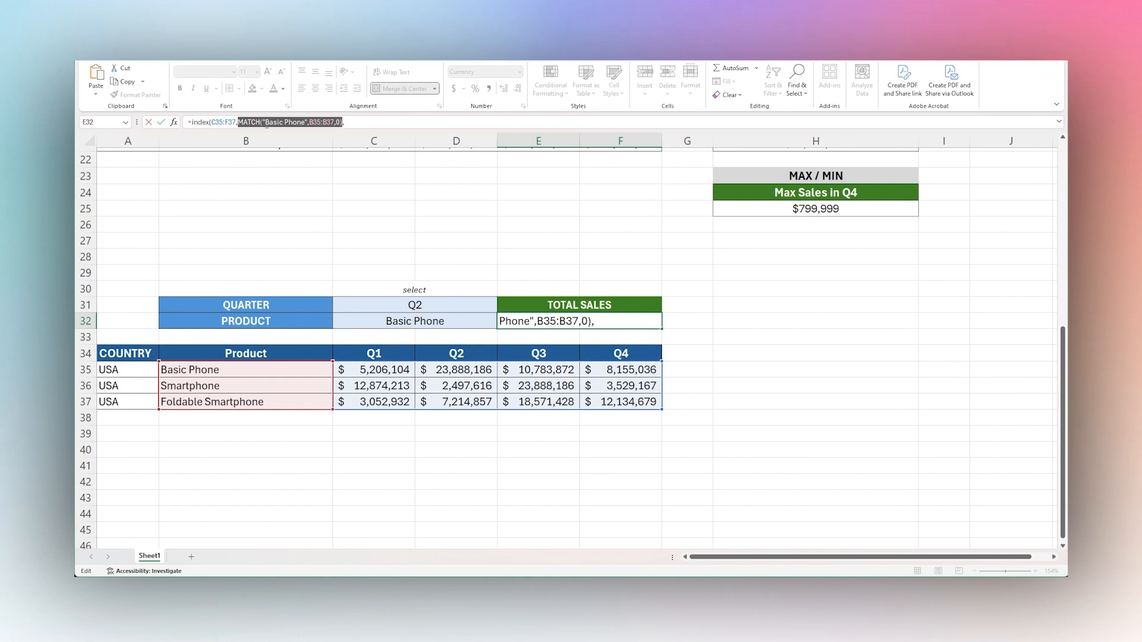
Complete E32's INDEX formula with MATCH("Q2",C34:F34,0) as the column argument.
left_click(354, 122)
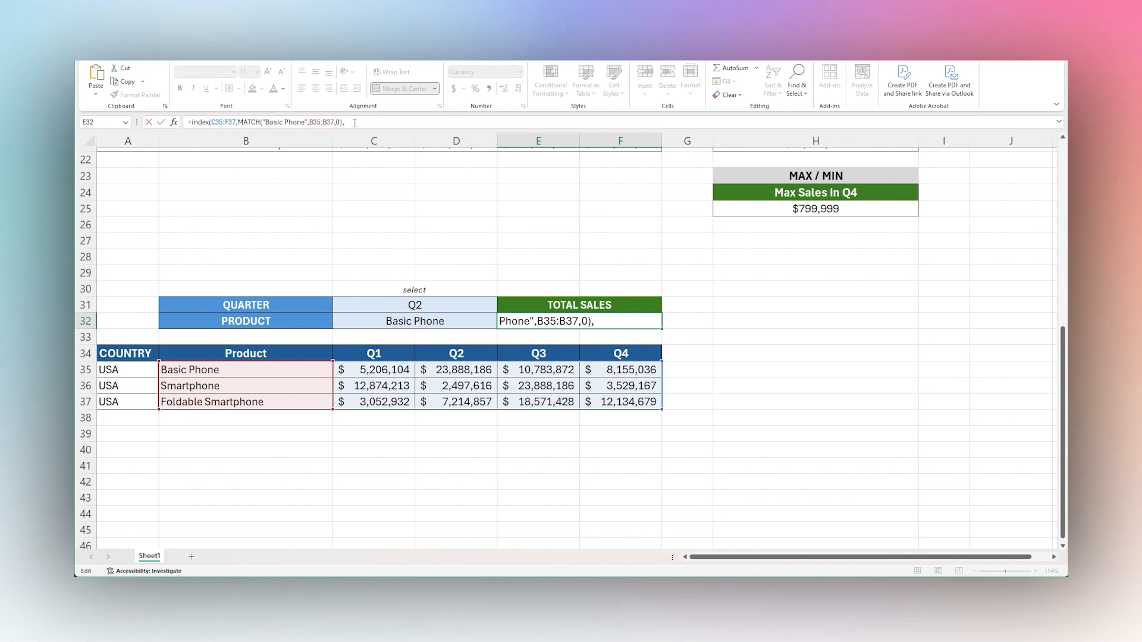
type("match(\"")
type("Q2\",")
left_click_drag(365, 354, 594, 353)
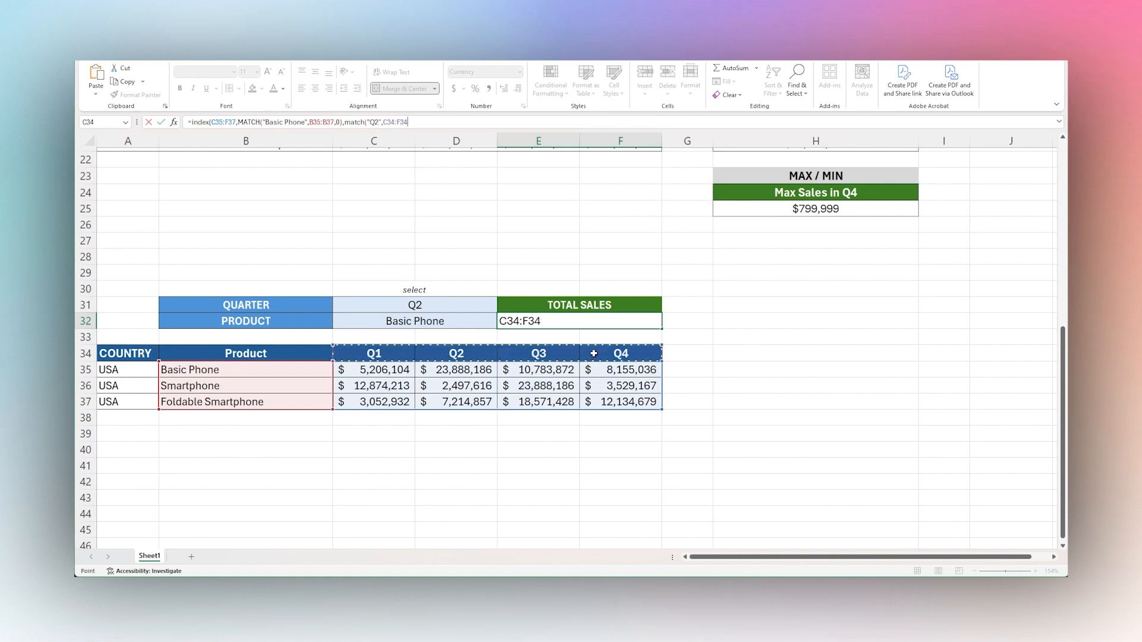
type(",0")
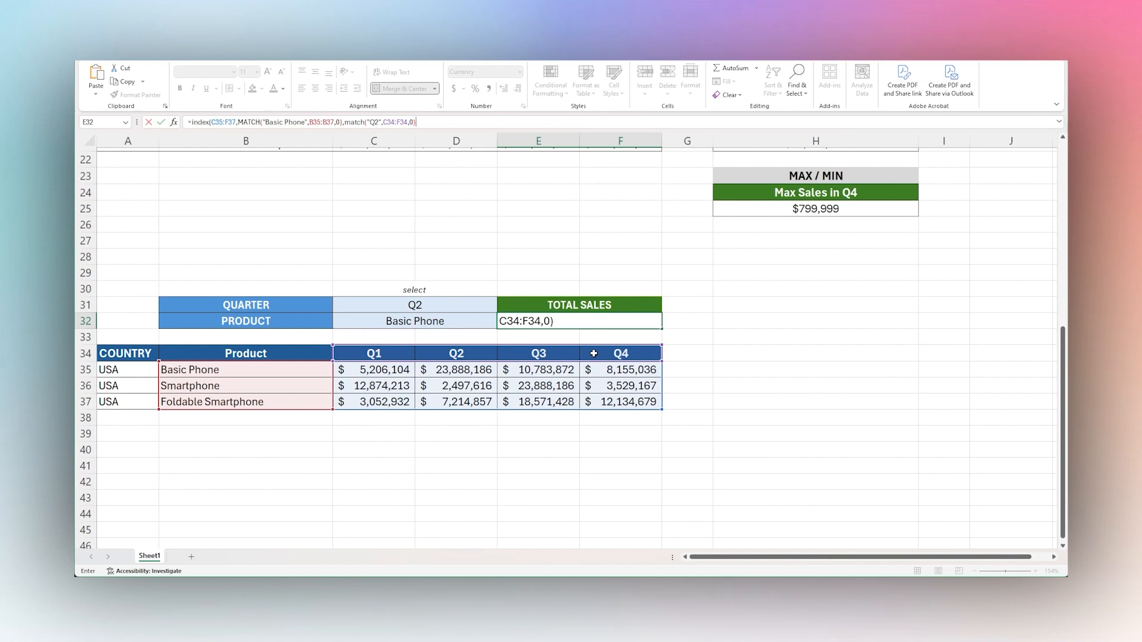
type("))")
key("Return")
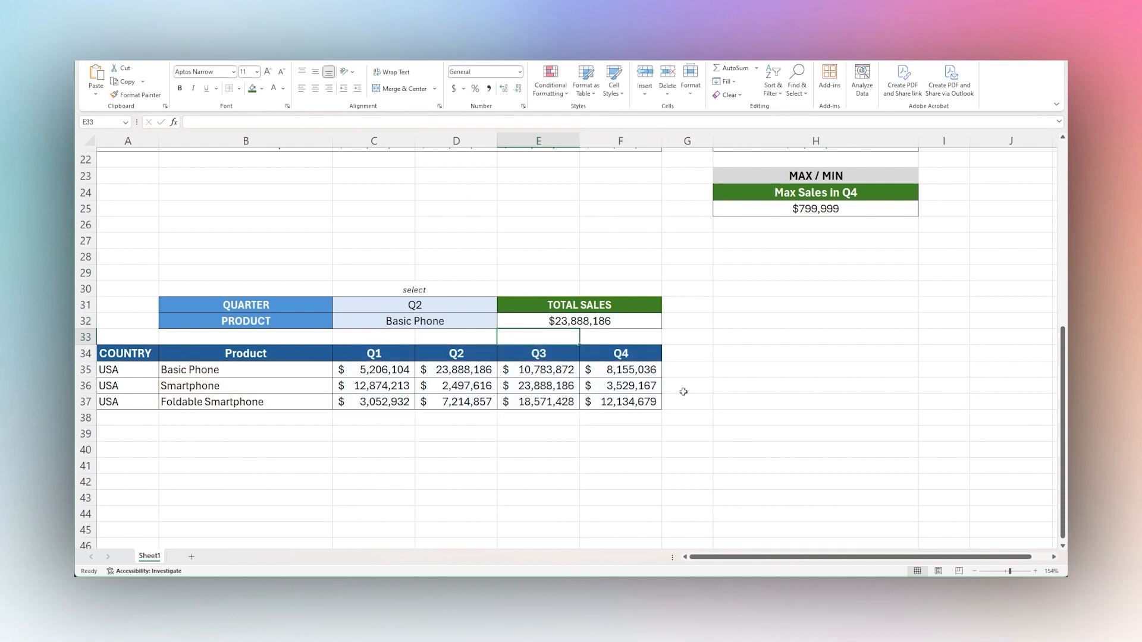
Compare E32's result with the Basic Phone sales under Q2 in D35.
left_click(579, 323)
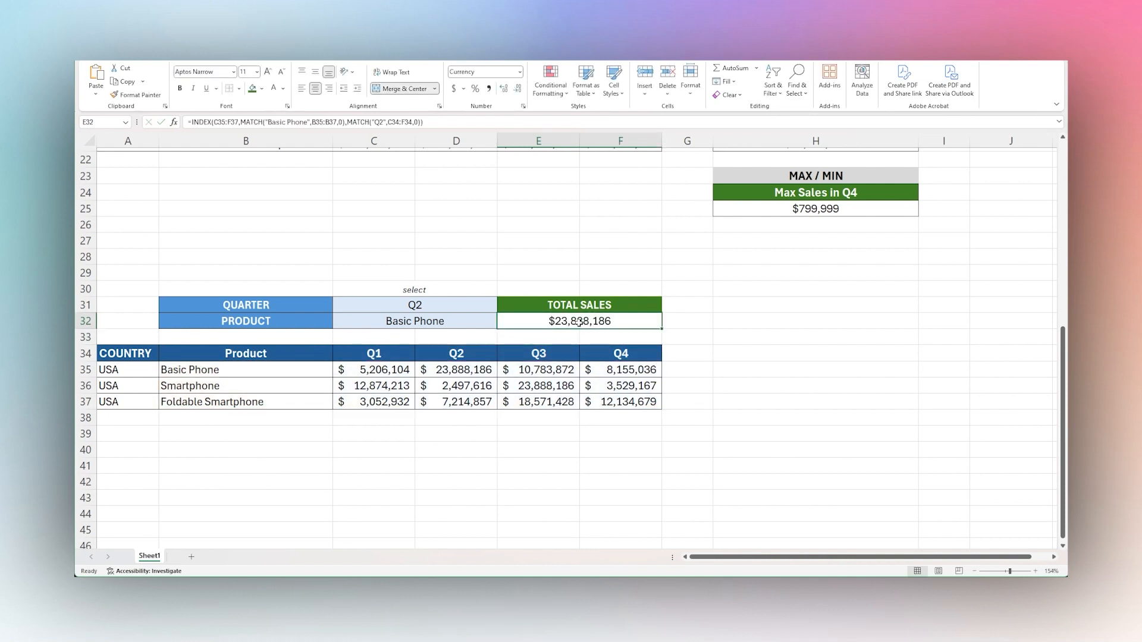
left_click(458, 369)
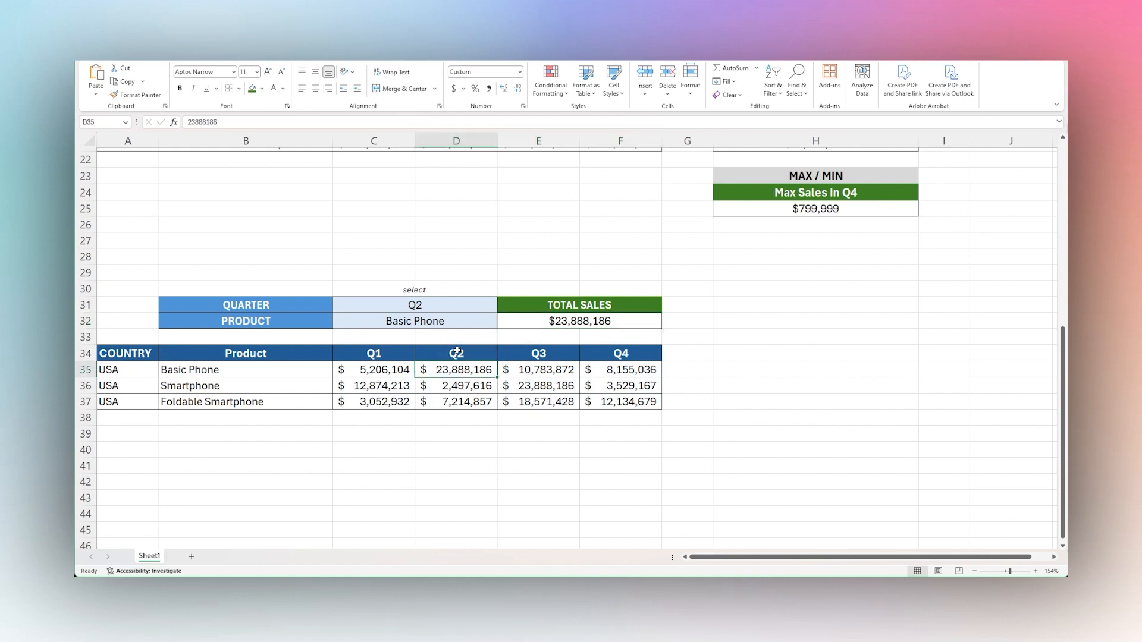
left_click(457, 353)
left_click(457, 369)
left_click(271, 369)
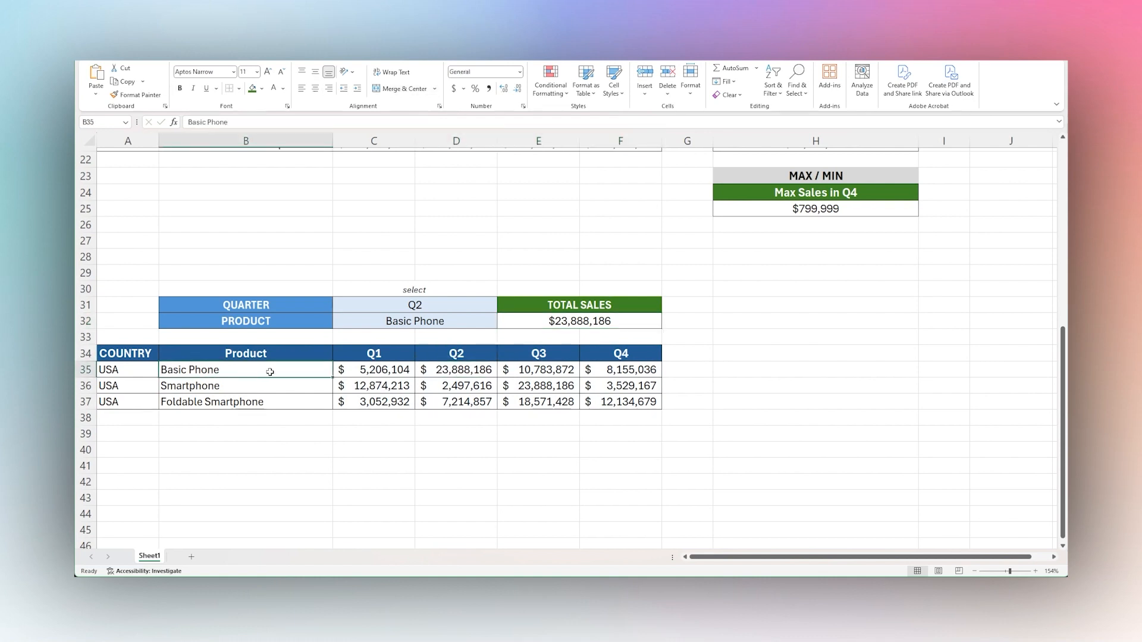
left_click(492, 371)
left_click(564, 326)
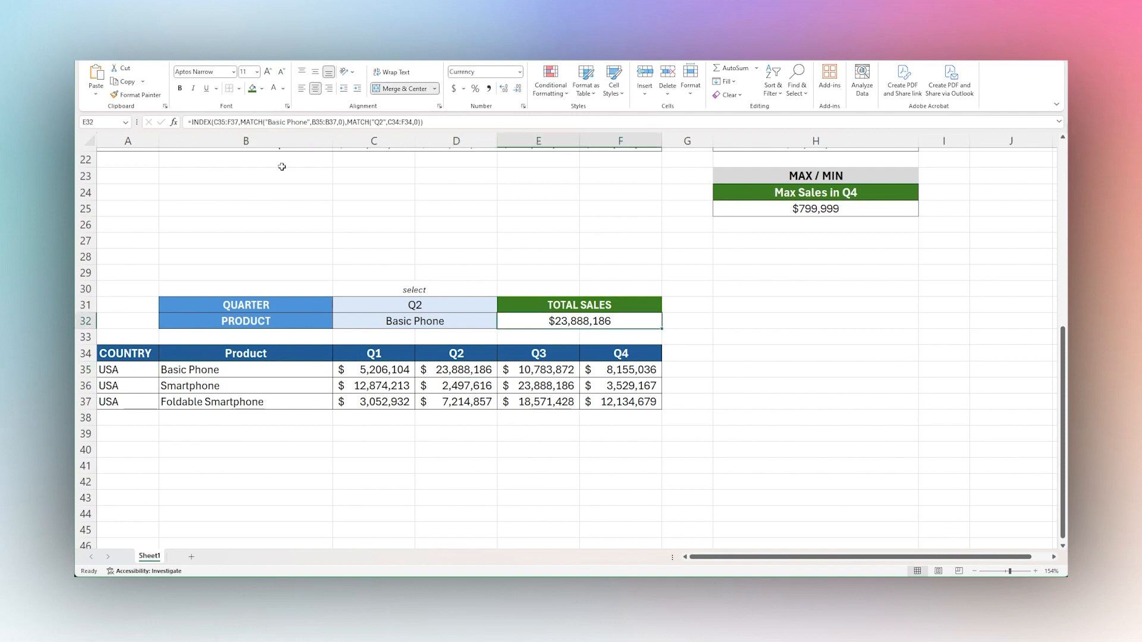
Replace "Basic Phone" with C32 and "Q2" with C31 in E32's formula so it follows the selection cells.
left_click_drag(266, 122, 308, 121)
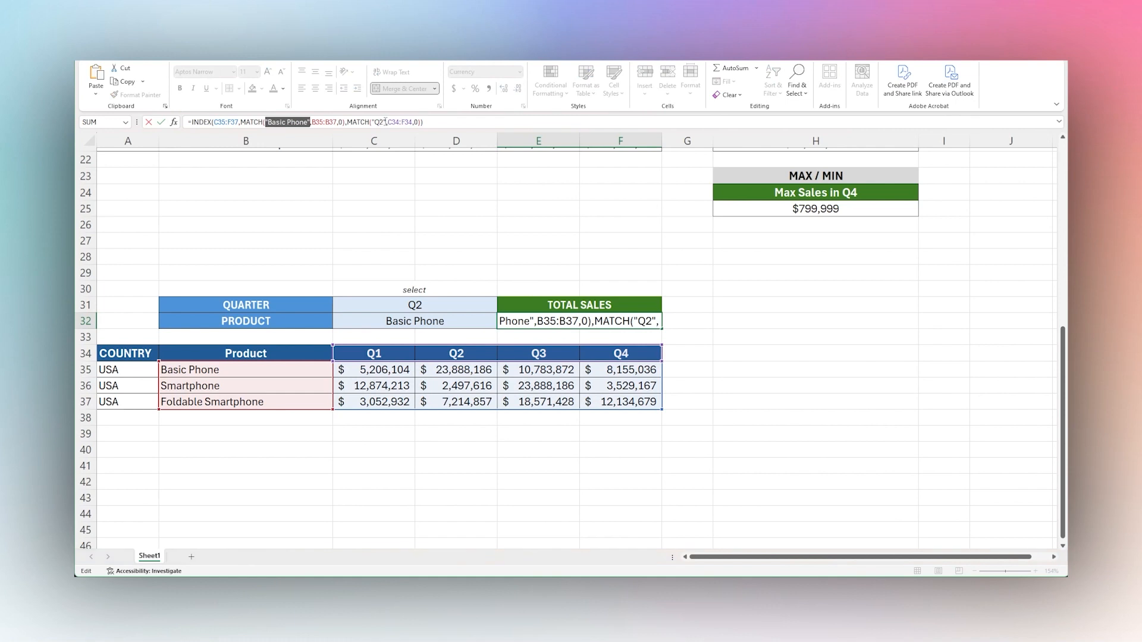
left_click_drag(387, 122, 371, 121)
left_click_drag(265, 121, 310, 122)
left_click(406, 320)
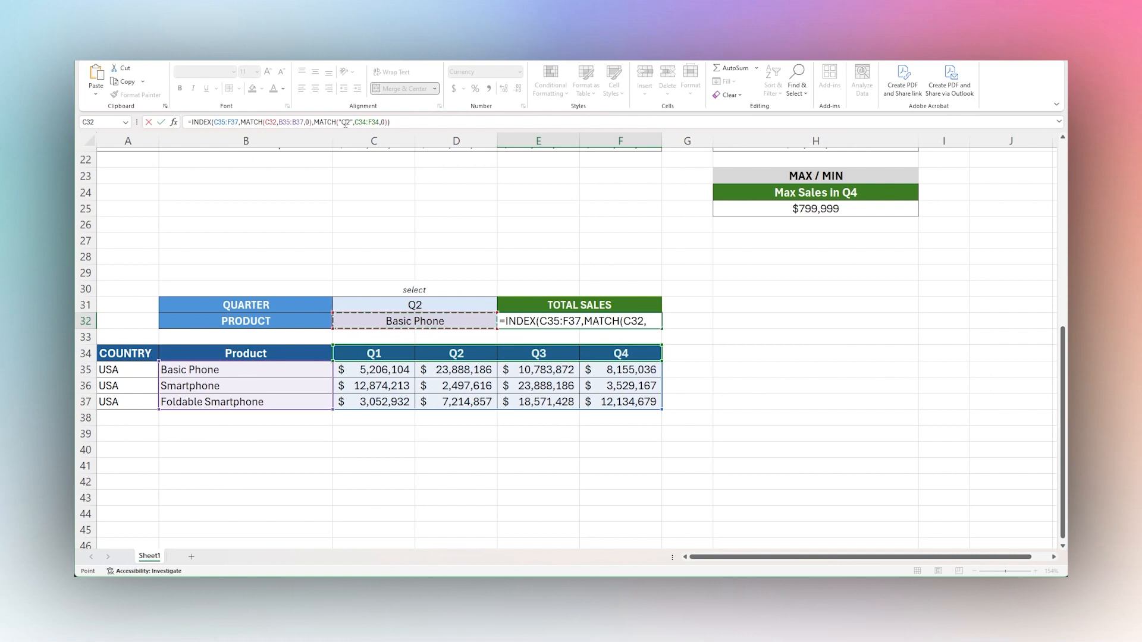
left_click_drag(340, 122, 351, 122)
key("BackSpace")
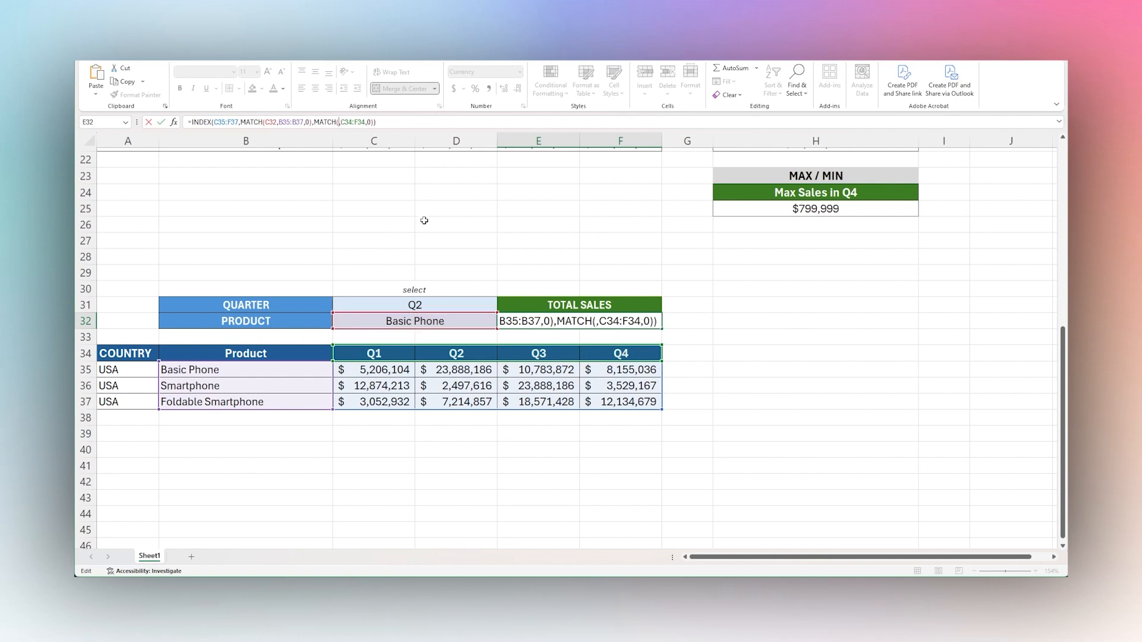
left_click(401, 306)
key("Return")
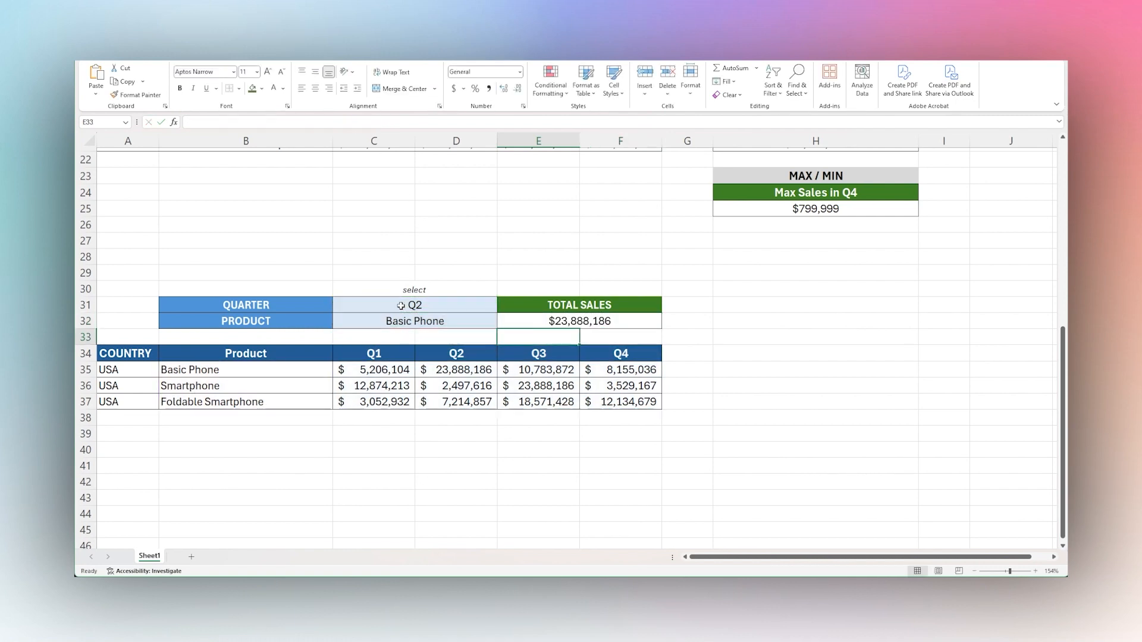
Choose Q1 as the quarter in C31 and check the total sales in E32.
left_click(581, 321)
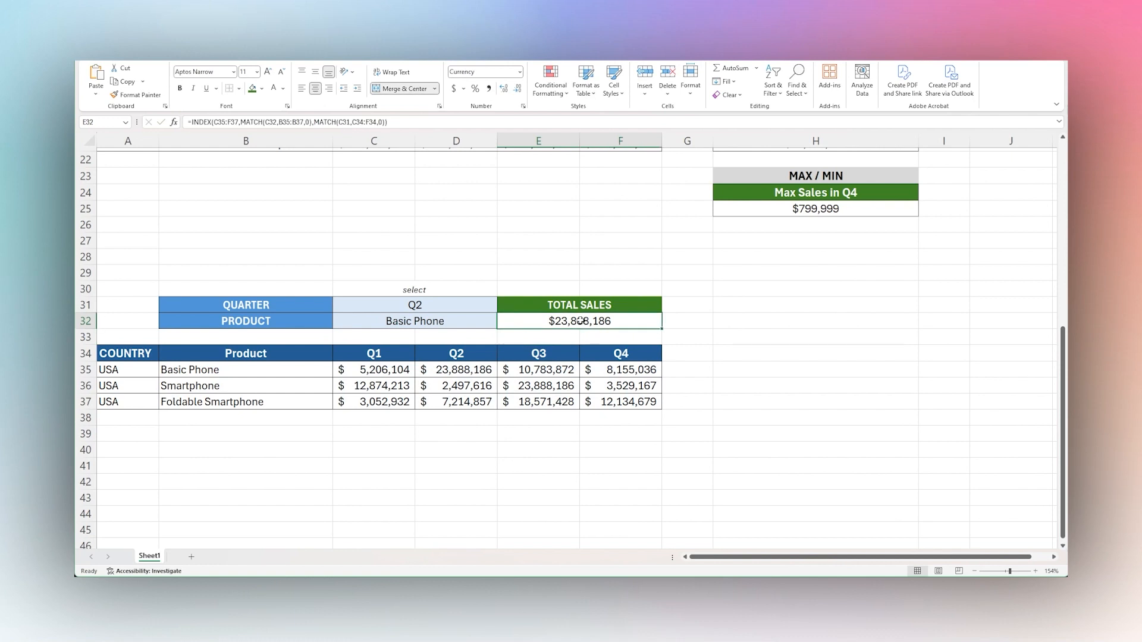
left_click(485, 308)
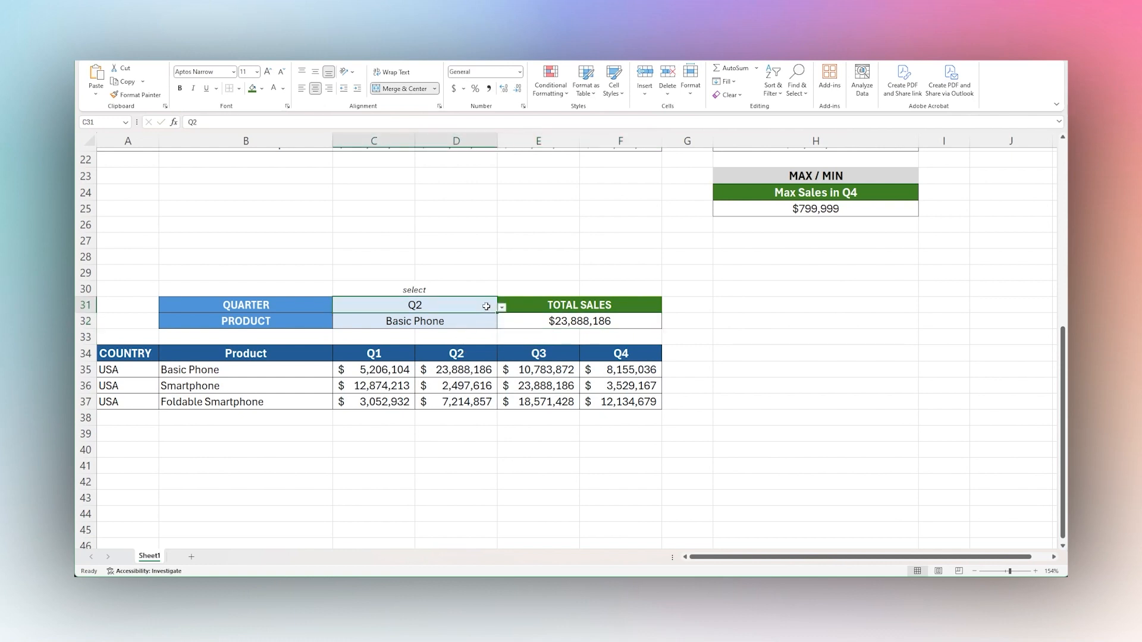
left_click(355, 324)
left_click(563, 322)
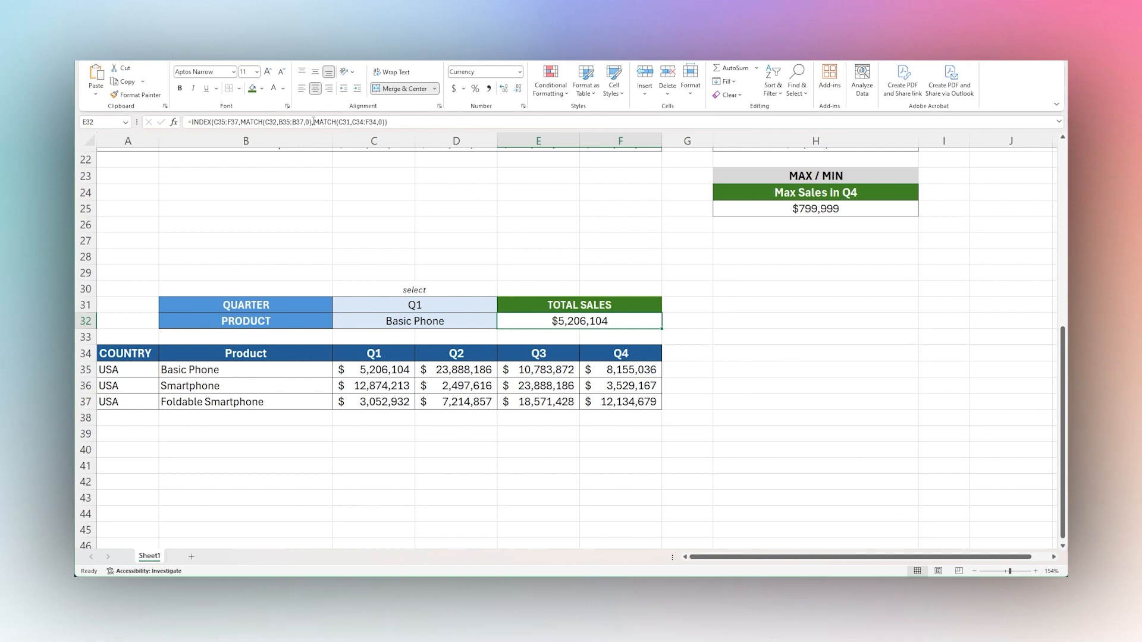
Copy the column MATCH from E32's formula and enter =MATCH(C31,C34:F34,0) on its own in E29.
left_click_drag(313, 121, 385, 122)
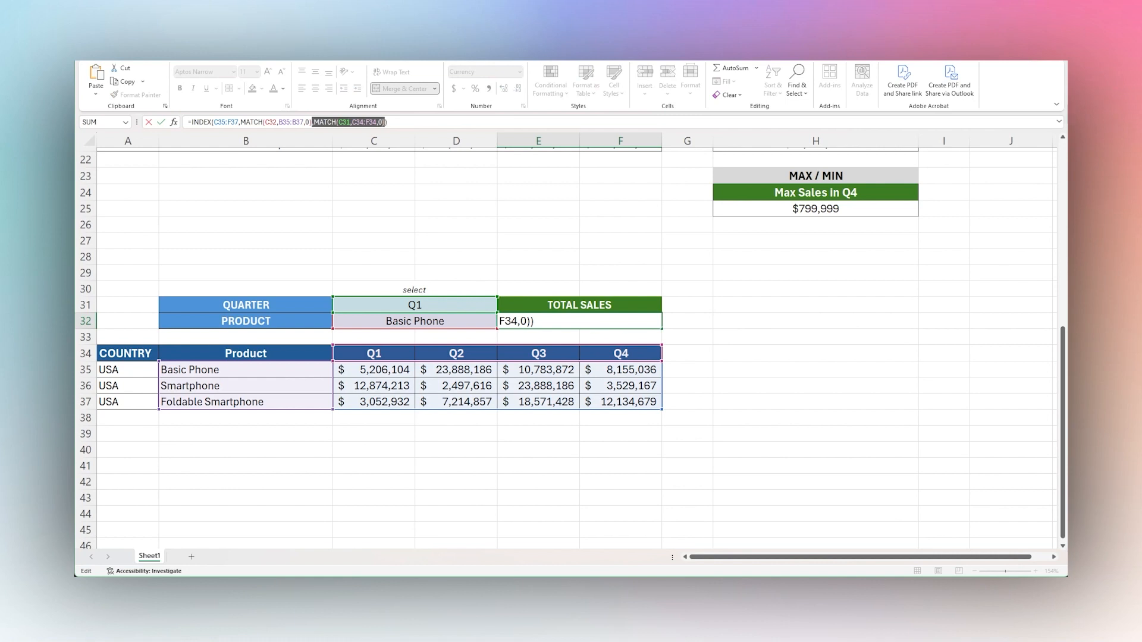
key("Escape")
left_click(549, 270)
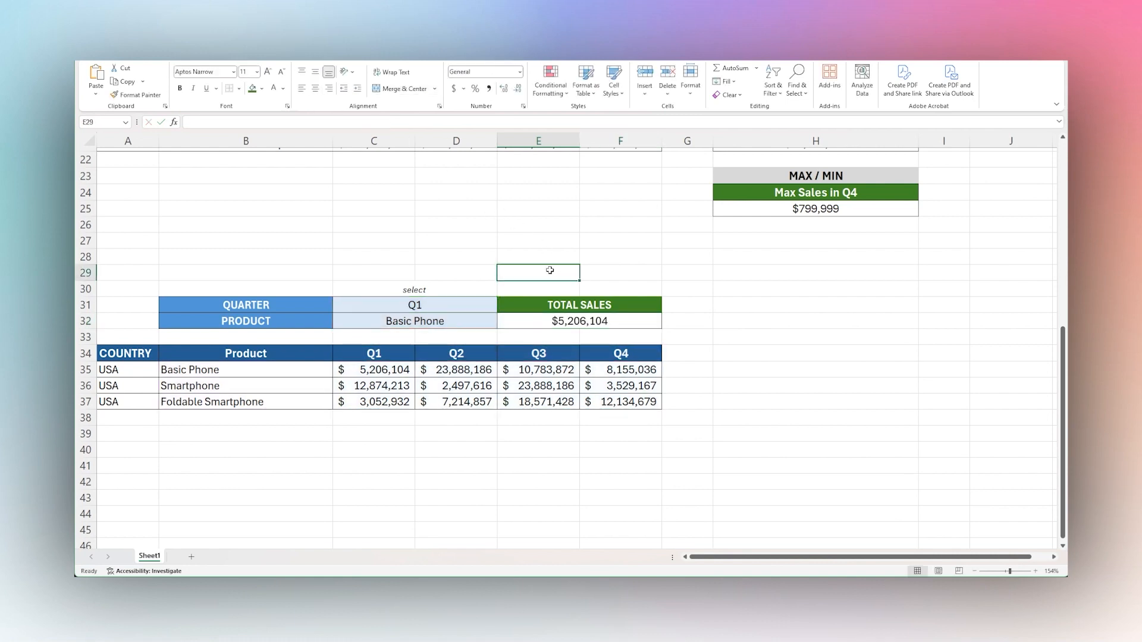
type("=")
key("ctrl+v")
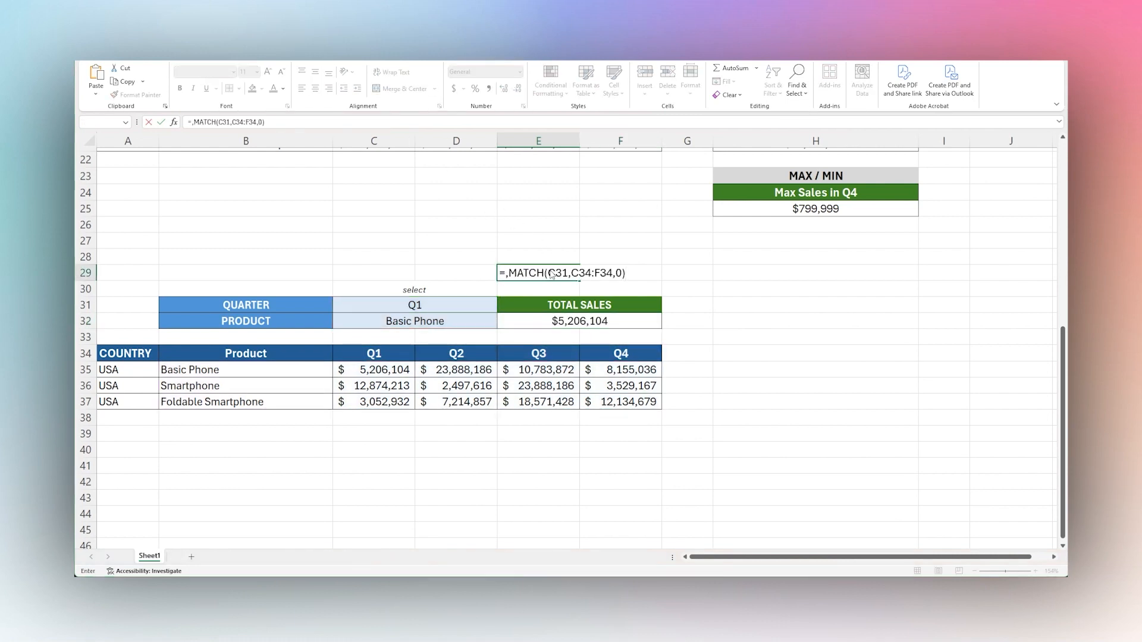
key("Home")
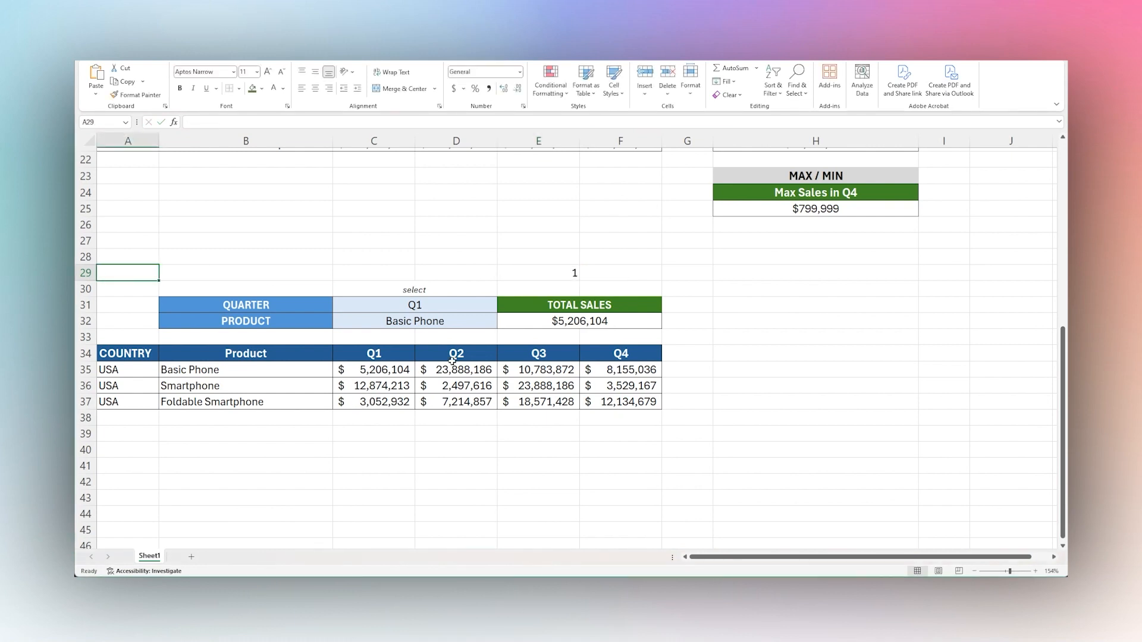
left_click(557, 278)
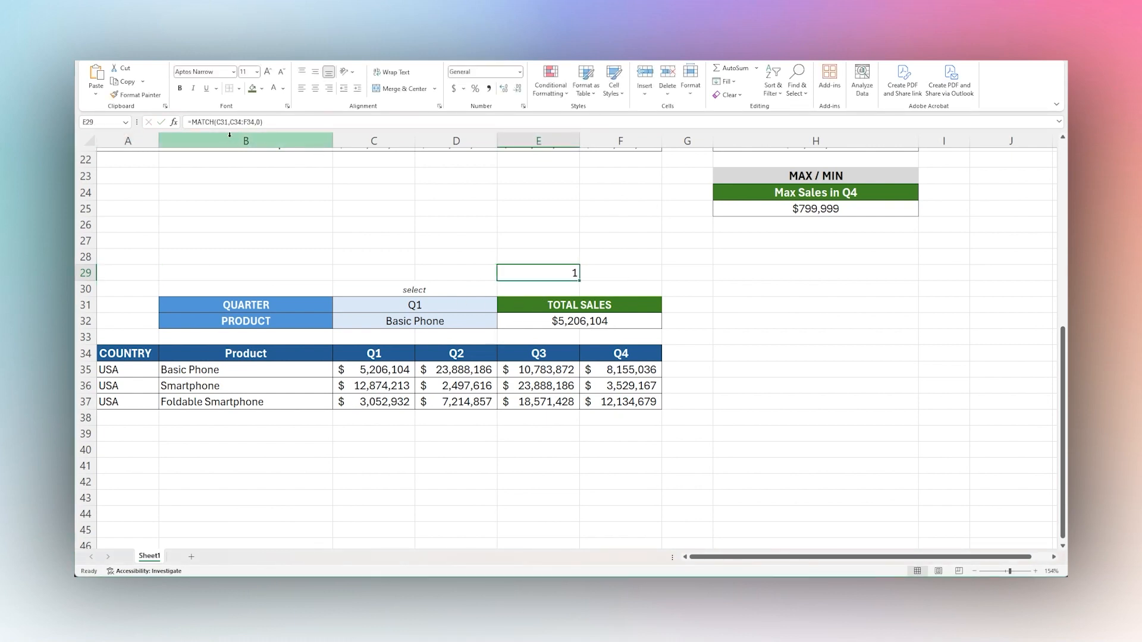
Test the MATCH formula in E29 by choosing Q3 and finally Q4 as the quarter in C31.
left_click(483, 304)
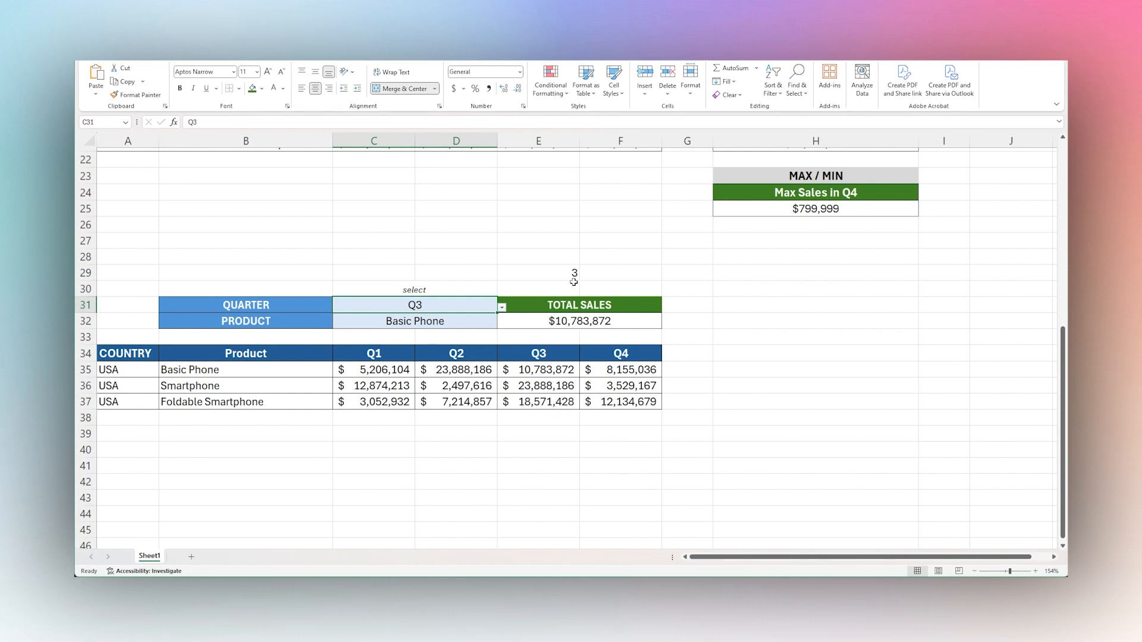
left_click(573, 274)
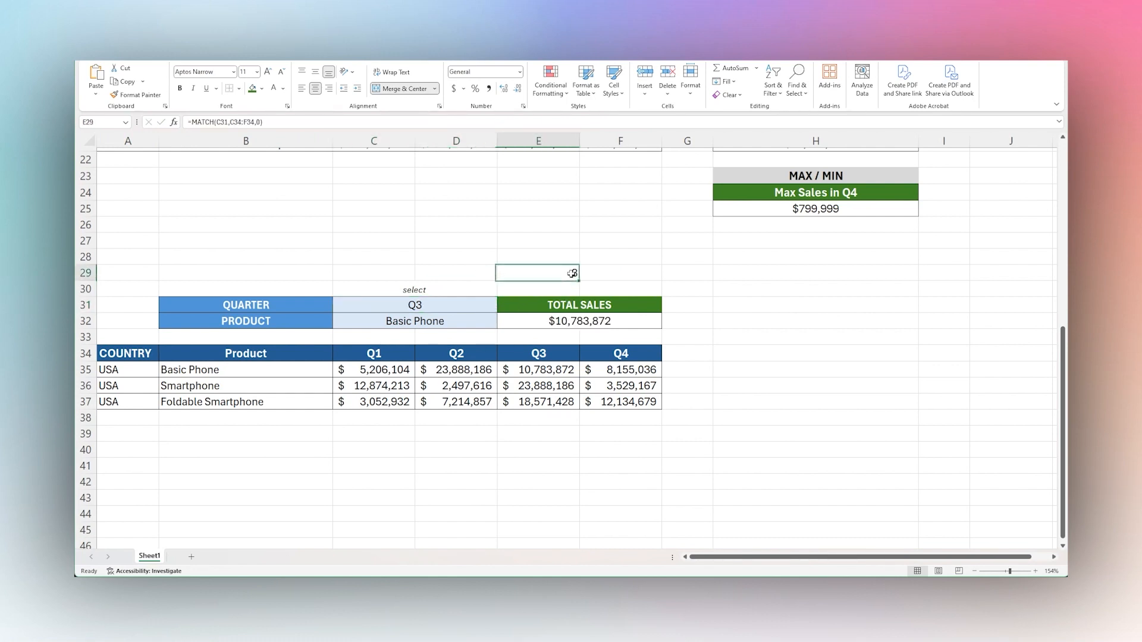
left_click(482, 305)
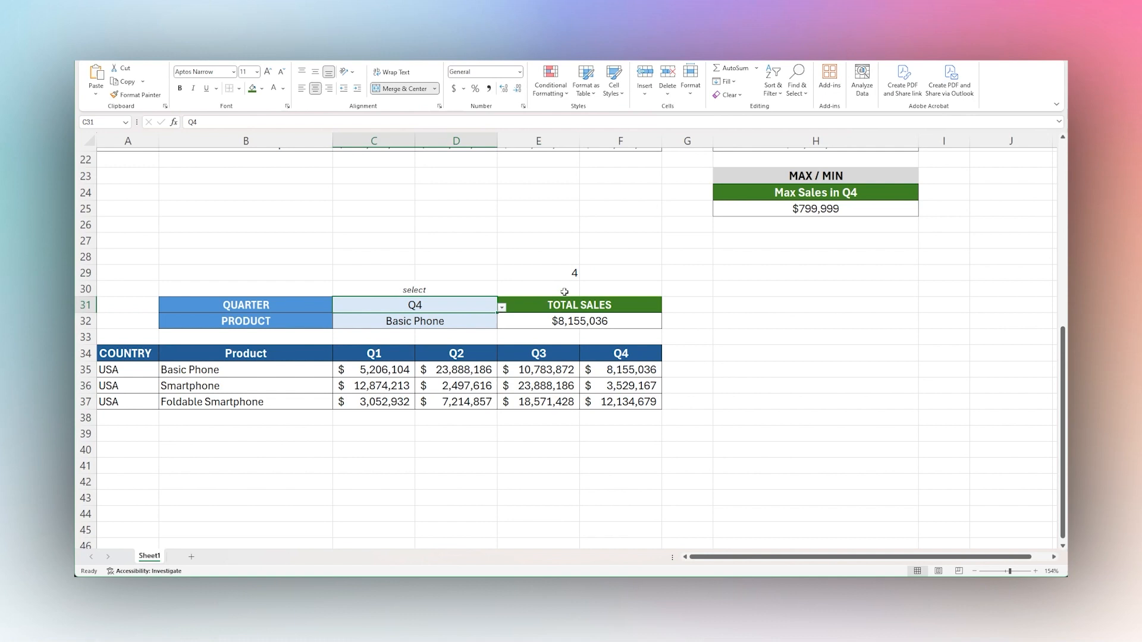
left_click(569, 275)
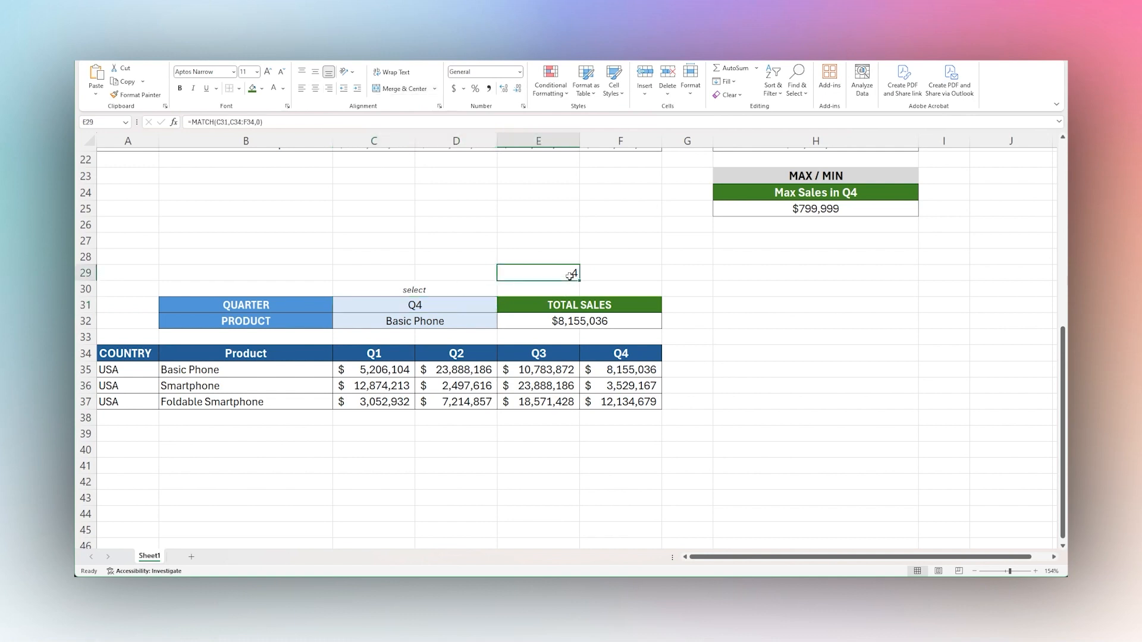
Examine the INDEX function and the product MATCH argument in E32's formula, leaving the formula unedited.
left_click(581, 324)
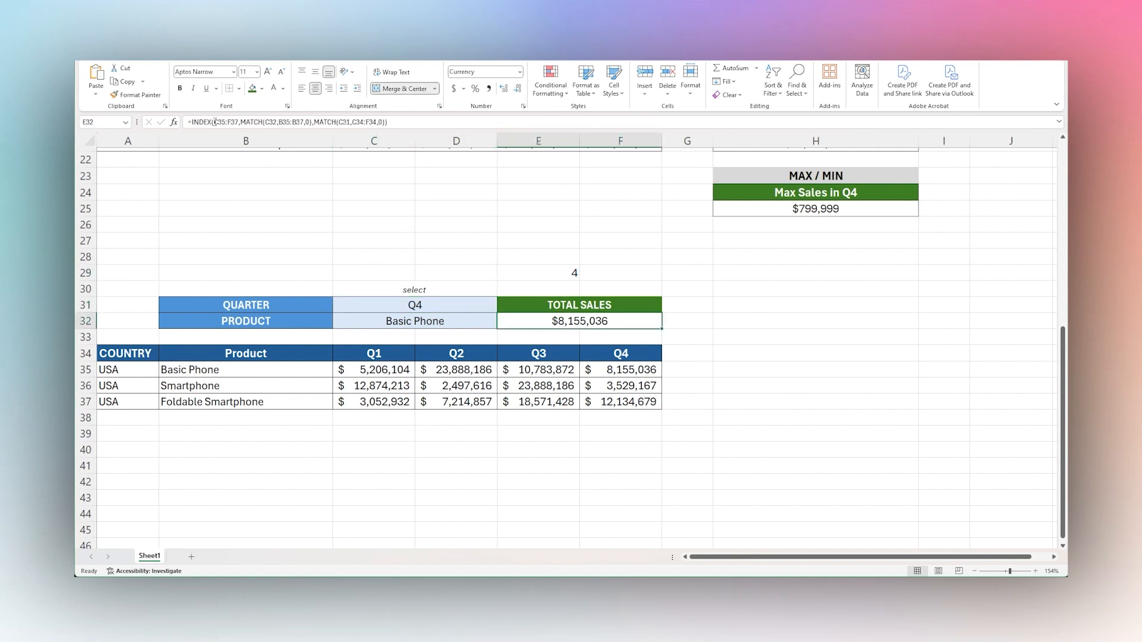
double_click(197, 122)
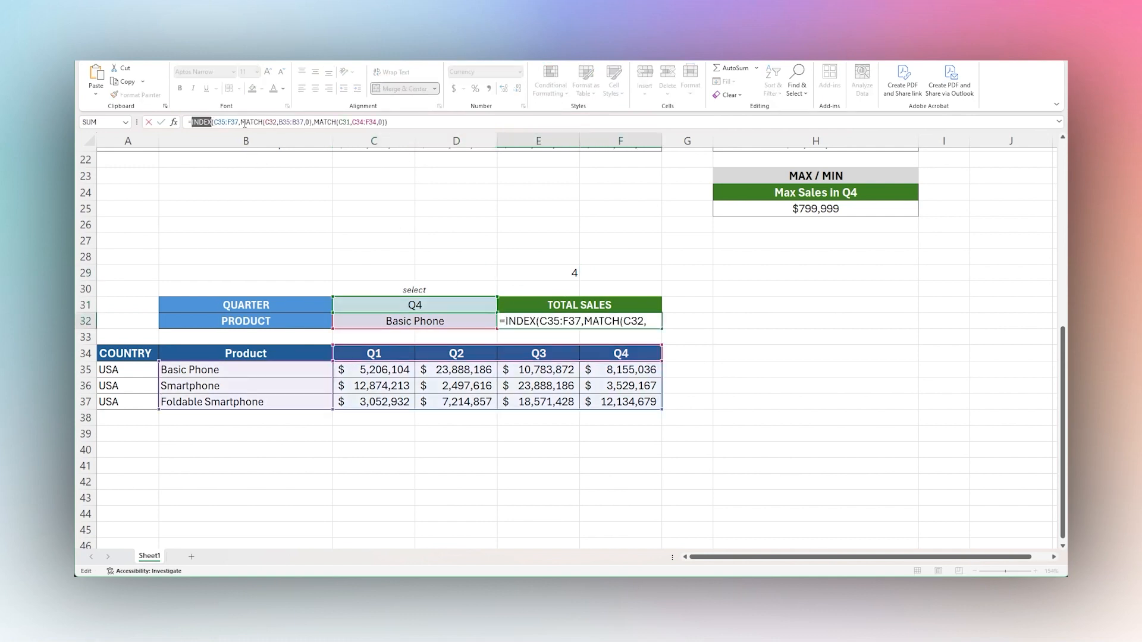
left_click_drag(241, 121, 314, 122)
key("Escape")
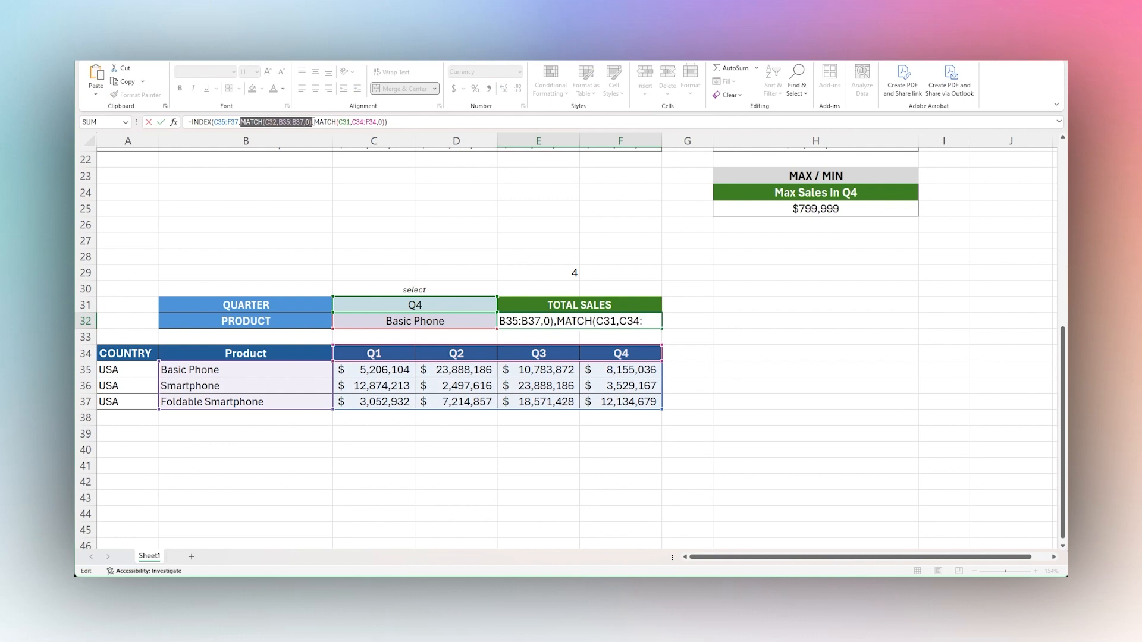
Clear the standalone MATCH formula from E29.
double_click(569, 271)
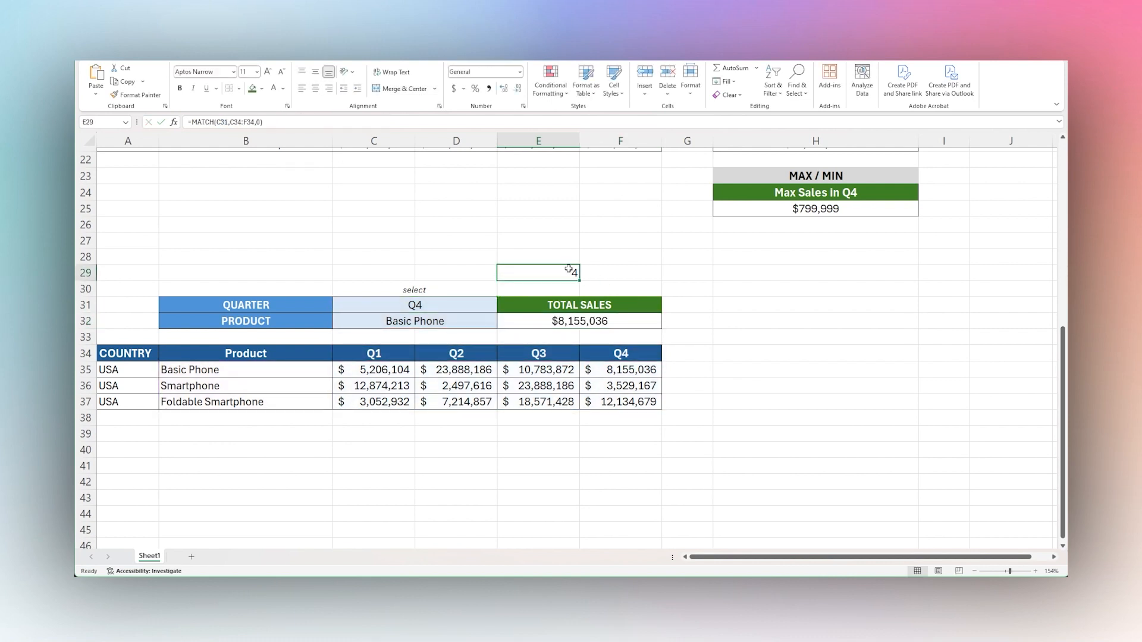
left_click(475, 308)
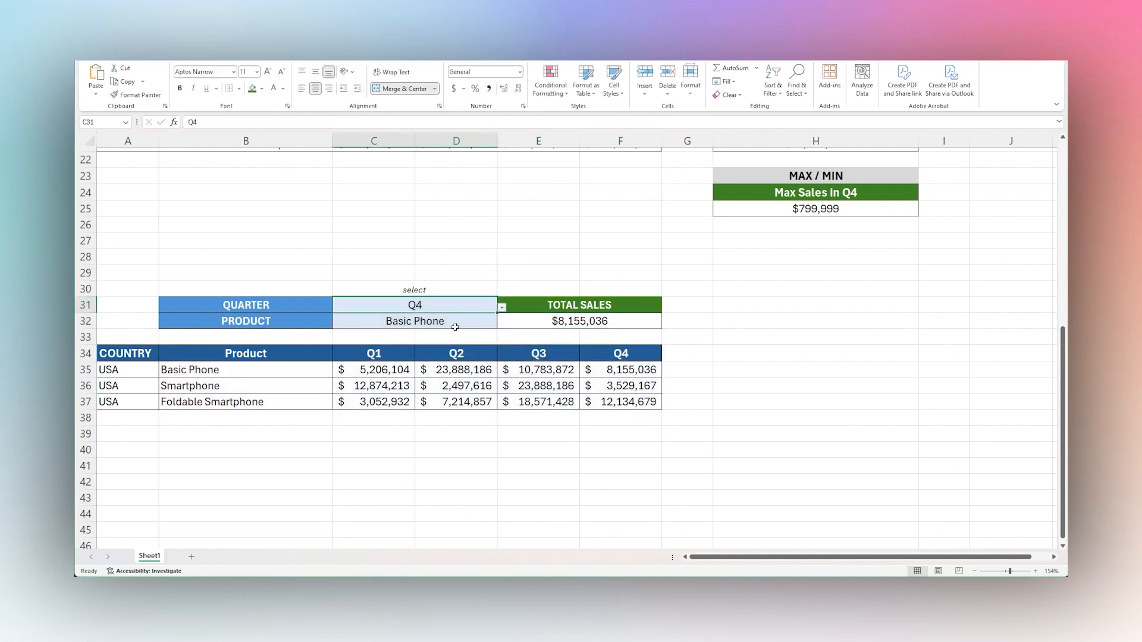
left_click(456, 327)
left_click(730, 308)
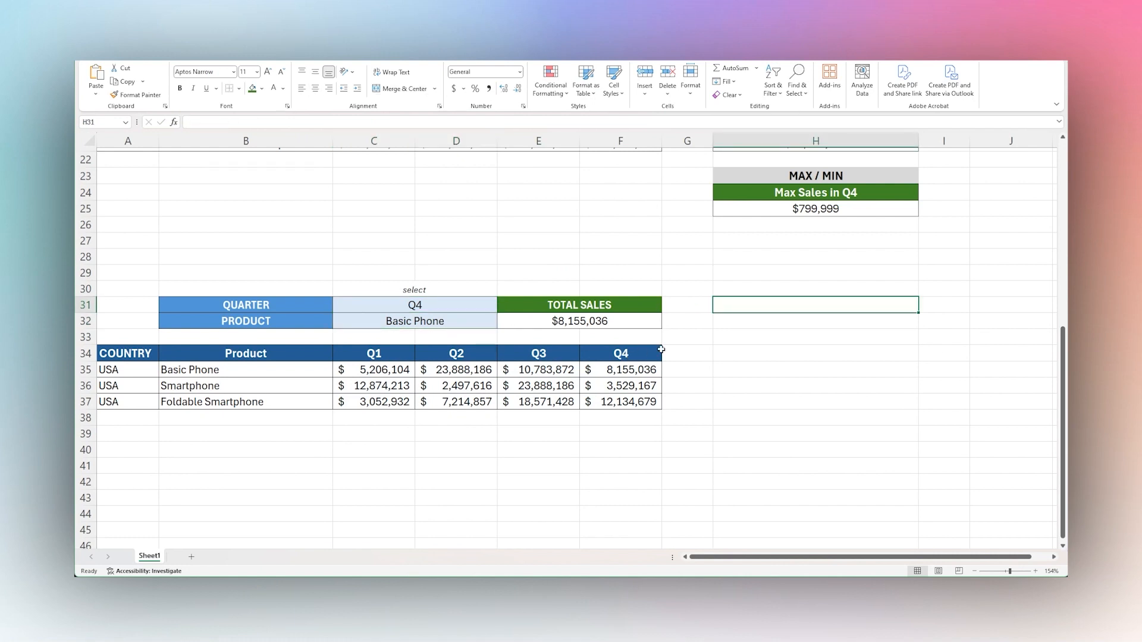
scroll(952, 353, "down", 3)
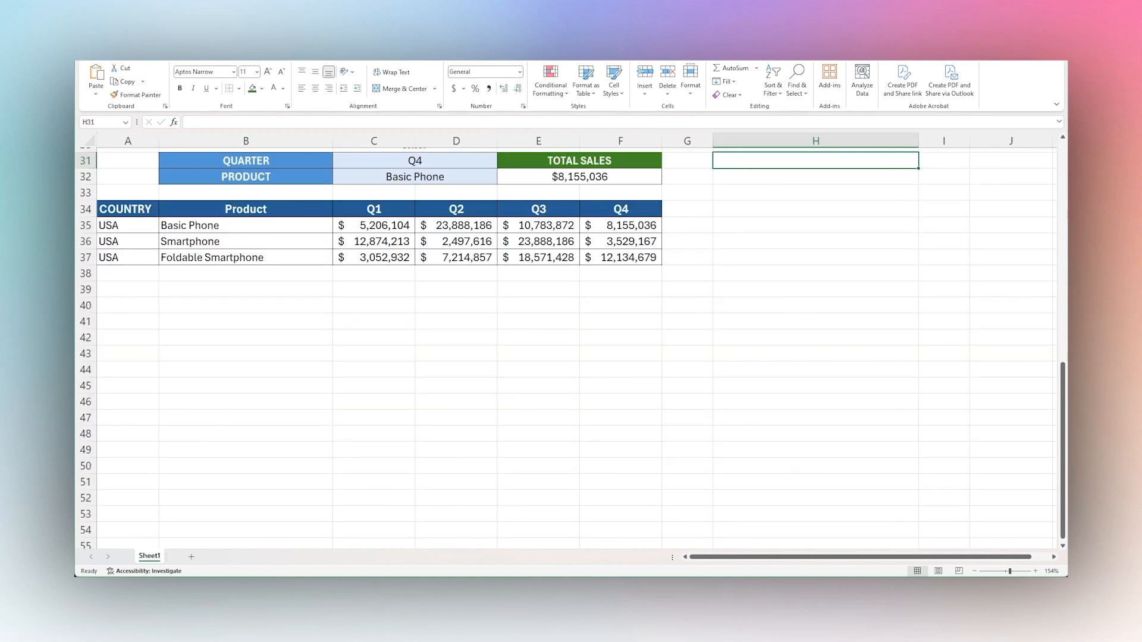
scroll(672, 345, "up", 4)
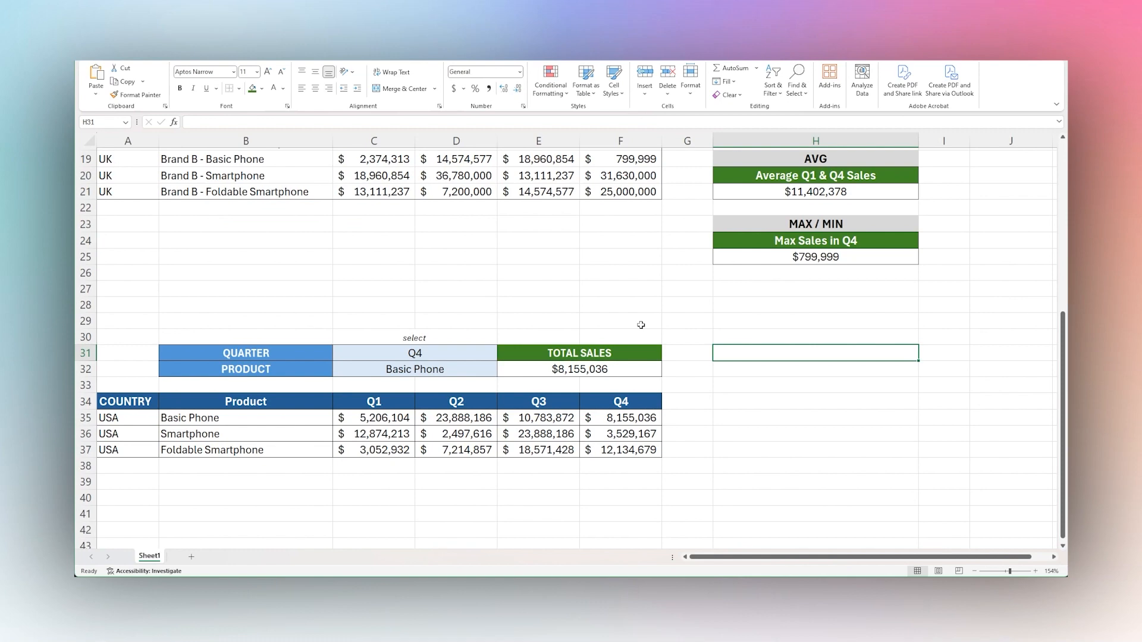
scroll(556, 282, "up", 1)
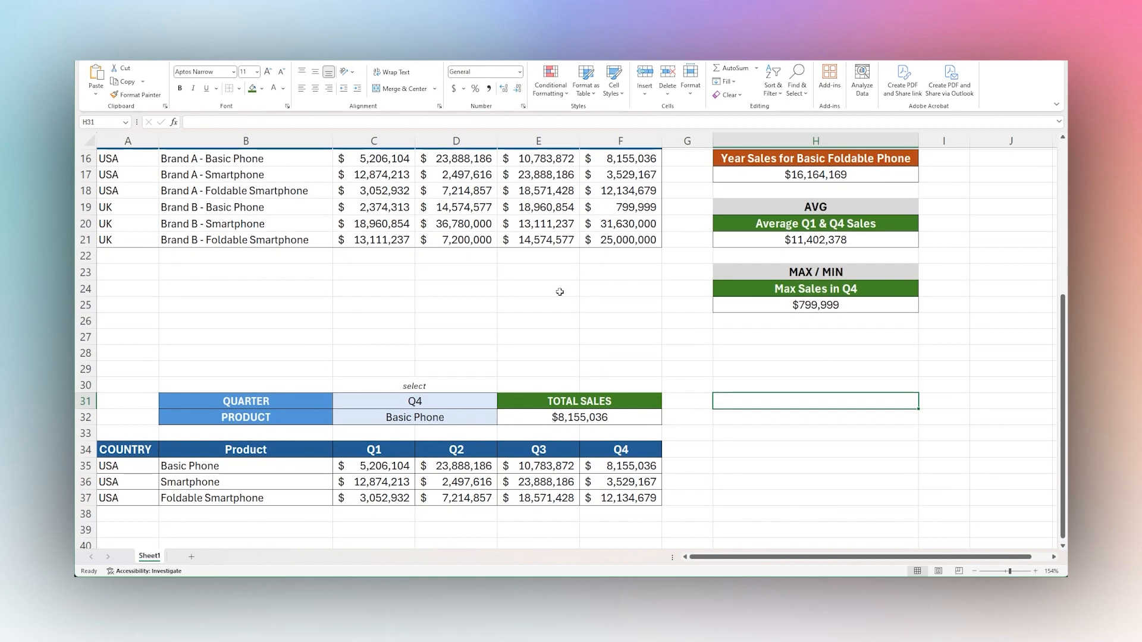